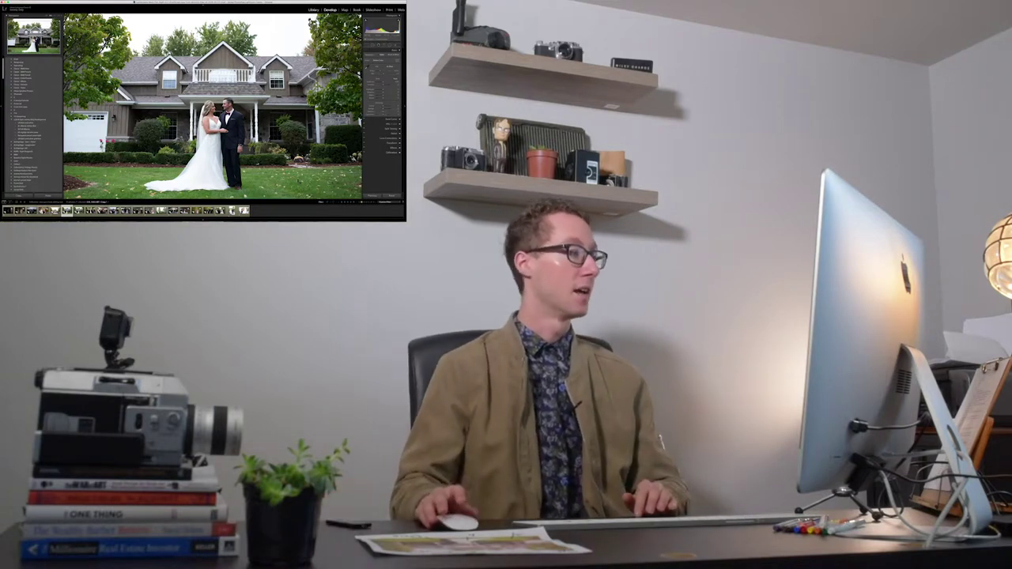
Step: Return to the photo grid and browse the collections and folders to open the 10-30-2018 couple session folder
key(g)
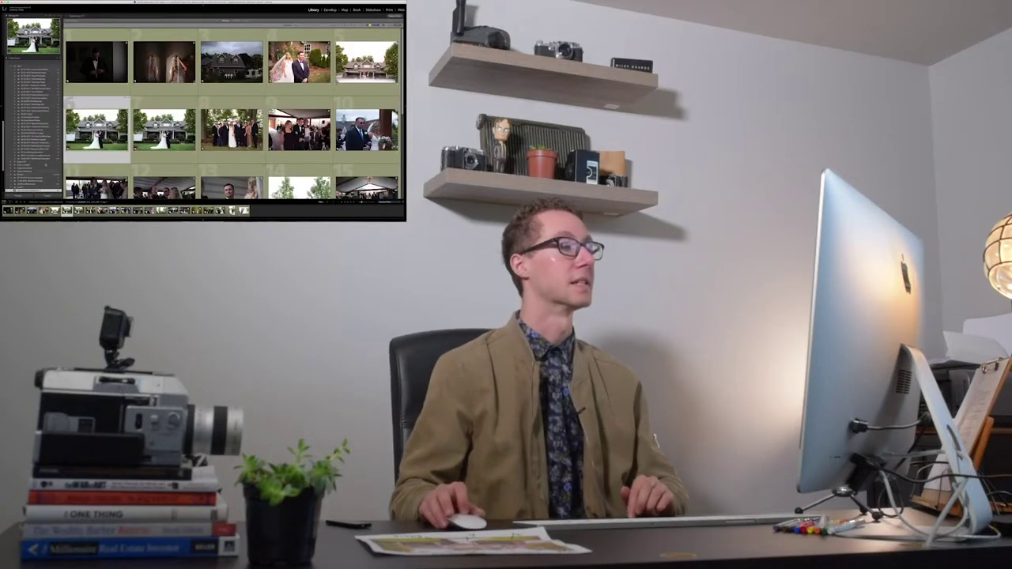
scroll(32, 126, down, 3)
click(32, 166)
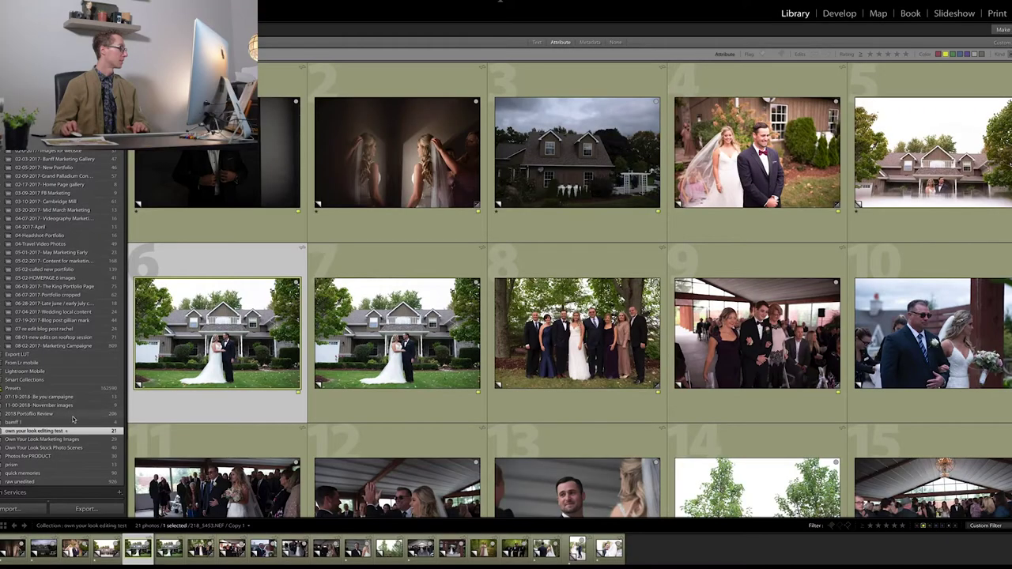
scroll(48, 340, up, 3)
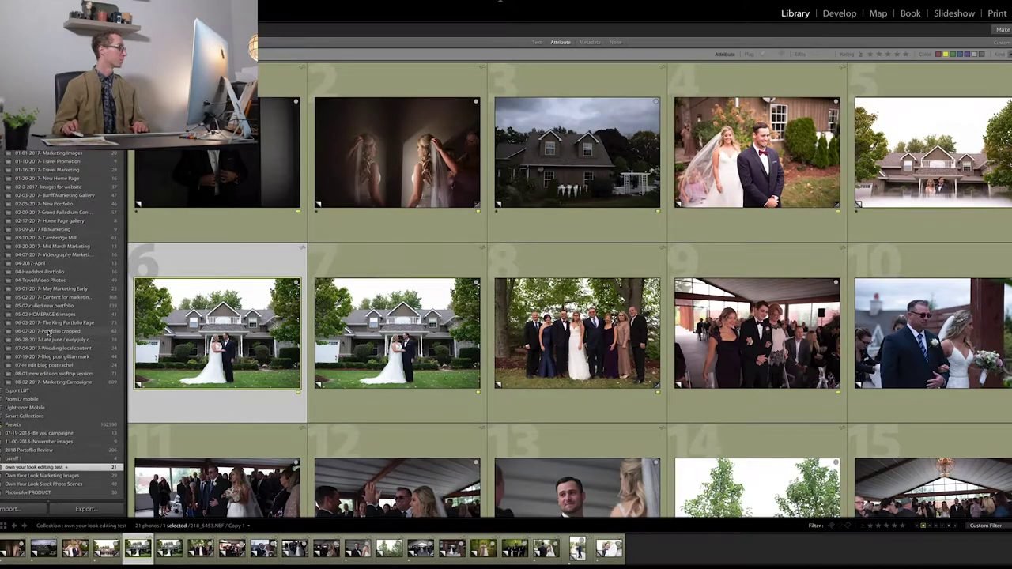
scroll(48, 300, up, 1)
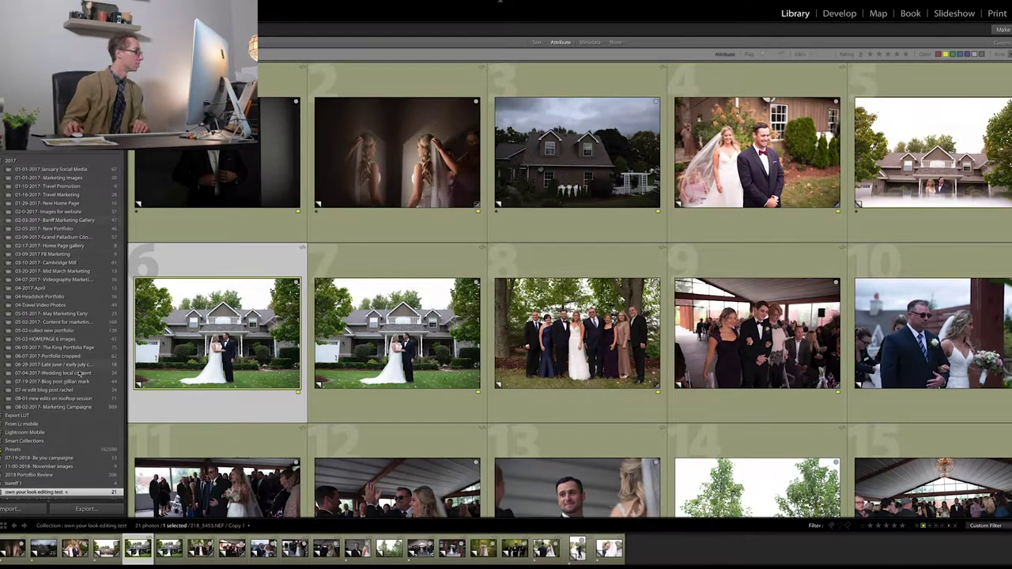
scroll(79, 289, up, 10)
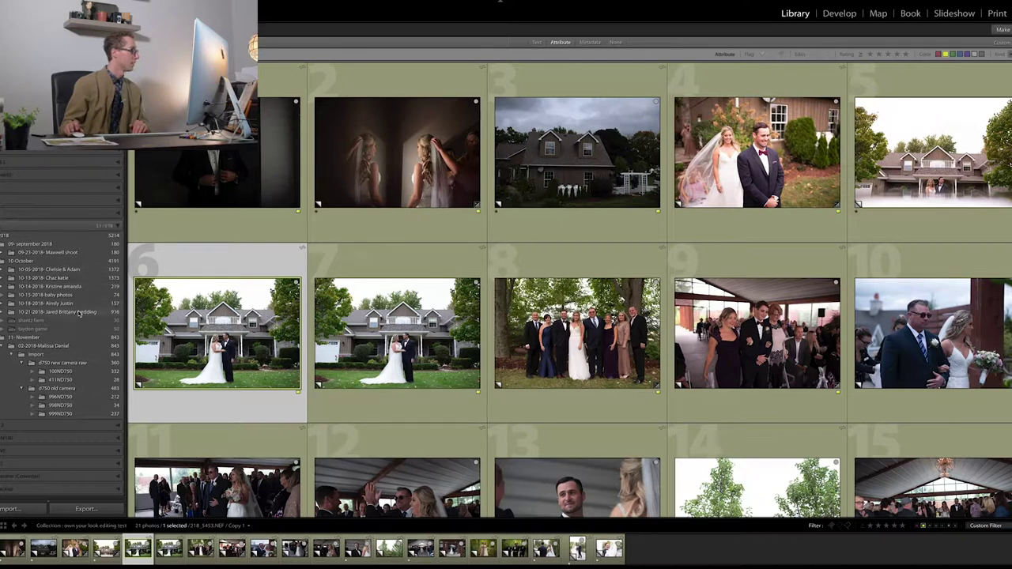
scroll(78, 313, down, 1)
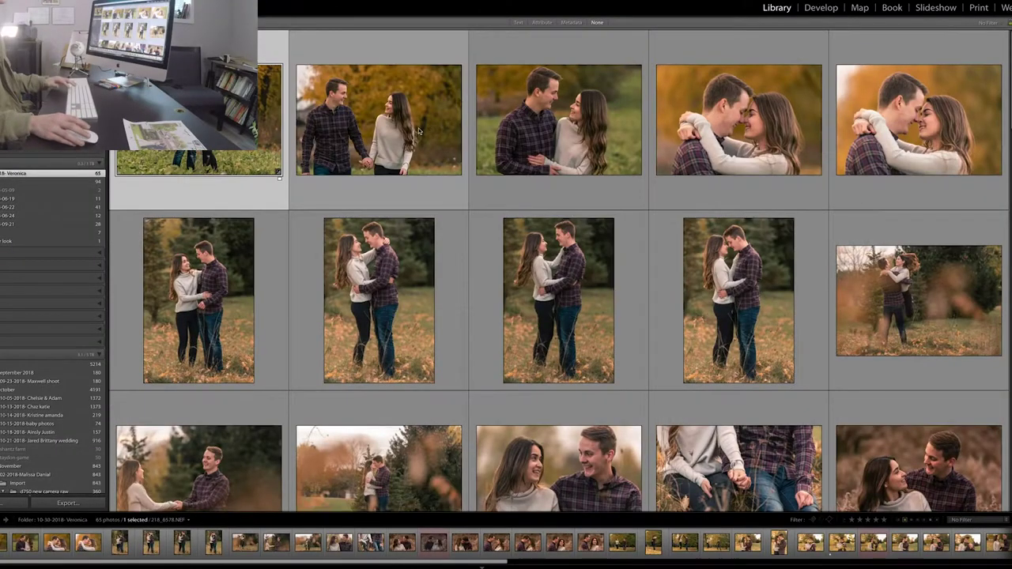
Step: Open the second couple photo for developing, select every photo in the folder and reset all their develop settings
click(419, 132)
click(821, 7)
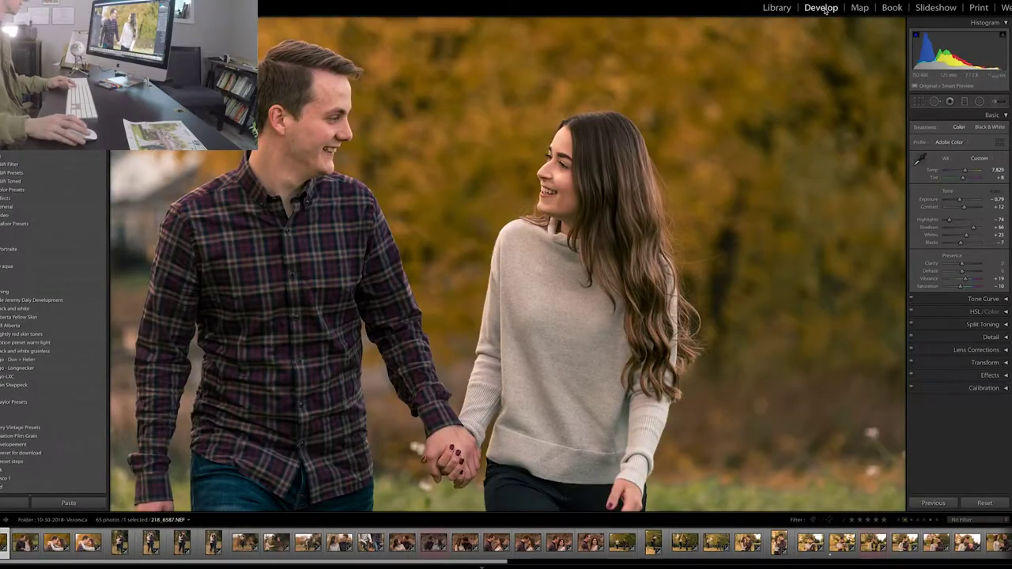
key(ctrl+a)
click(984, 503)
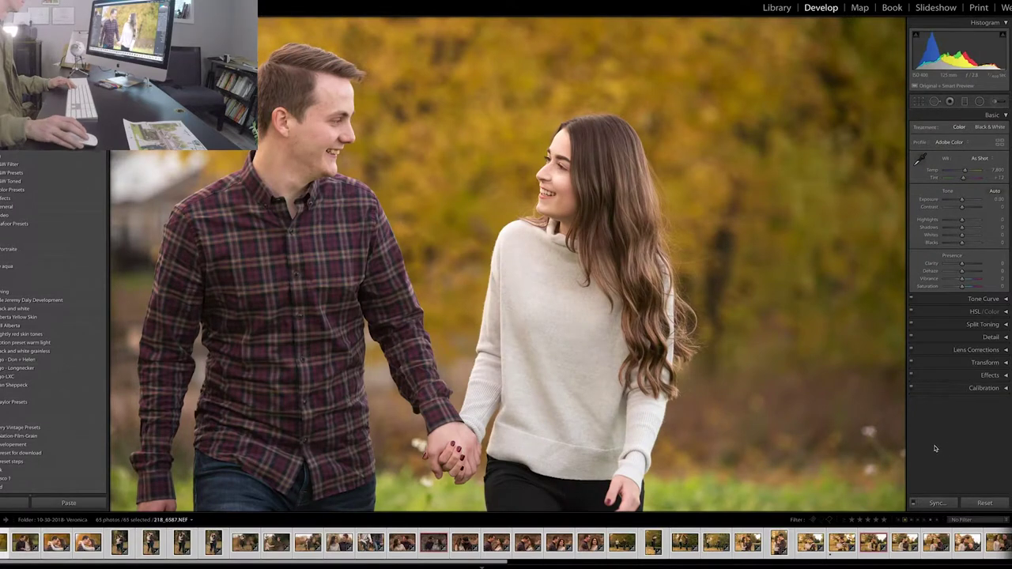
click(913, 502)
click(987, 503)
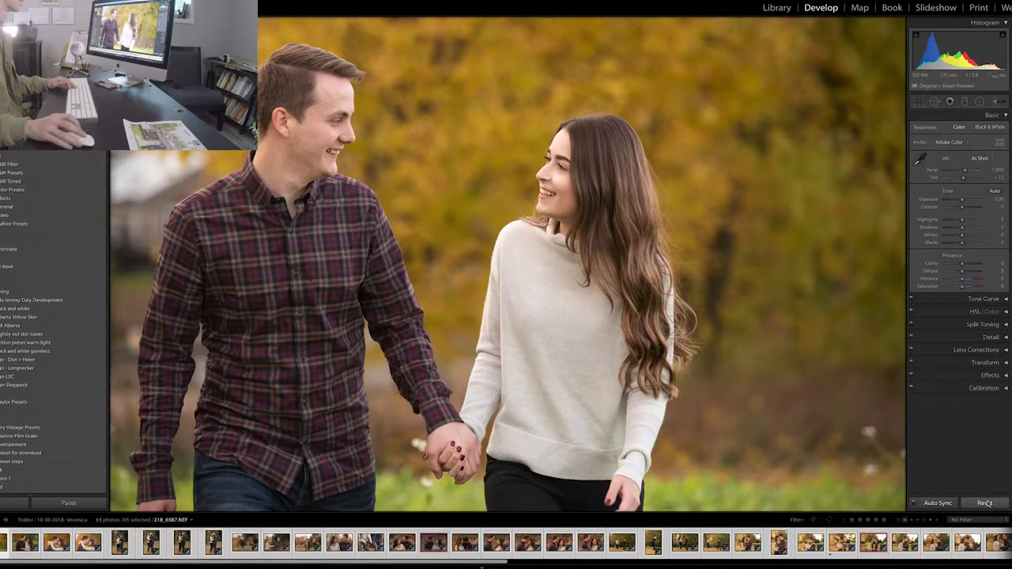
Step: Go through the session's photos and open 218_6757.NEF, the couple kissing behind falling yellow leaves
shift+click(466, 544)
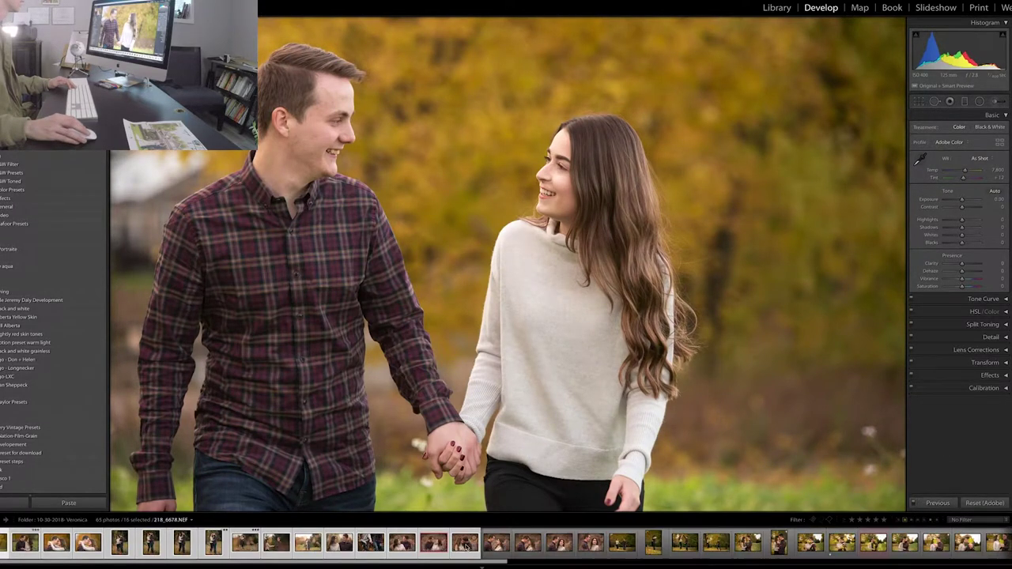
click(497, 542)
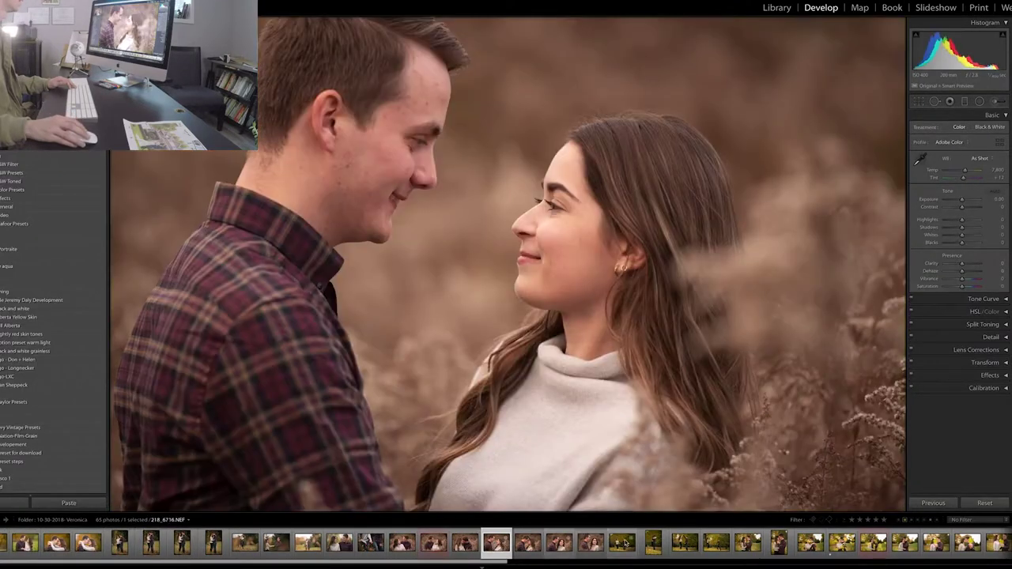
click(622, 543)
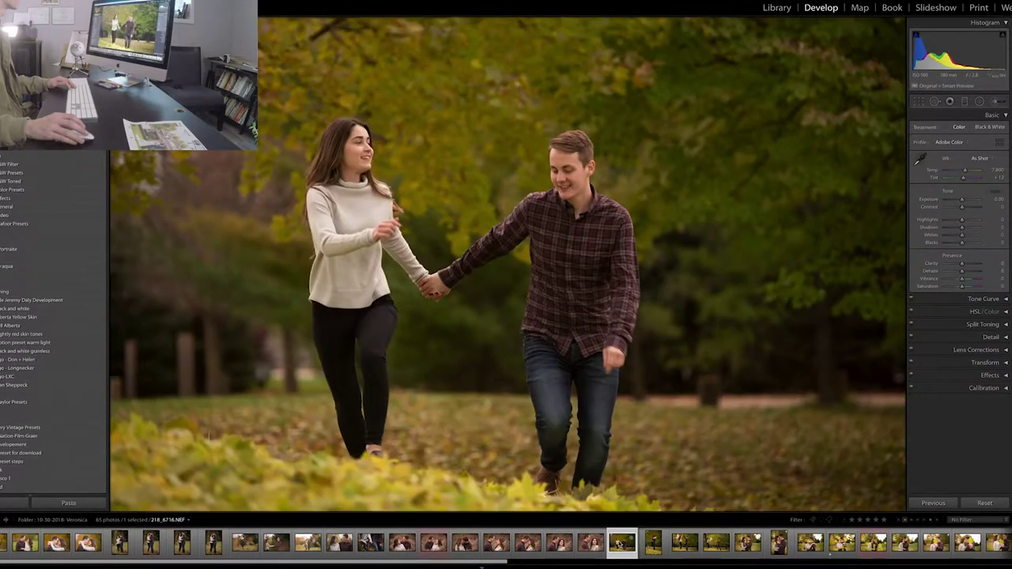
scroll(704, 545, right, 2)
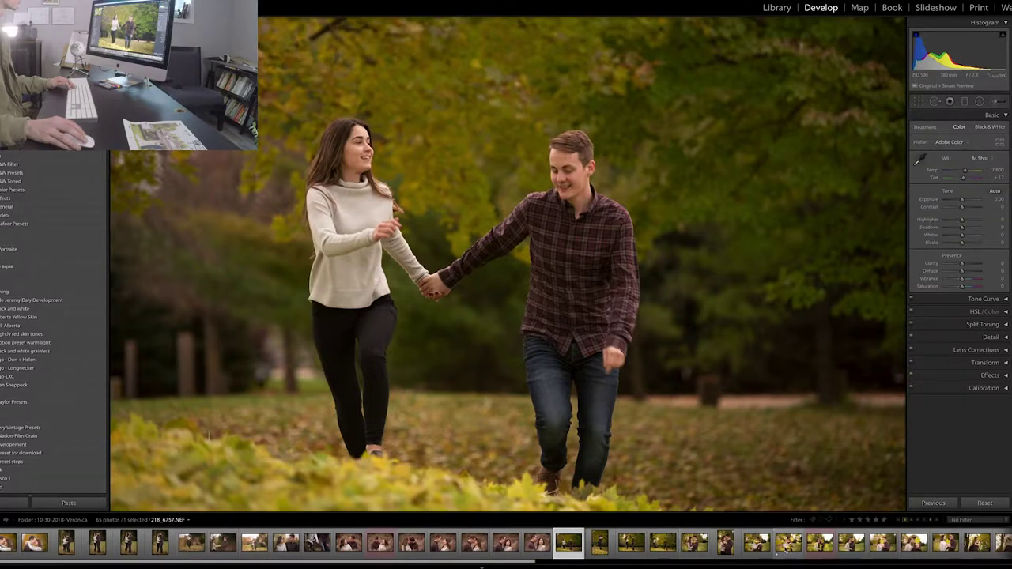
click(787, 544)
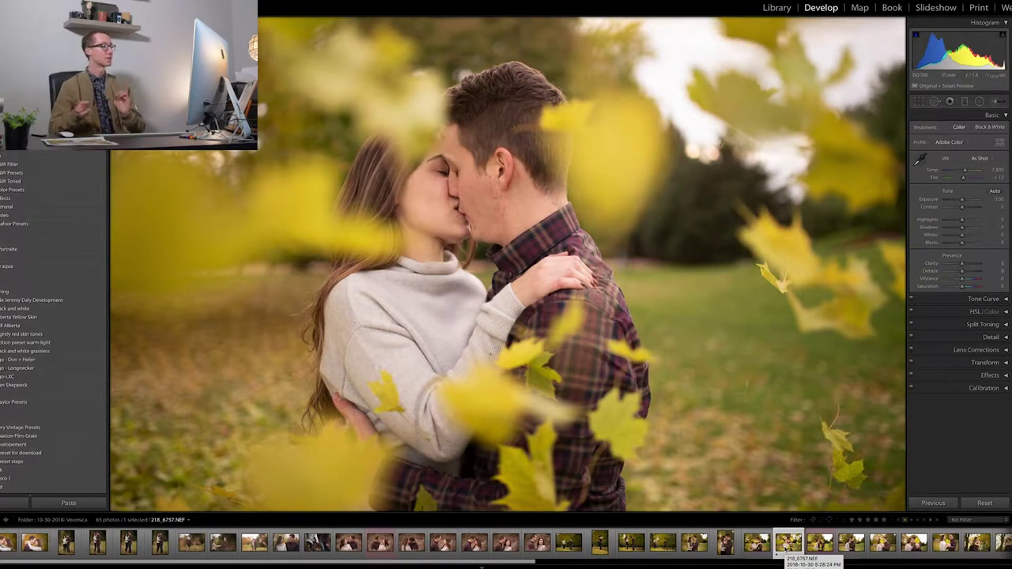
Step: Expand the Tone Curve, HSL/Color, Split Toning, Detail, Lens Corrections, Transform and Effects adjustment sections
click(980, 299)
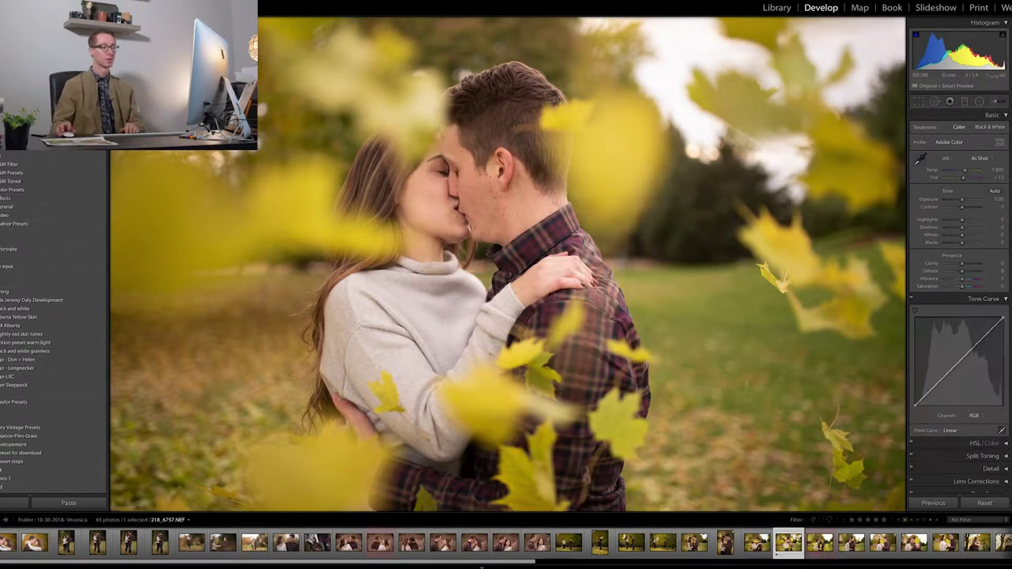
click(957, 447)
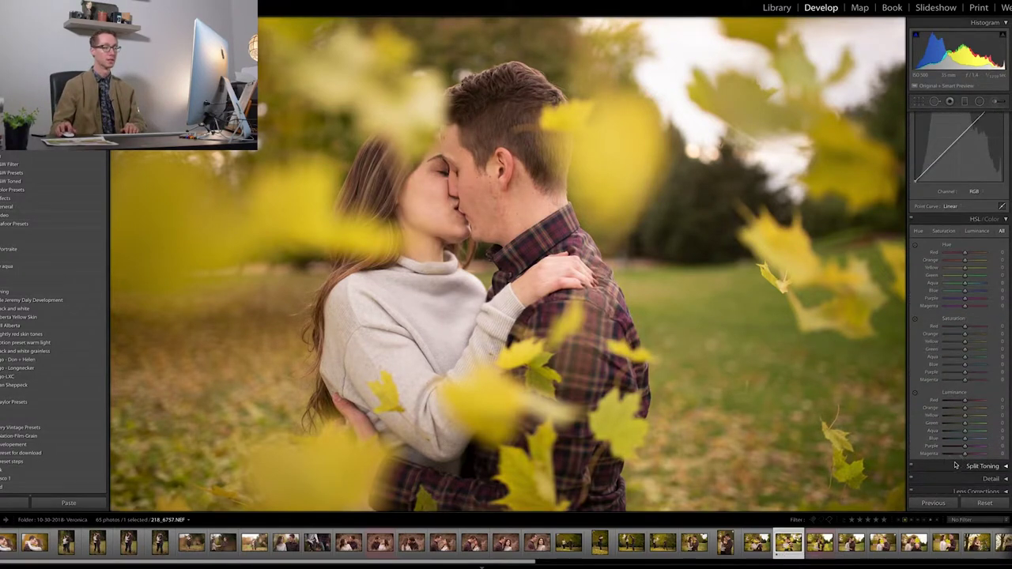
click(954, 463)
click(950, 449)
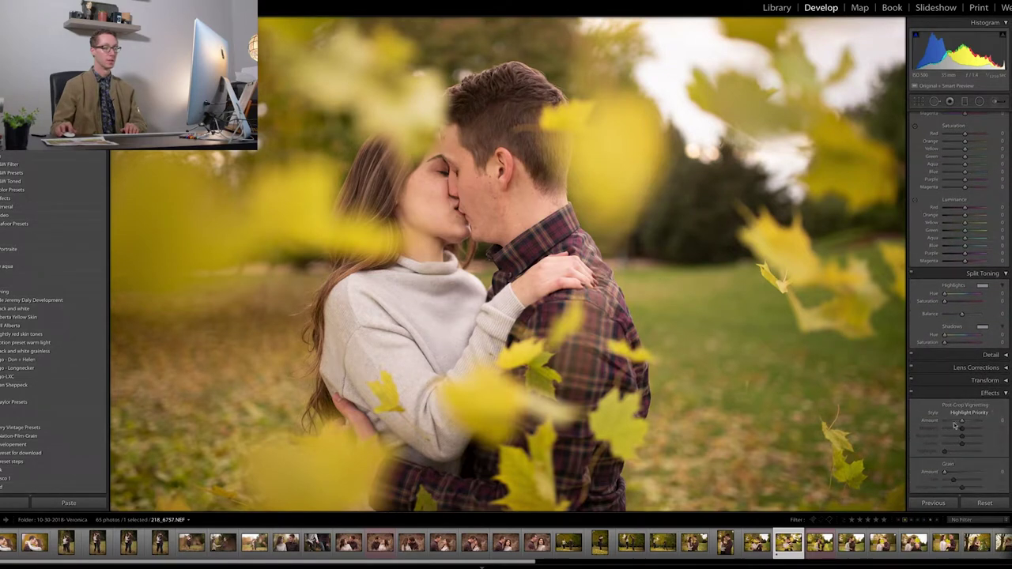
click(944, 392)
click(942, 388)
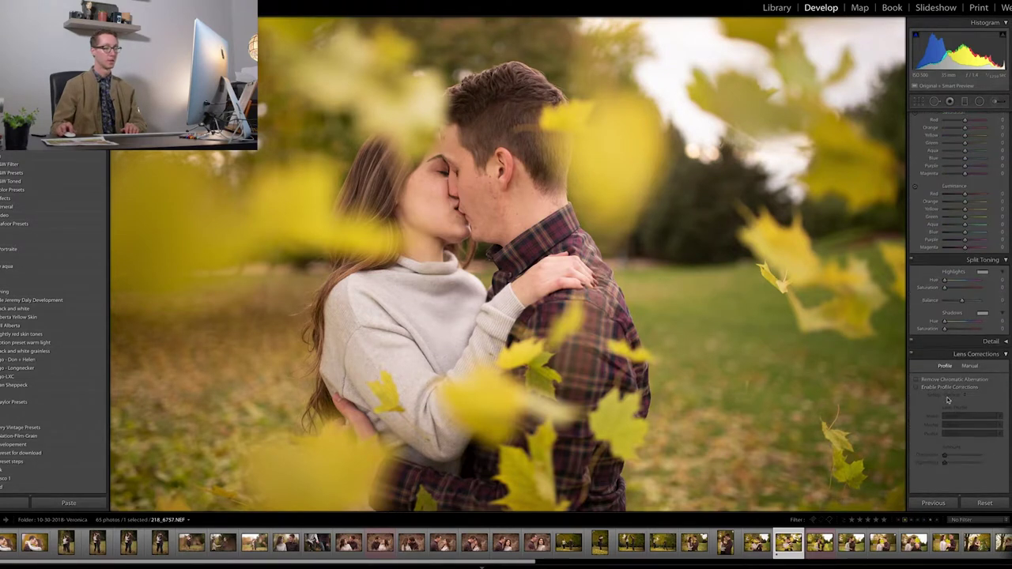
click(933, 344)
scroll(962, 450, down, 4)
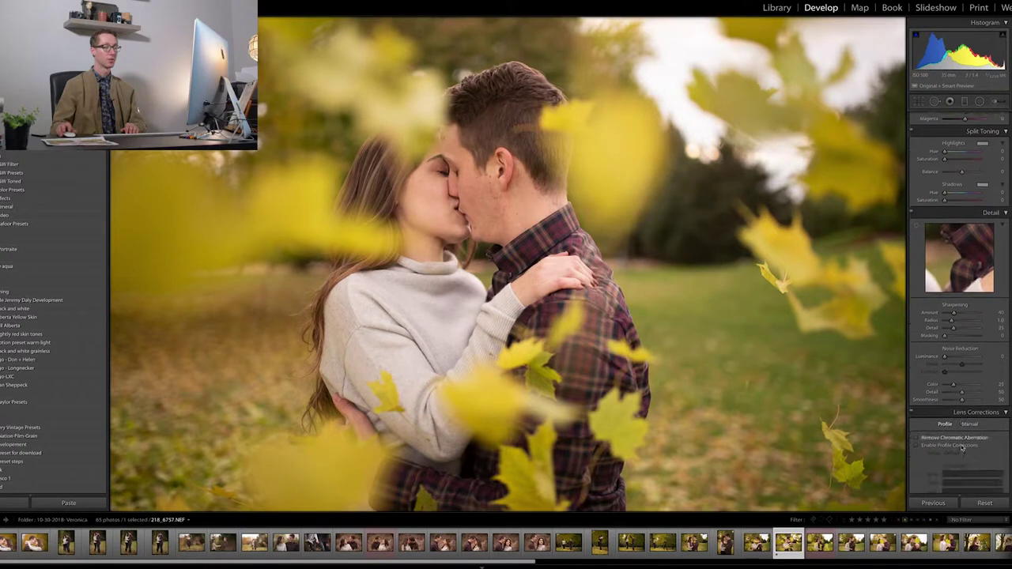
click(969, 455)
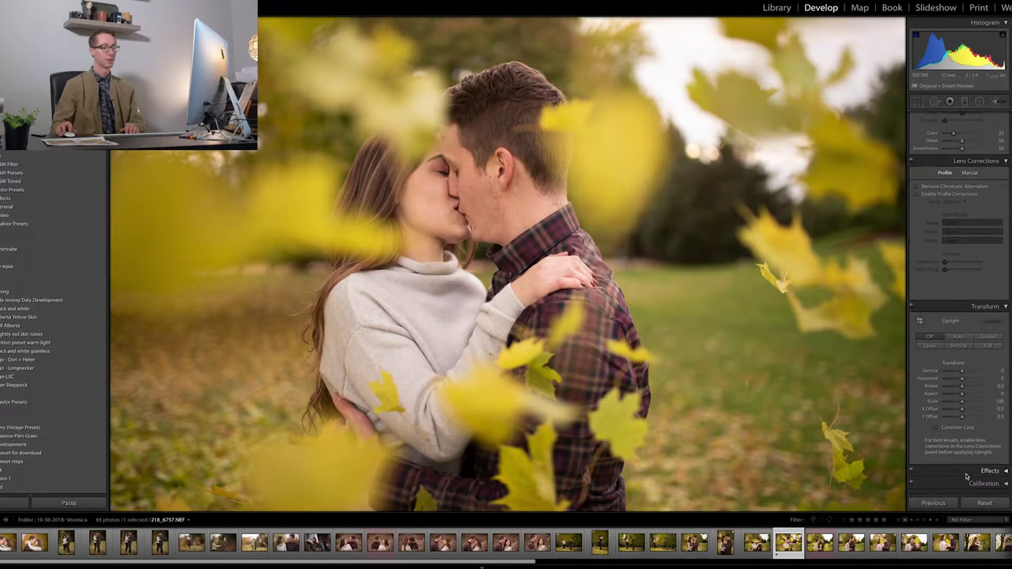
click(967, 473)
scroll(951, 417, down, 1)
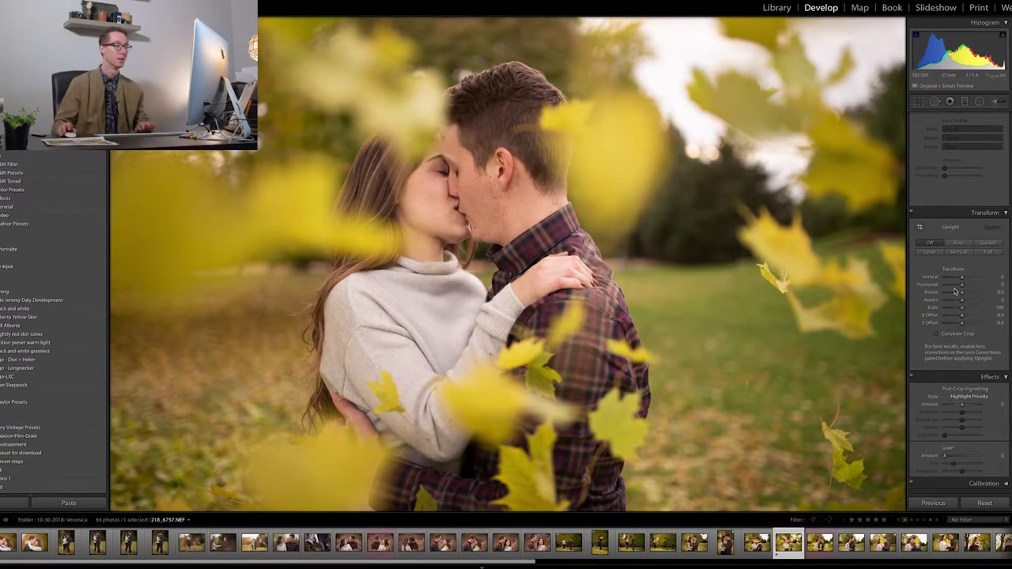
Step: Enable the lens profile corrections and chromatic aberration removal for the kissing photo
click(964, 328)
scroll(964, 324, up, 1)
scroll(963, 325, up, 4)
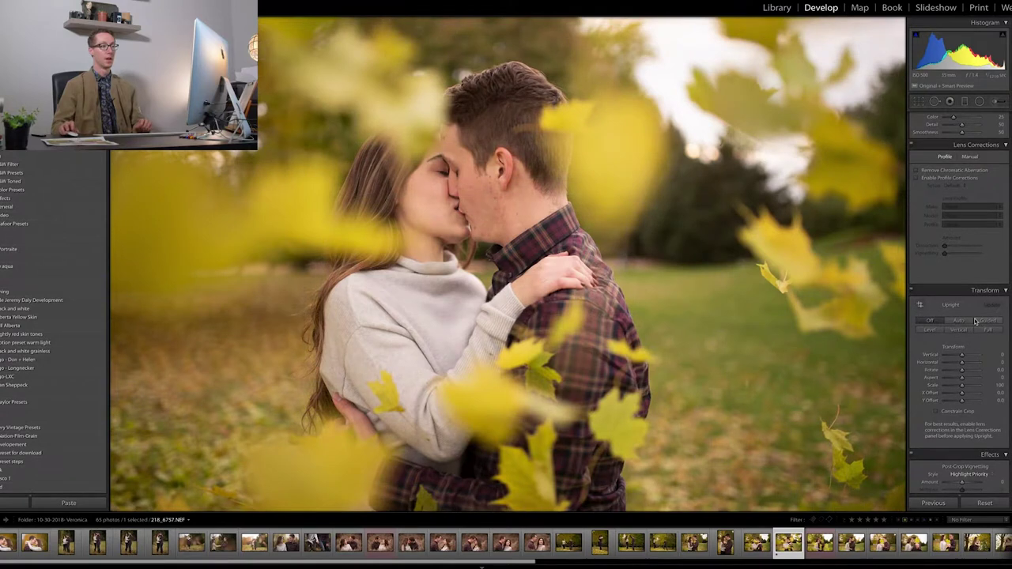
click(935, 180)
click(937, 171)
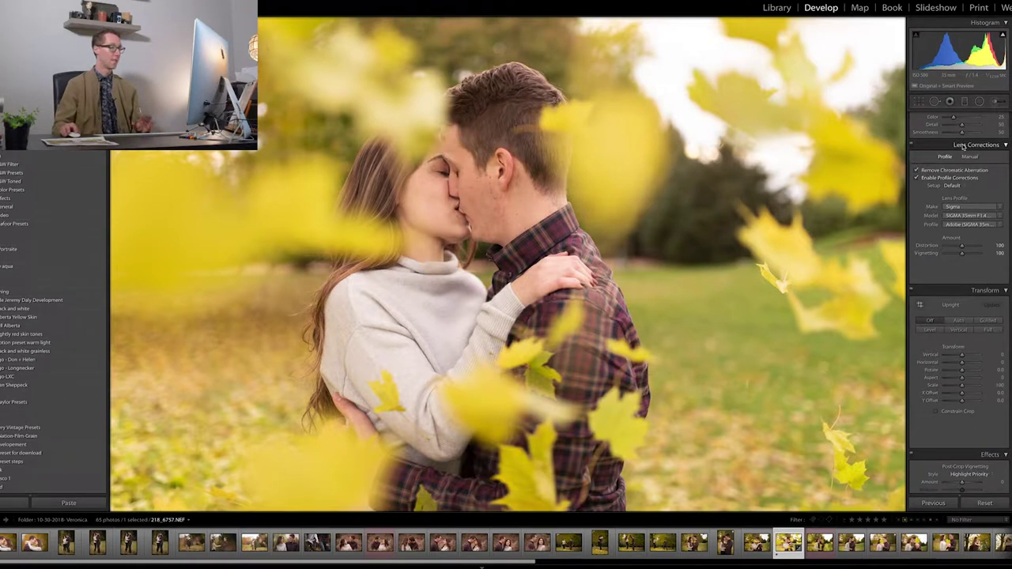
Step: Try to set the white balance by sampling the woman's light sweater as the neutral target, and undo it
scroll(963, 147, up, 10)
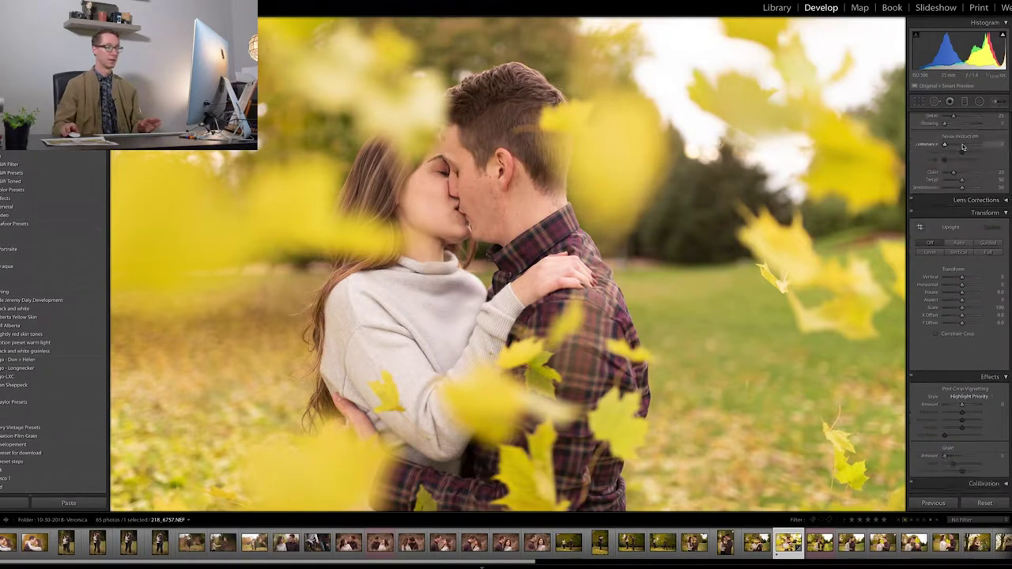
scroll(963, 147, up, 5)
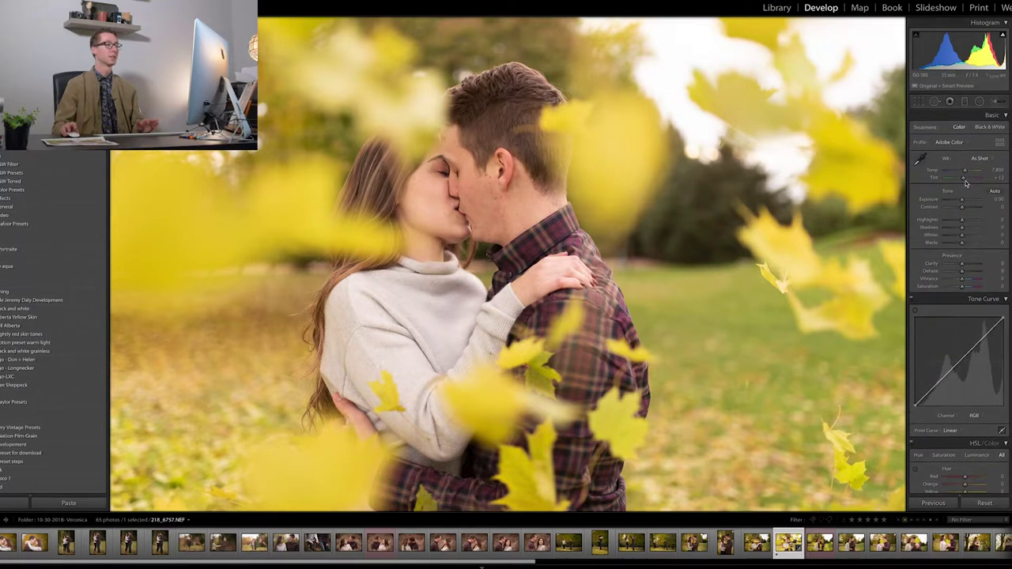
click(921, 160)
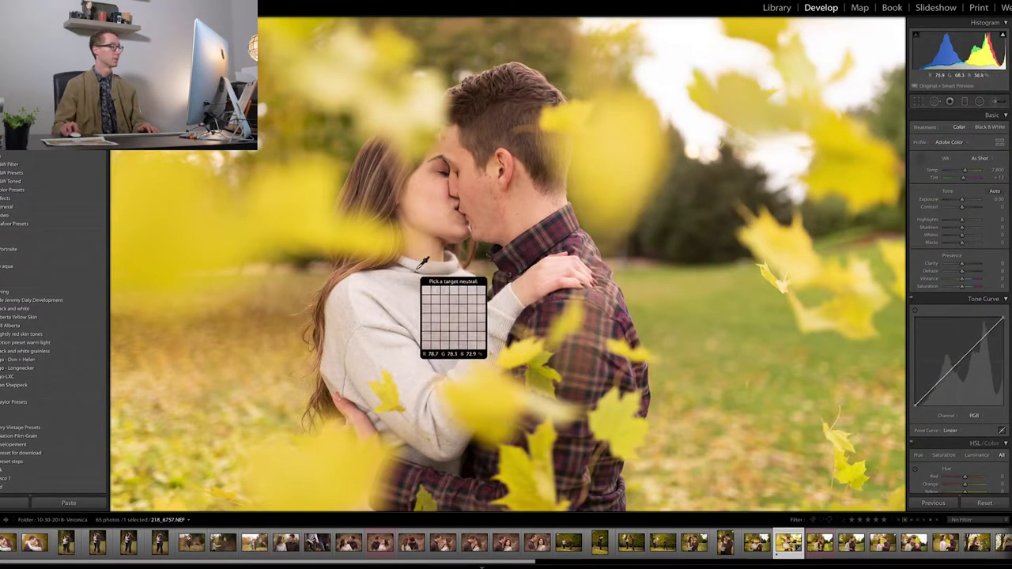
click(404, 296)
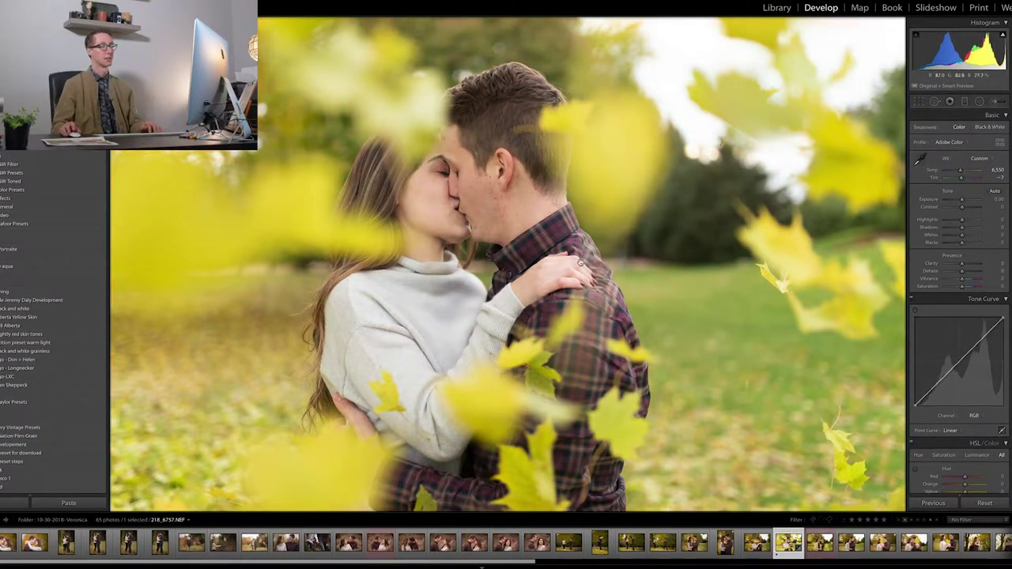
key(ctrl+z)
Step: Set the white balance temperature to 7,800 and the tint to +27
key(shift+Down)
drag(965, 172, 963, 172)
click(964, 172)
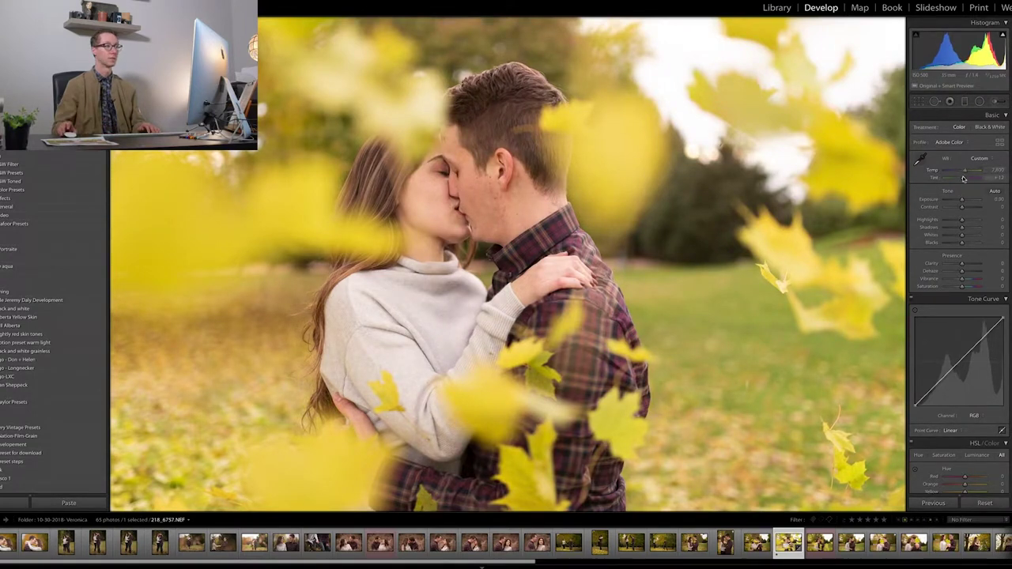
drag(964, 179, 964, 181)
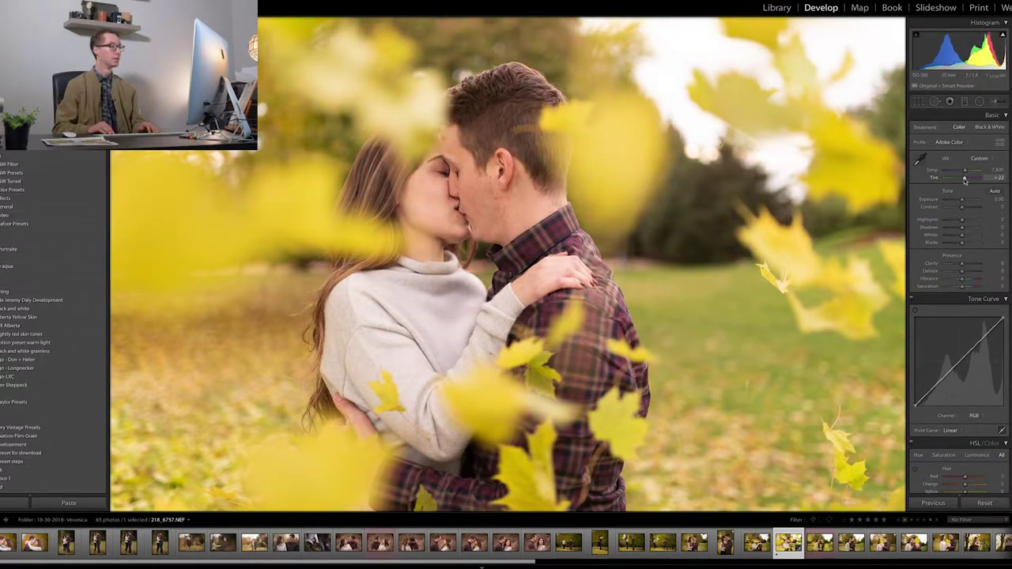
drag(964, 181, 965, 180)
key(Down)
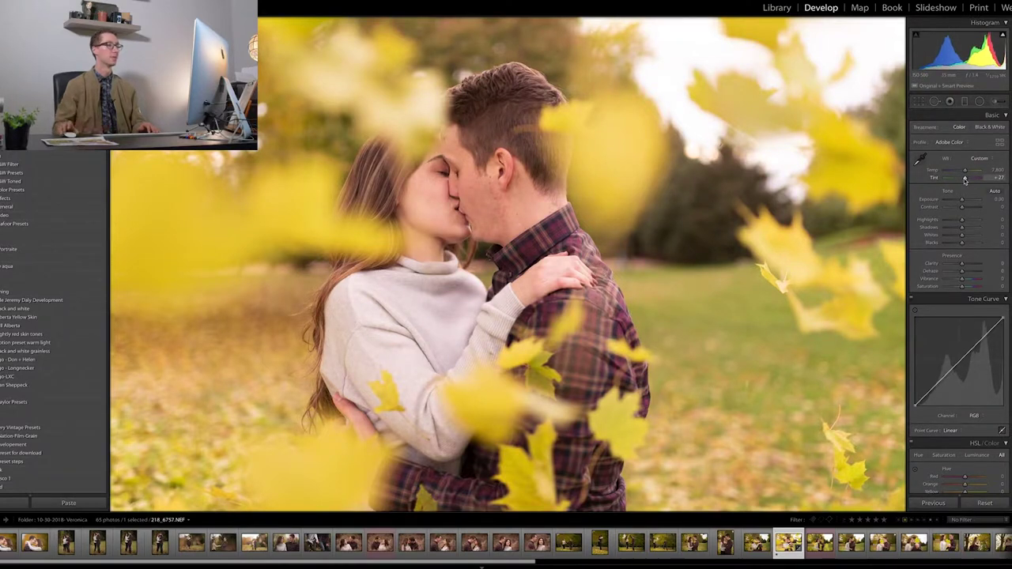
Step: Set exposure to -0.30, contrast to +4, highlights to -73, shadows to +29, whites to +15 and blacks to -15
drag(963, 205, 961, 210)
key(F2)
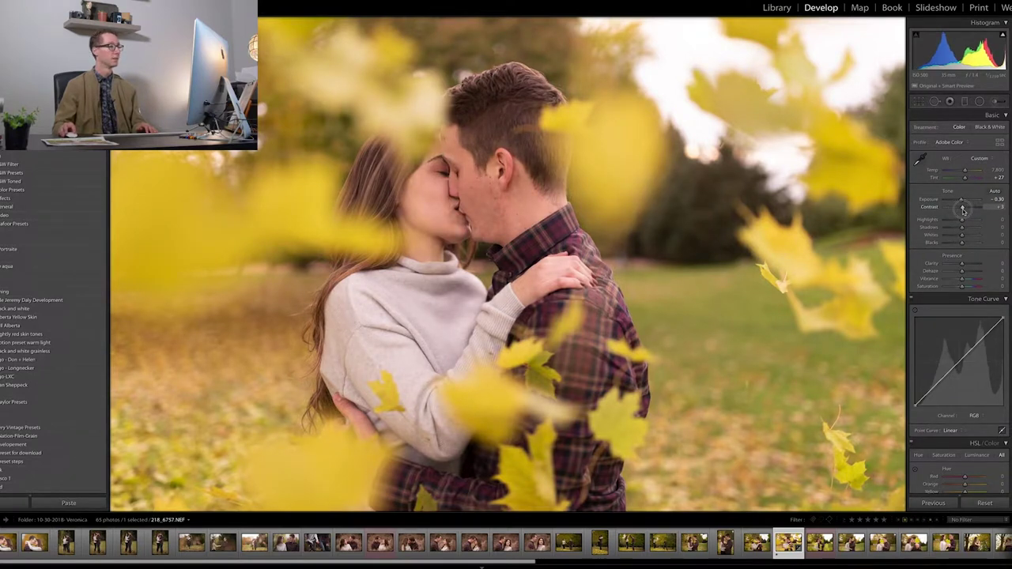
drag(962, 209, 963, 211)
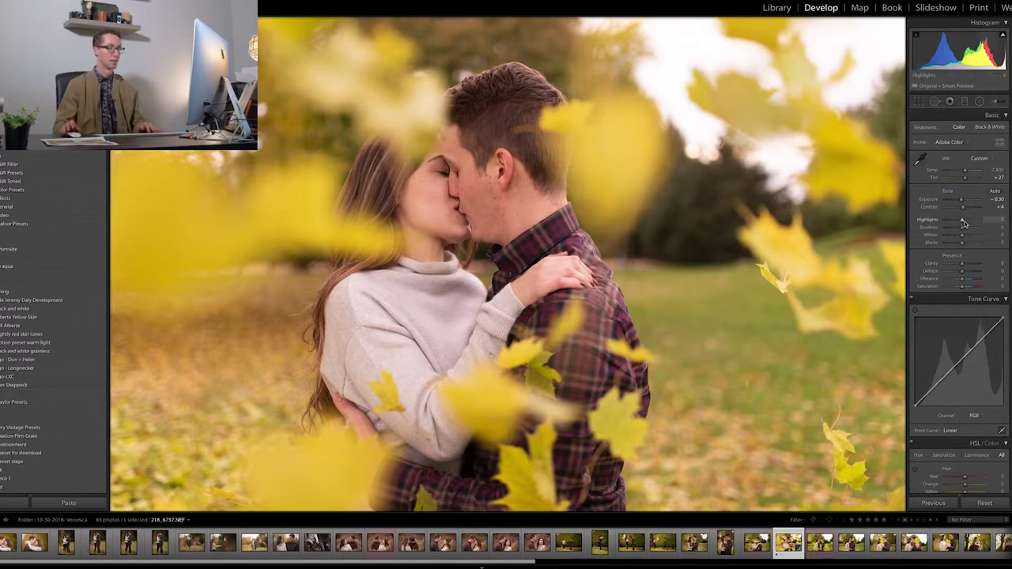
drag(958, 222, 959, 245)
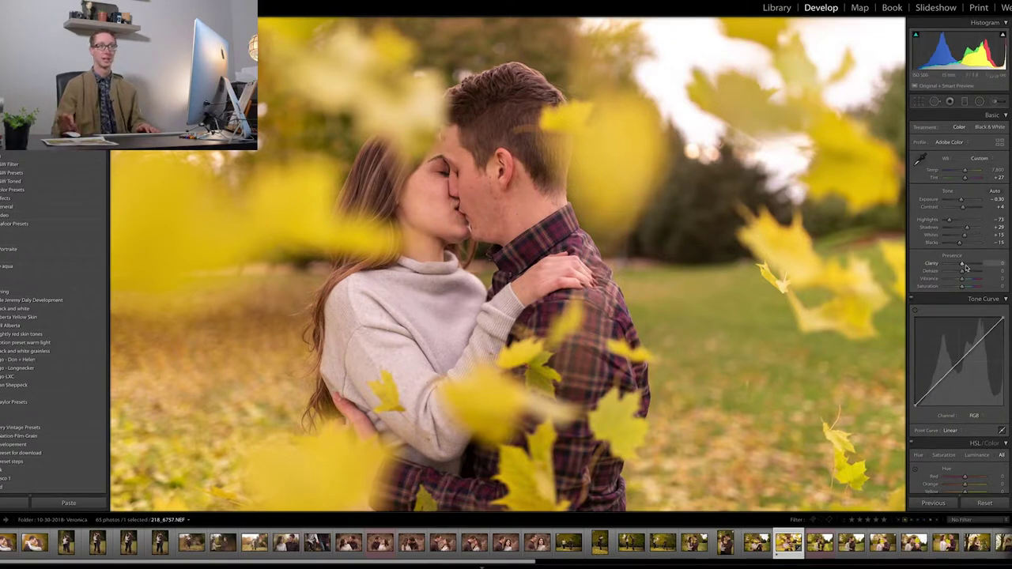
Step: Try a clarity of +70 and a stronger dehaze on the photo, undoing each one
drag(963, 266, 975, 268)
key(super+z)
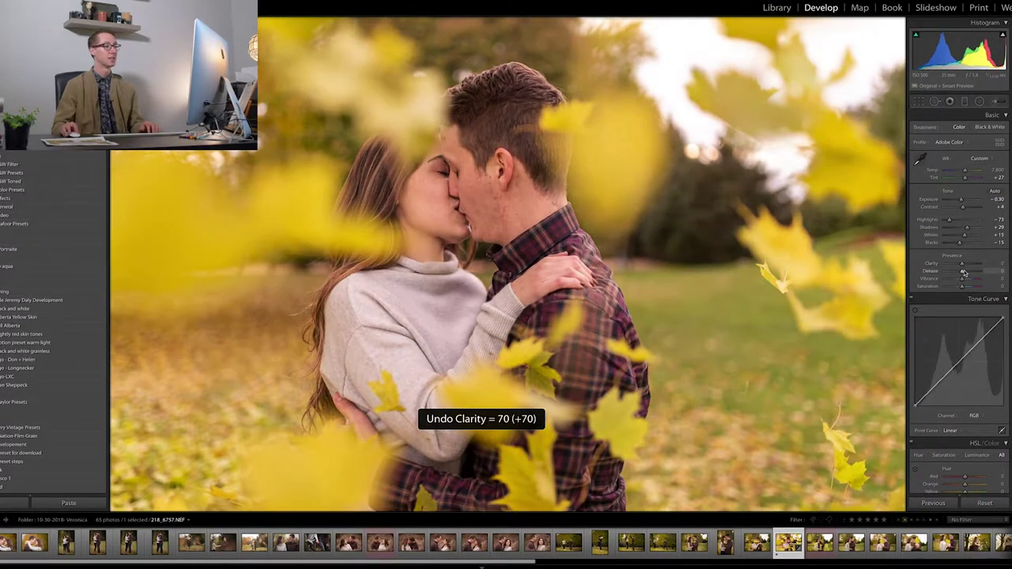
drag(963, 272, 969, 273)
key(super+z)
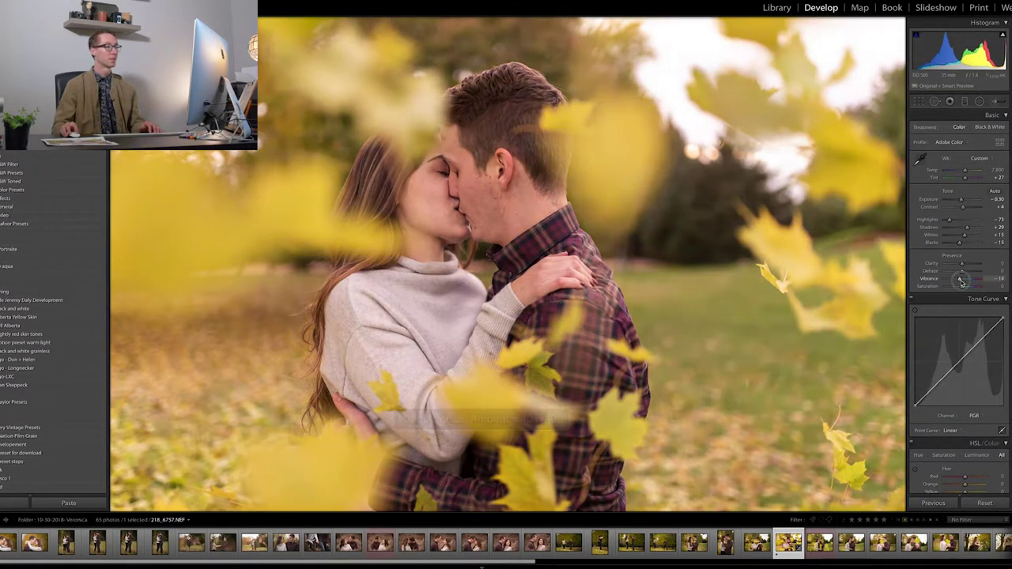
Step: Set the photo's vibrance to +15 and saturation to -11
drag(962, 282, 962, 289)
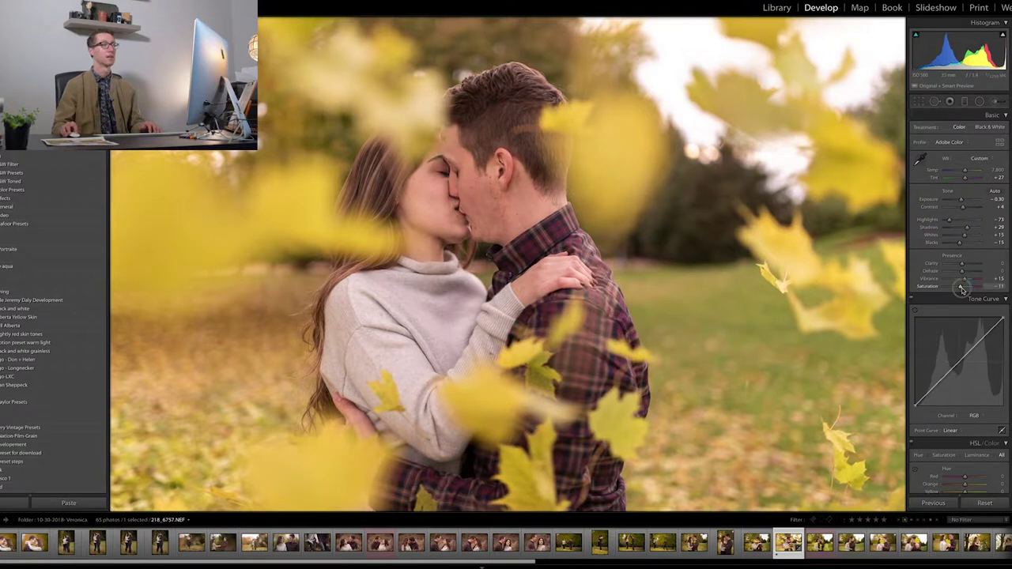
drag(962, 289, 963, 291)
Step: Shape the RGB tone curve with lifted midtones, the black point moved slightly inward and a shadow point at about 29 / 28 %, comparing off and on
scroll(958, 289, down, 1)
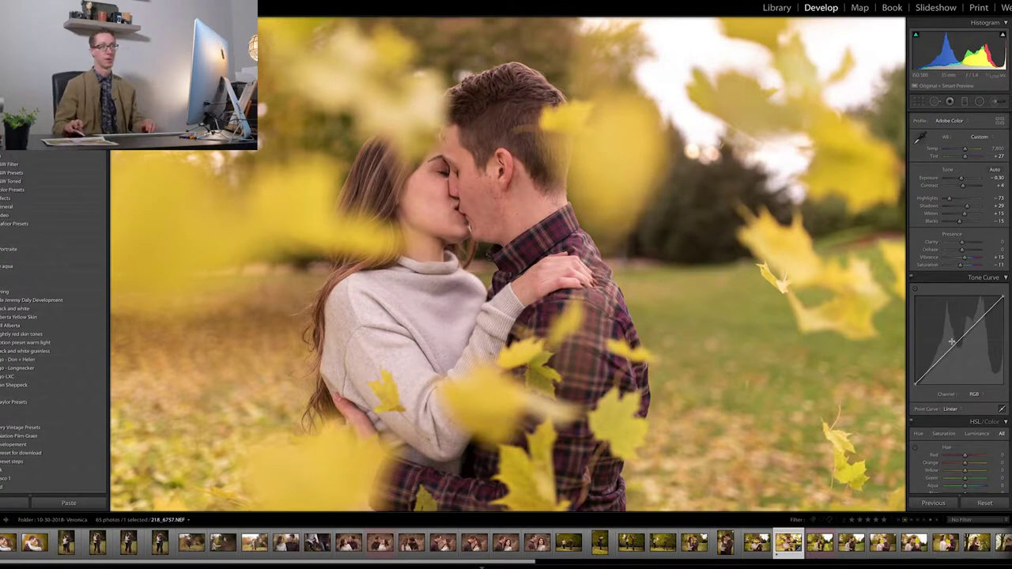
scroll(956, 342, down, 2)
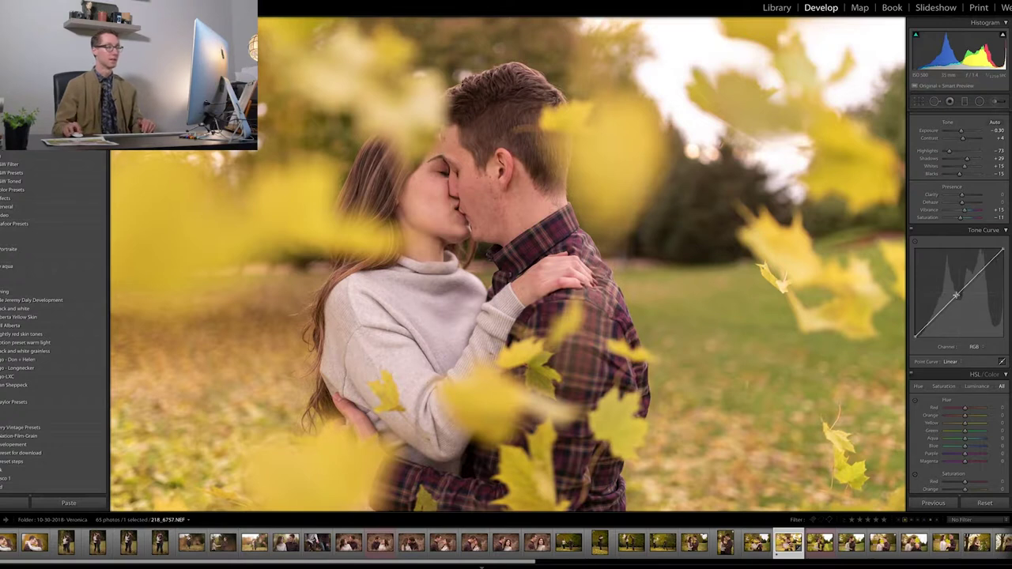
drag(956, 296, 961, 292)
drag(915, 336, 924, 350)
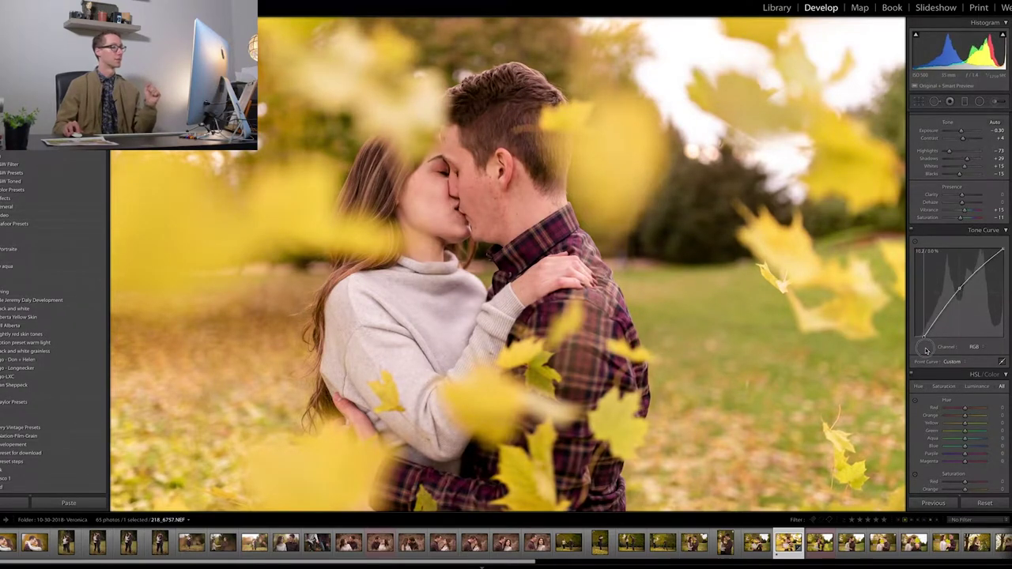
mouse_move(926, 351)
mouse_down()
mouse_move(905, 351)
mouse_move(899, 332)
mouse_move(892, 339)
mouse_move(896, 355)
mouse_move(919, 355)
mouse_up()
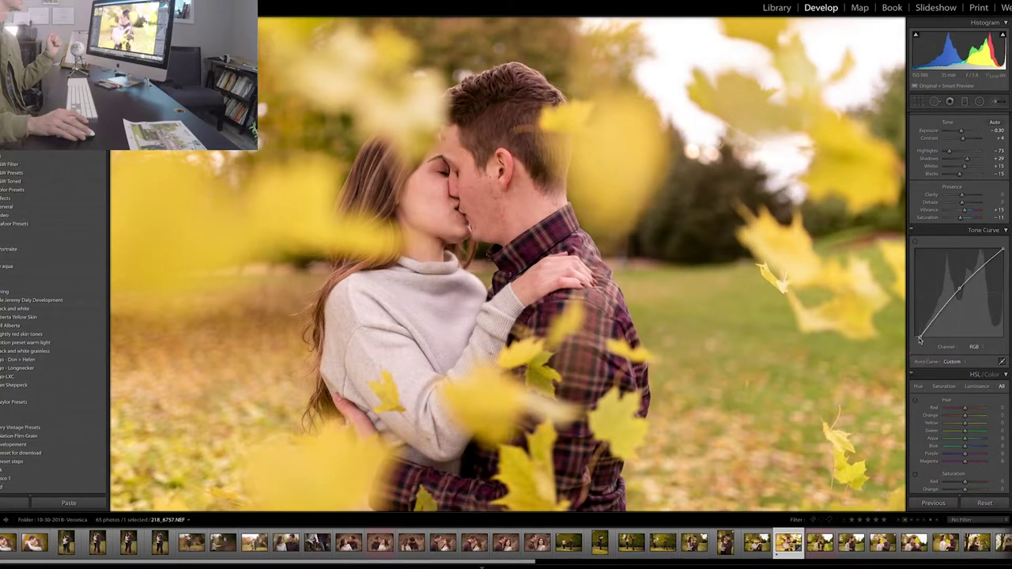
drag(937, 311, 941, 314)
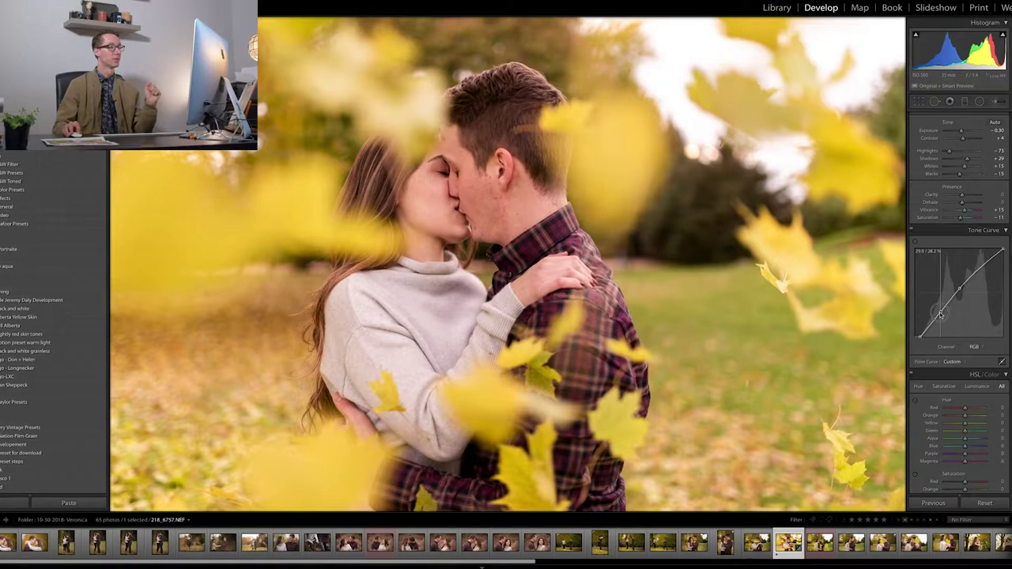
click(911, 231)
click(912, 230)
click(912, 231)
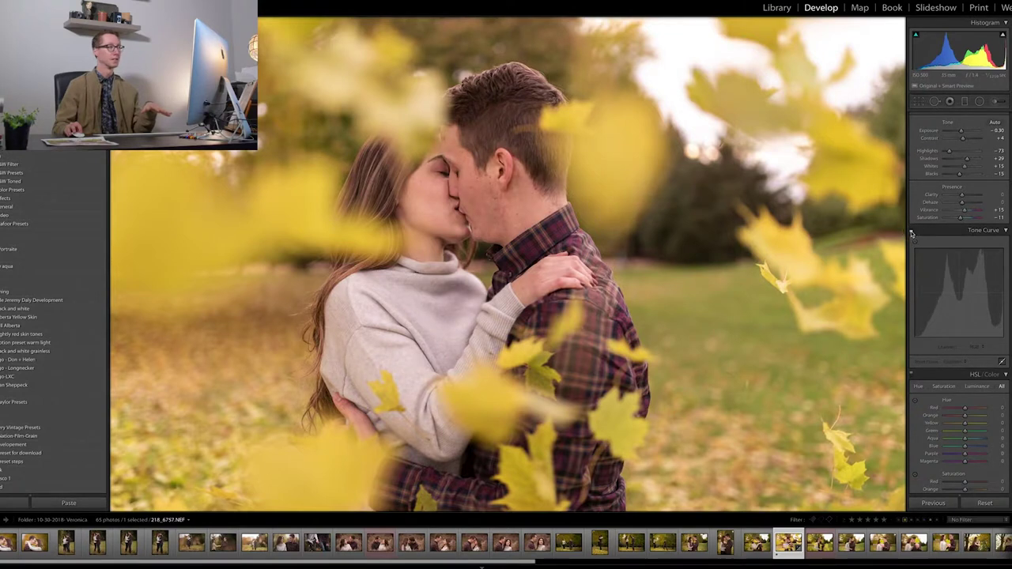
click(912, 232)
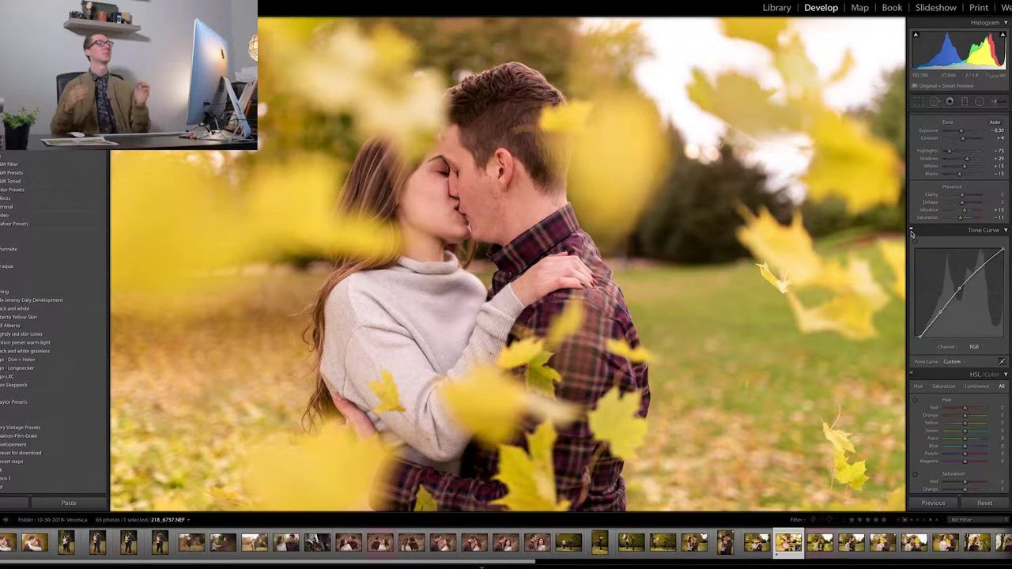
Step: Pull the midtones of the blue channel's tone curve down slightly
click(981, 348)
click(978, 364)
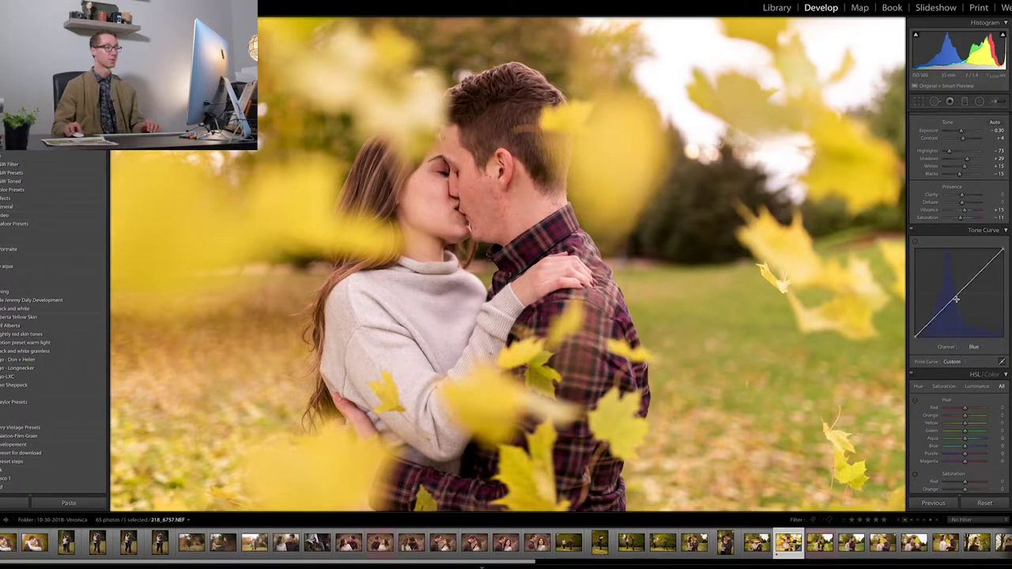
drag(955, 295, 958, 301)
Step: Anchor the red channel's tone curve with points through the shadows and midtones, and place an upper point at about 74 / 73 %
click(973, 347)
click(972, 333)
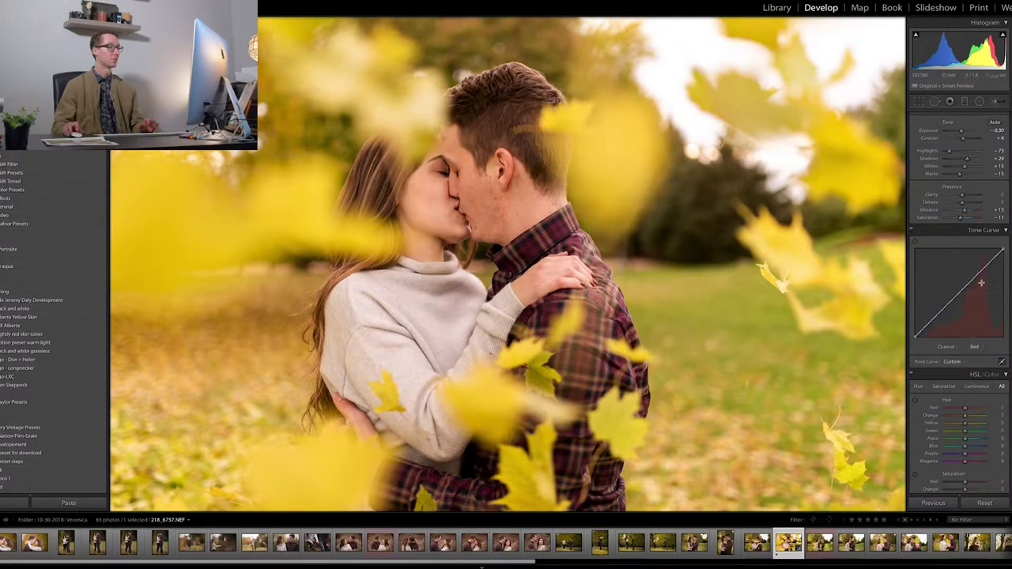
key(alt)
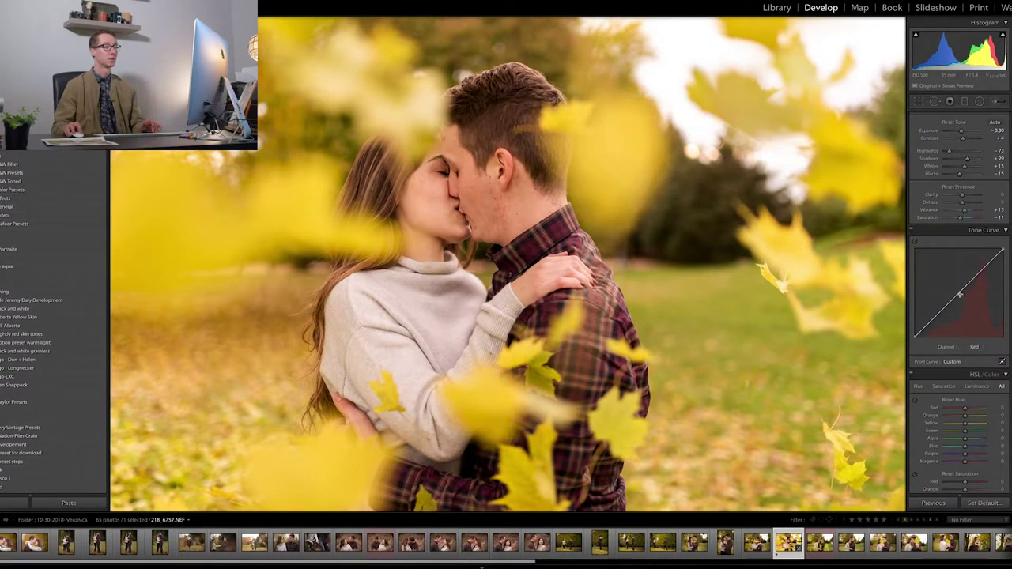
alt+click(931, 322)
alt+click(925, 327)
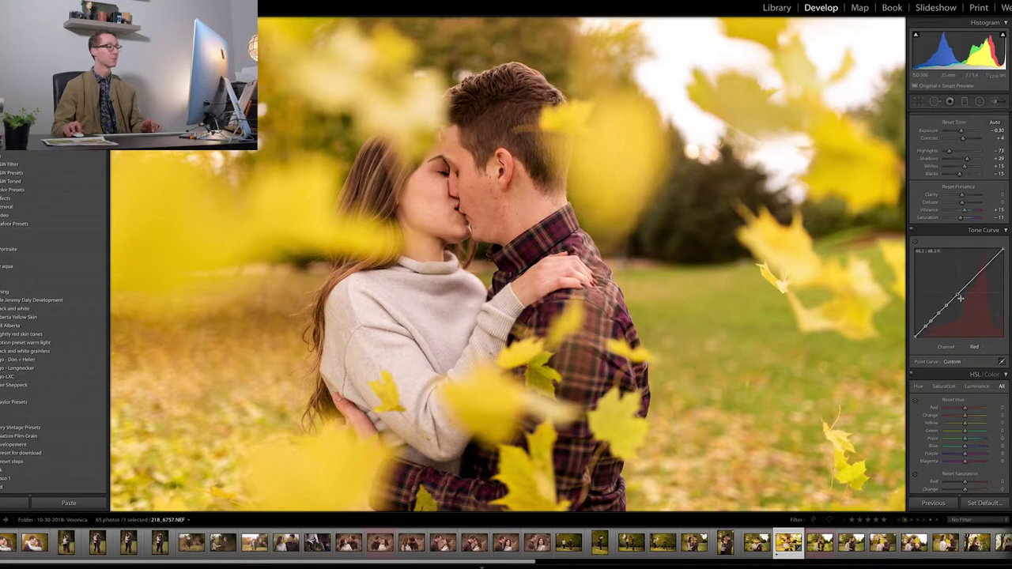
click(981, 273)
drag(980, 272, 981, 273)
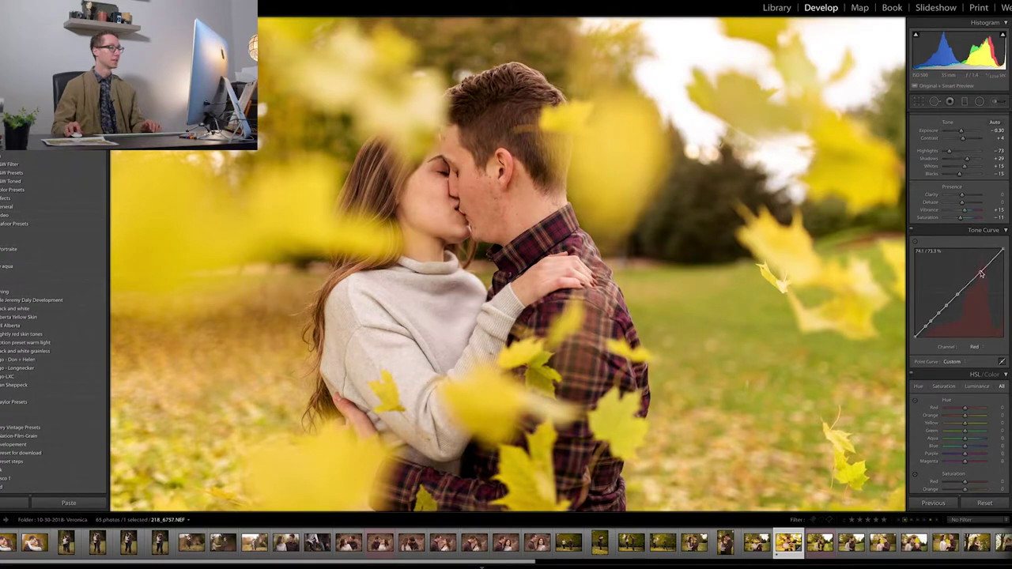
Step: Compare the photo with the tone curve off and on, and review the RGB, red and blue channel curves
click(913, 230)
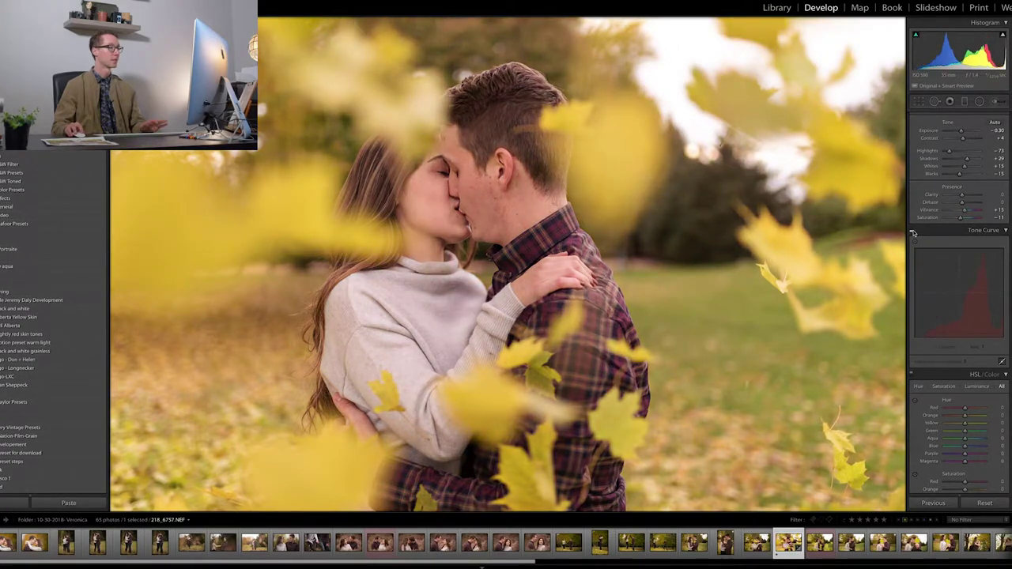
click(913, 231)
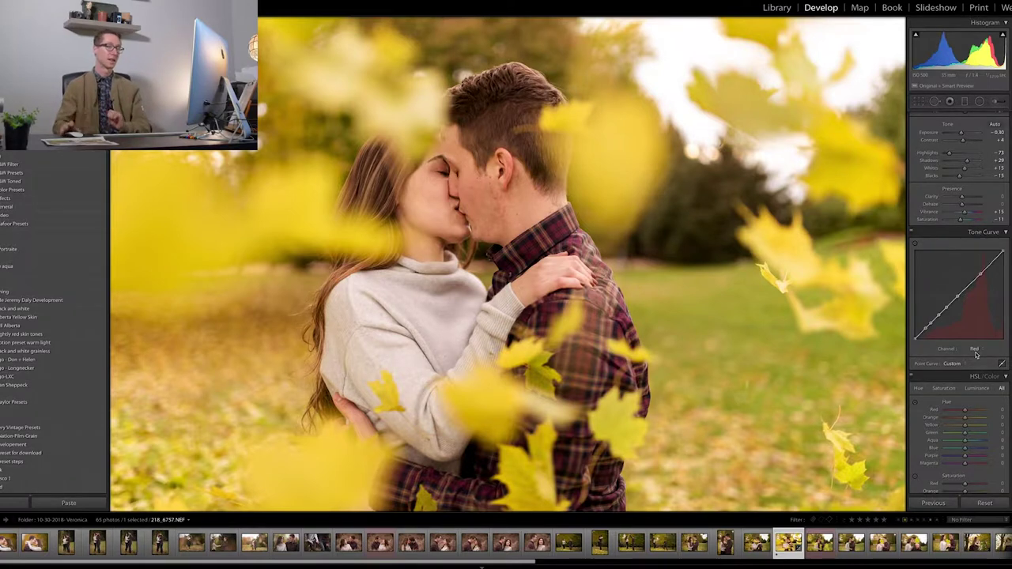
click(974, 349)
click(974, 340)
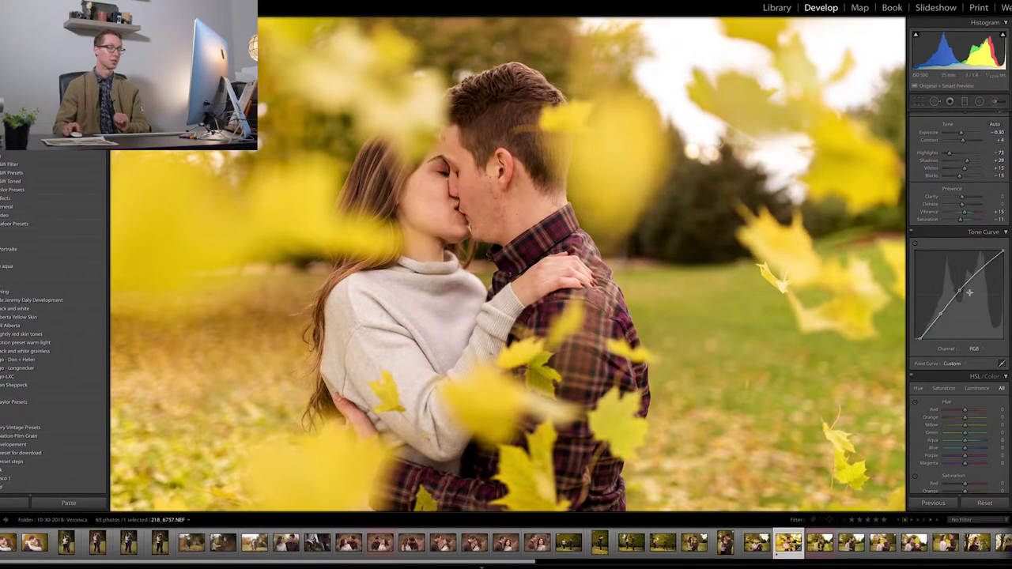
click(974, 350)
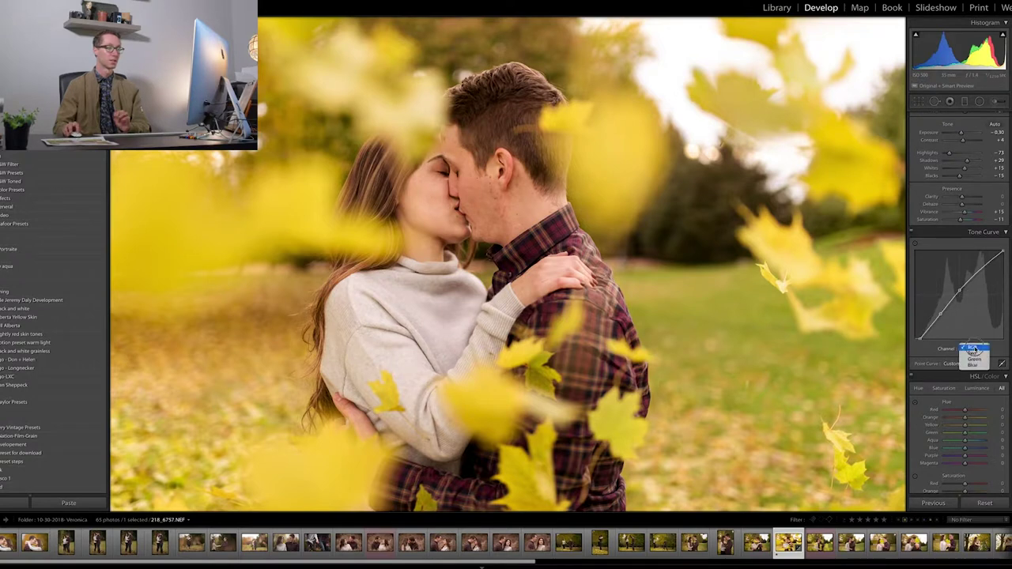
click(974, 357)
click(974, 348)
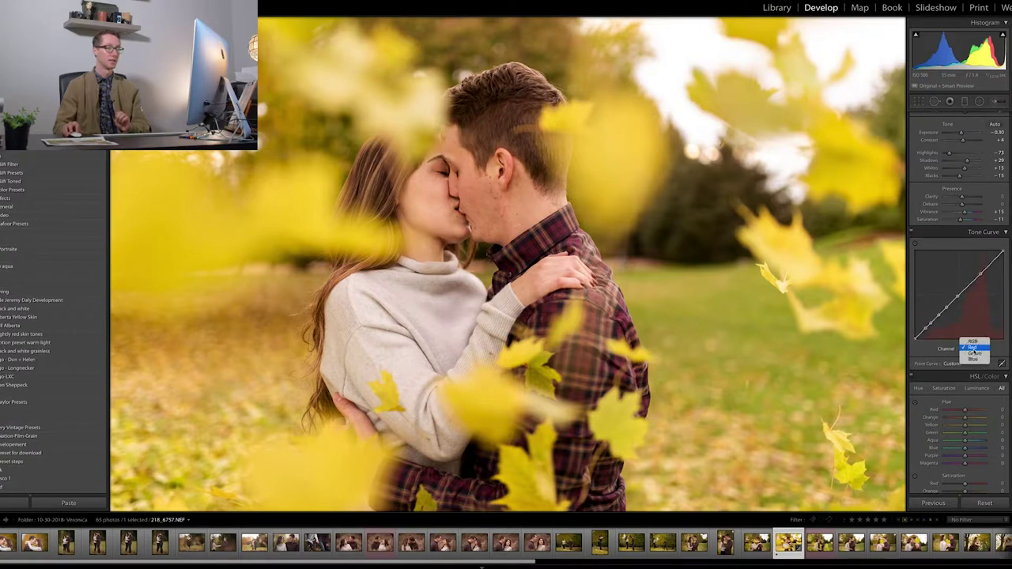
click(977, 366)
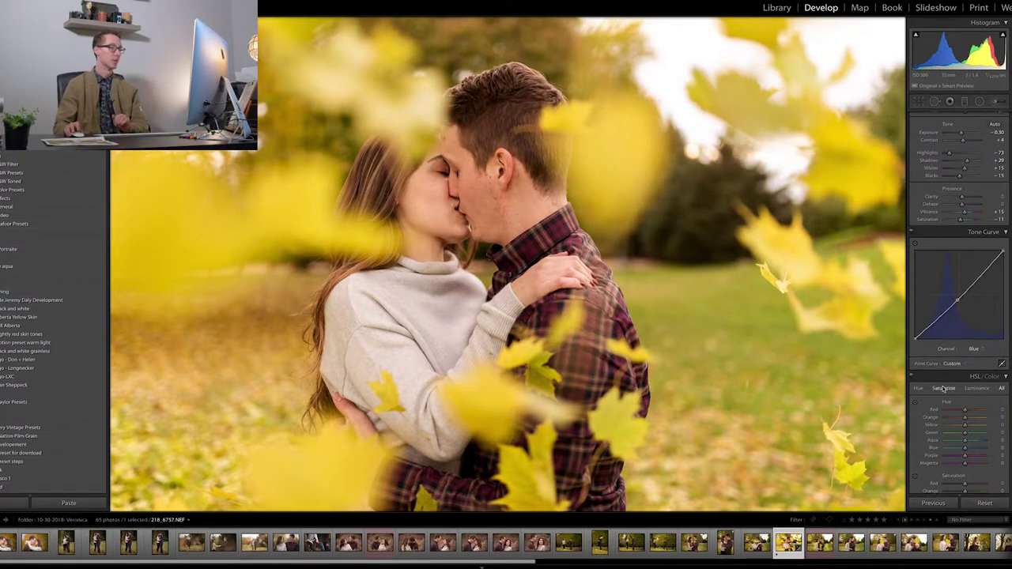
Step: Adjust the skin tones' saturation with the targeted adjustment, setting red to -17 and orange to +7
scroll(942, 387, down, 10)
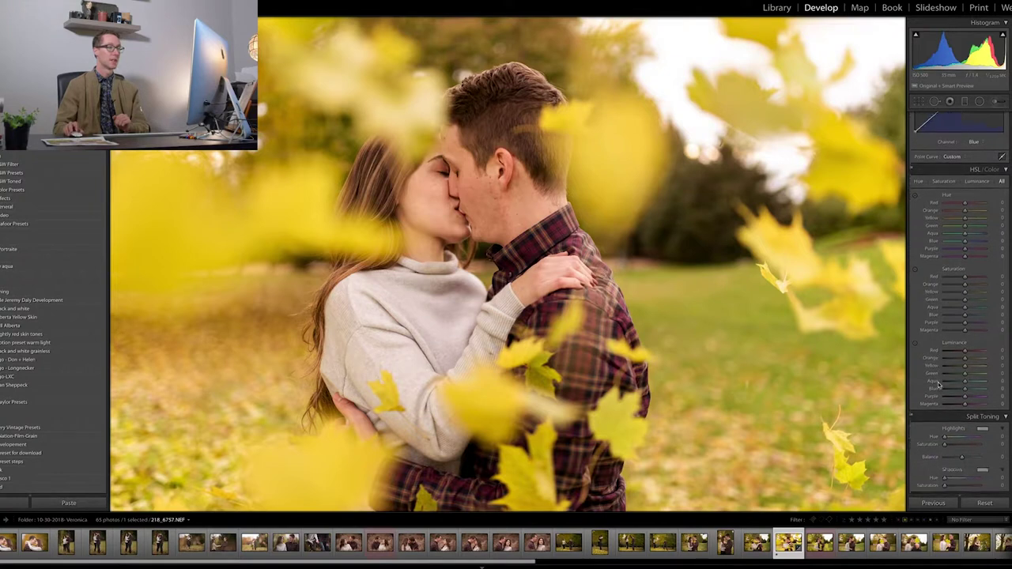
click(915, 270)
mouse_move(506, 198)
mouse_down()
mouse_move(506, 245)
mouse_move(506, 207)
mouse_up()
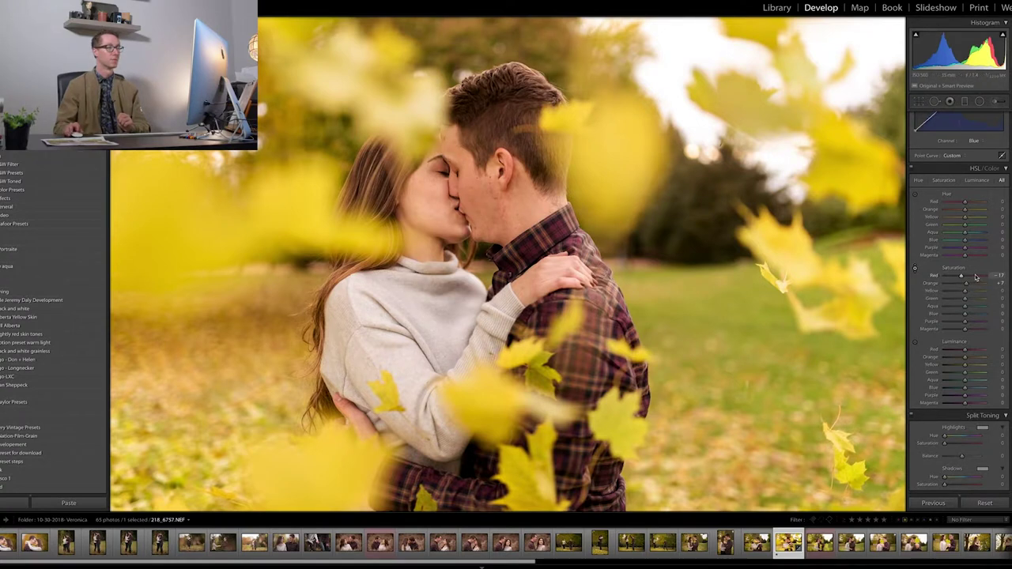
Step: Adjust the luminance from the woman's cheek with the targeted adjustment, setting red to -9 and orange to +12
click(915, 341)
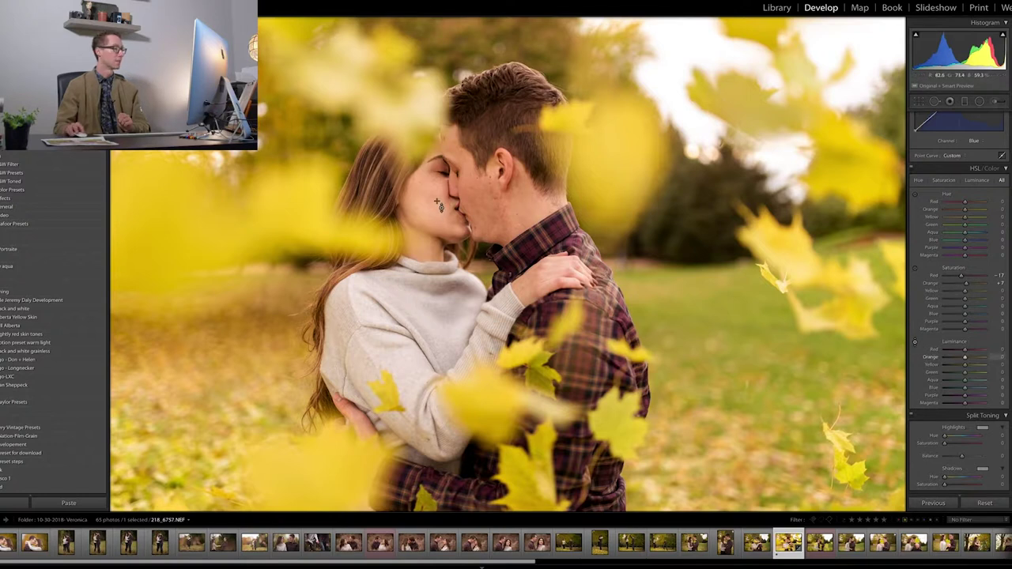
mouse_move(434, 198)
mouse_down()
mouse_move(434, 272)
mouse_move(434, 163)
mouse_move(434, 198)
mouse_up()
drag(436, 193, 437, 200)
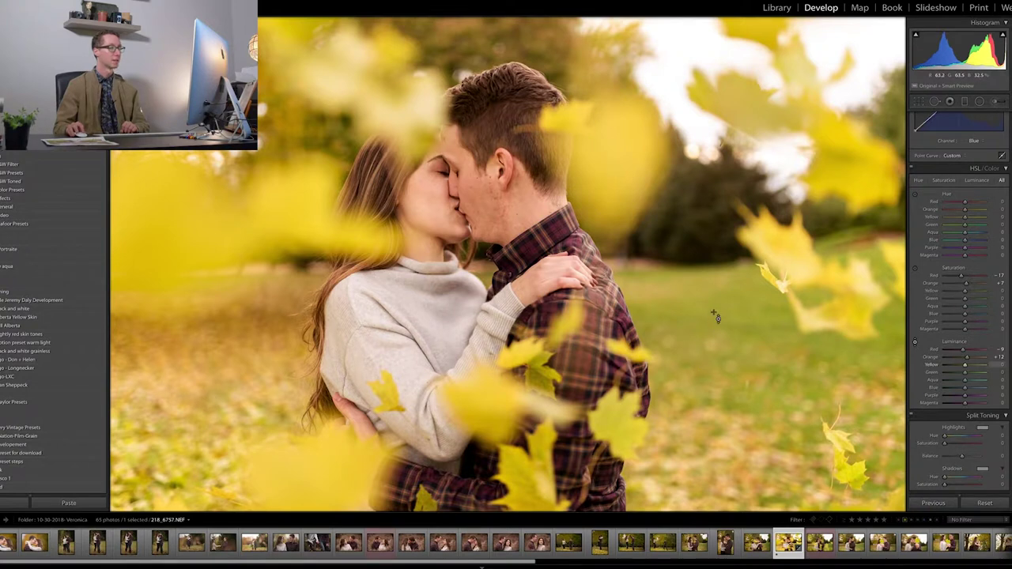
Step: Desaturate the background grass with the targeted adjustment, setting yellow saturation to -37 and green saturation to -32
click(915, 270)
drag(714, 301, 713, 418)
mouse_move(713, 382)
mouse_down()
mouse_move(713, 354)
mouse_move(713, 364)
mouse_up()
Step: Brighten the grass by setting yellow luminance to +13 and green luminance to +2, and compare the edit with the original photo
click(914, 343)
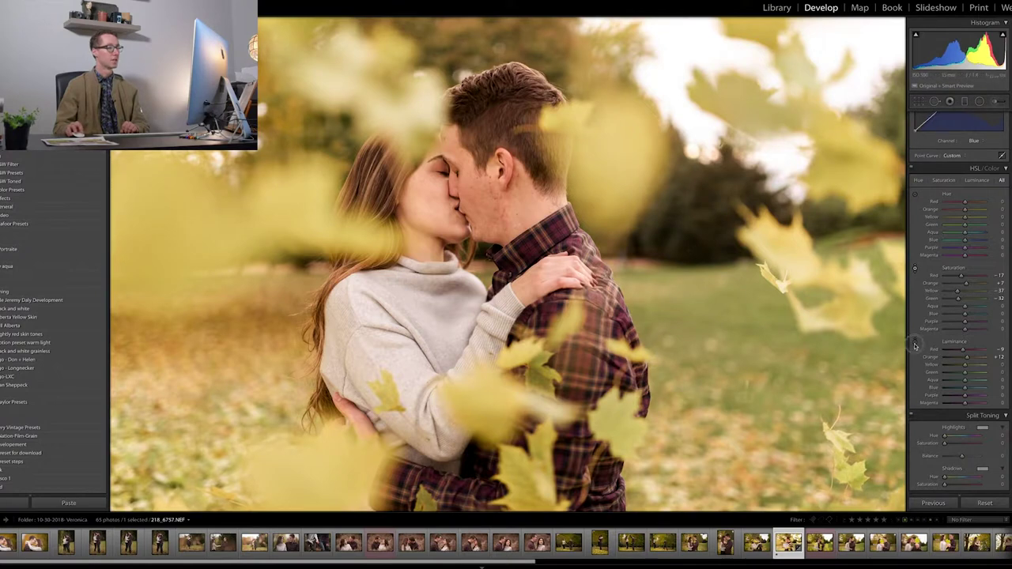
drag(730, 314, 735, 319)
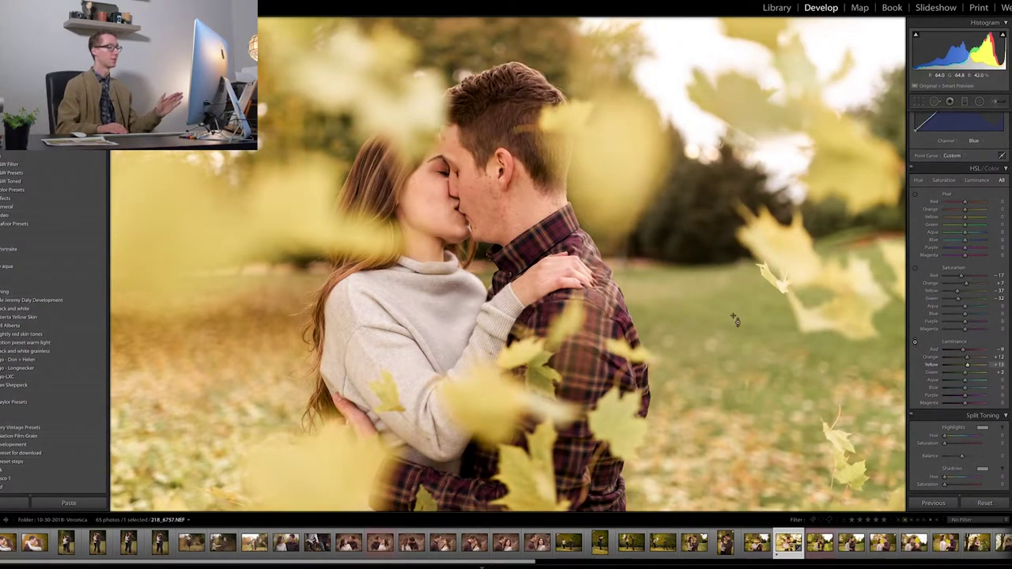
key(backslash)
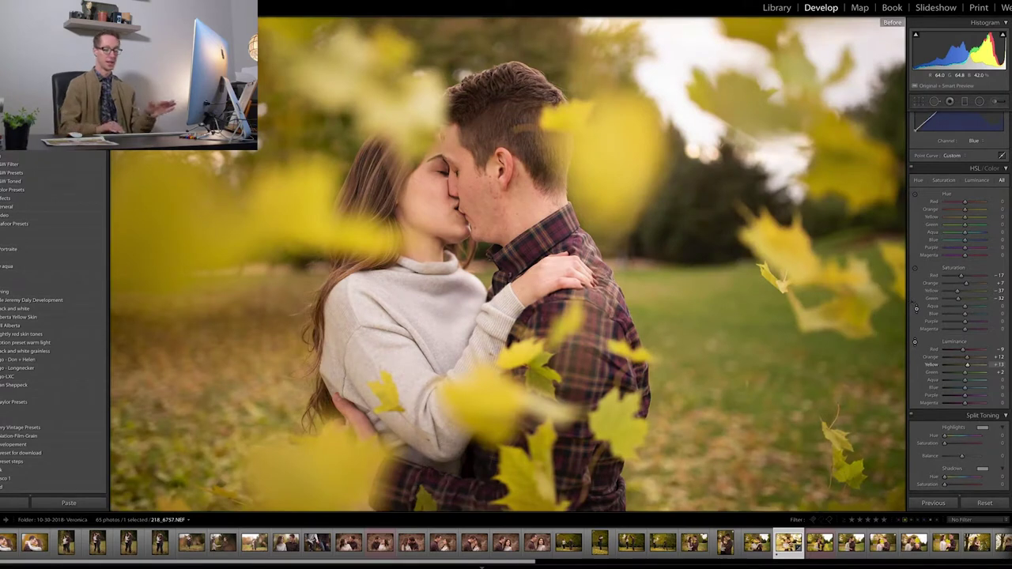
key(backslash)
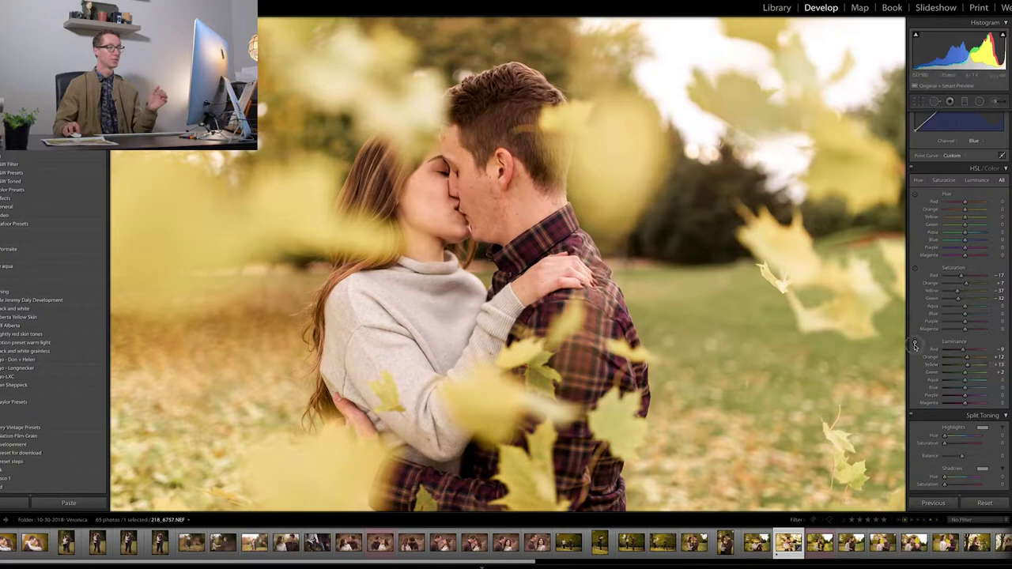
Step: Apply a warm split tone to the highlights with hue 10 and saturation 6
scroll(915, 345, down, 1)
scroll(915, 346, down, 5)
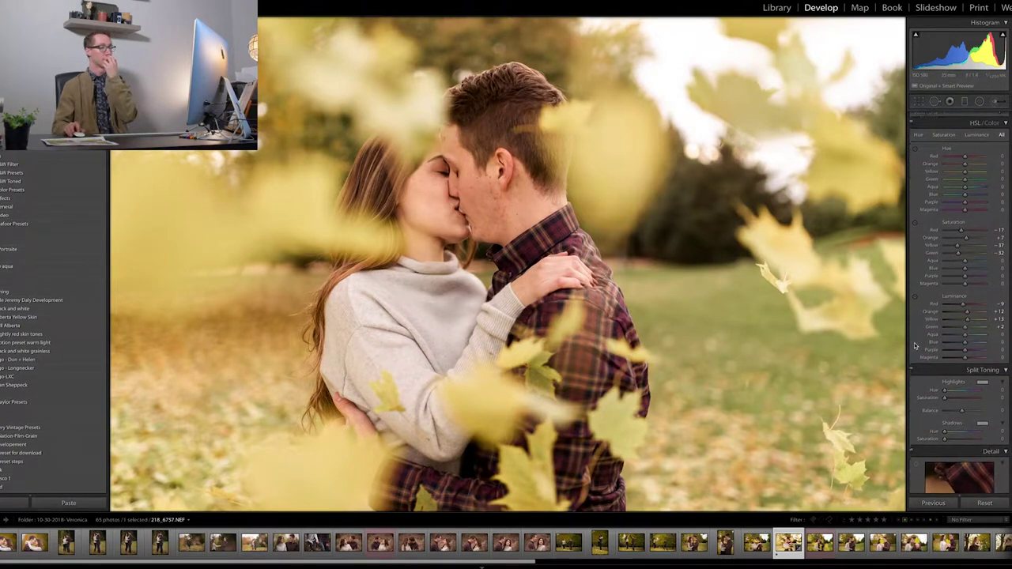
scroll(932, 330, down, 2)
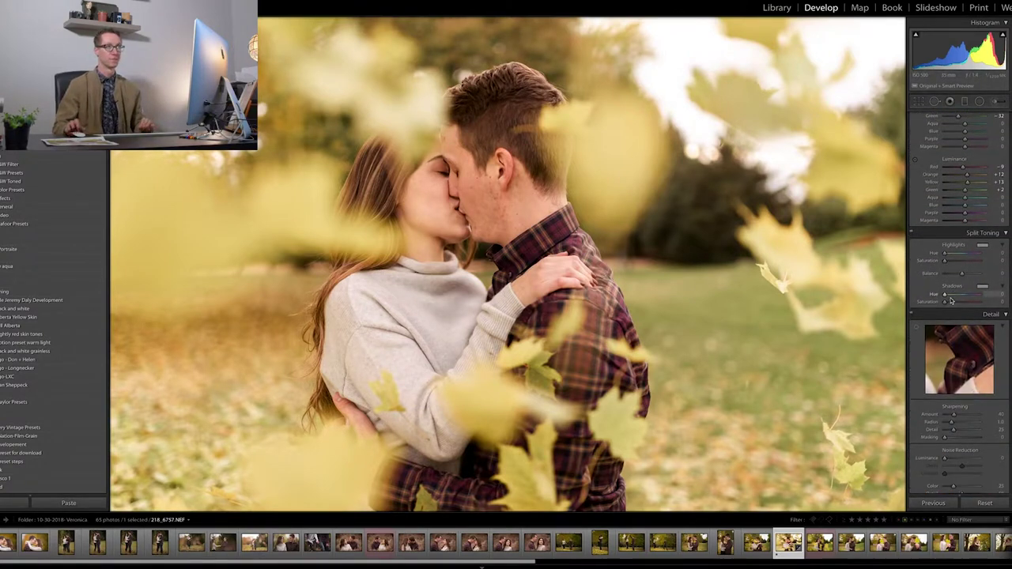
click(981, 248)
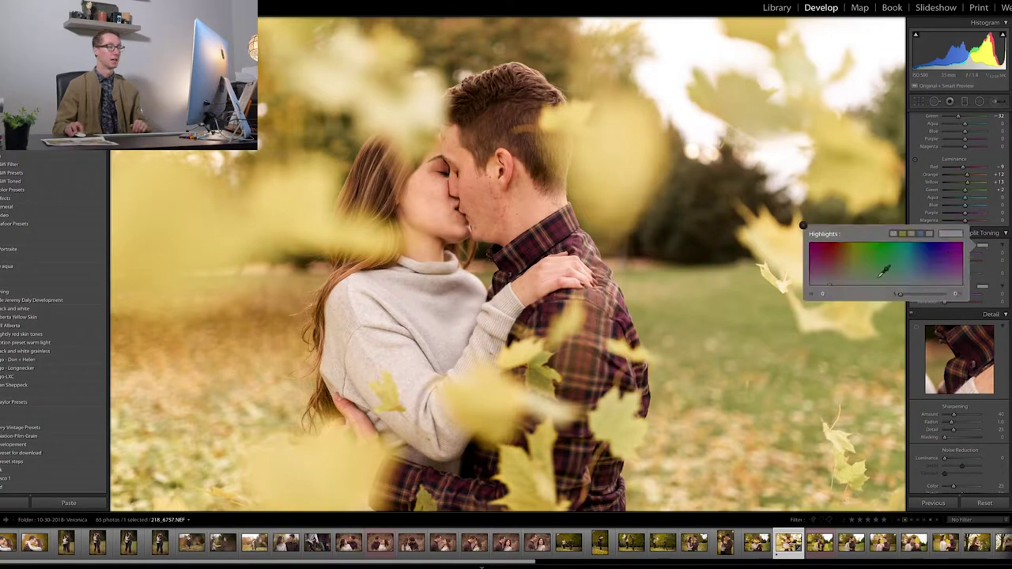
drag(844, 274, 840, 275)
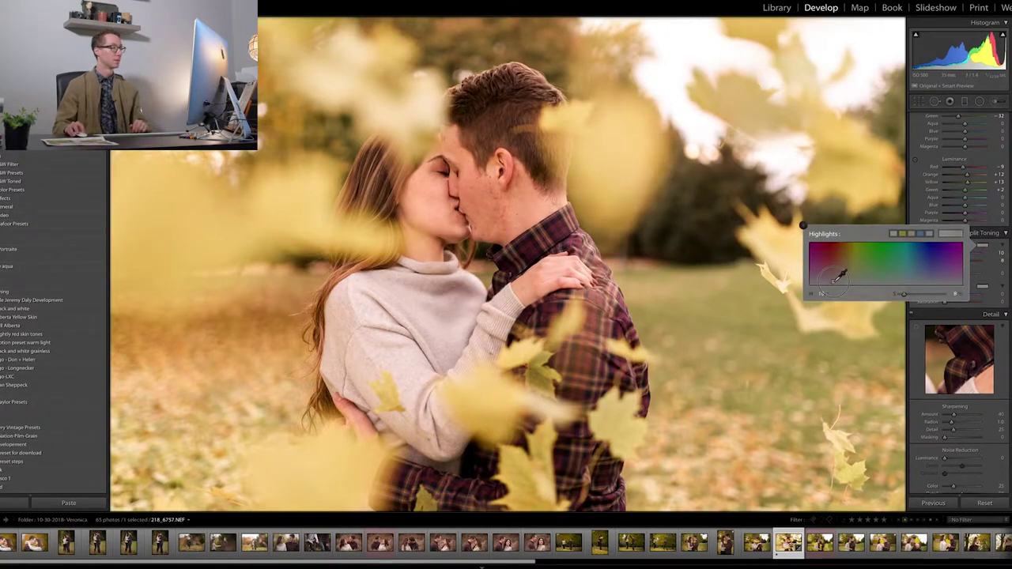
Step: Give the shadows a split tone of hue 9, compare the split toning off and on, and set the balance to -16
click(984, 286)
drag(840, 316, 832, 326)
click(913, 235)
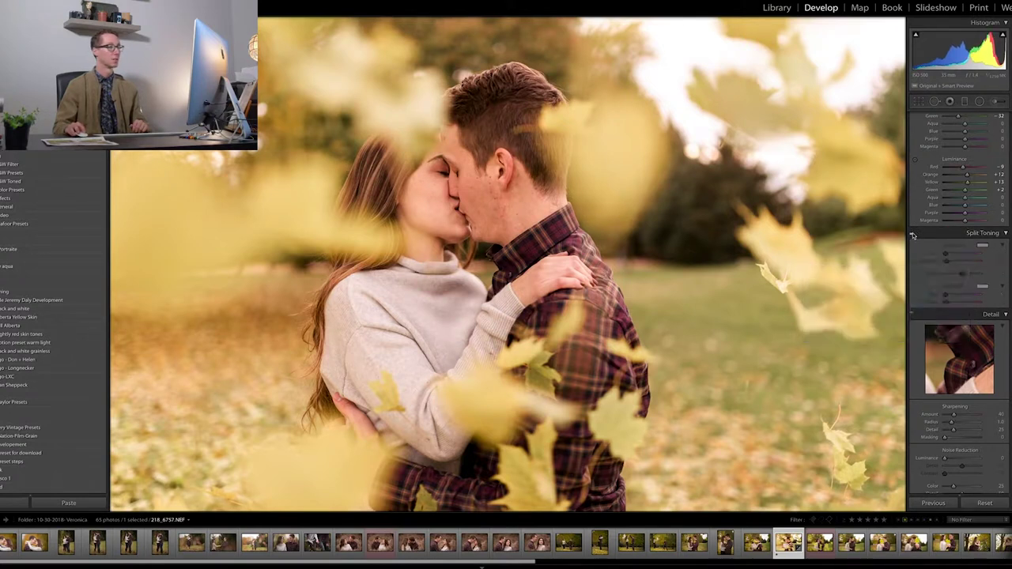
click(913, 235)
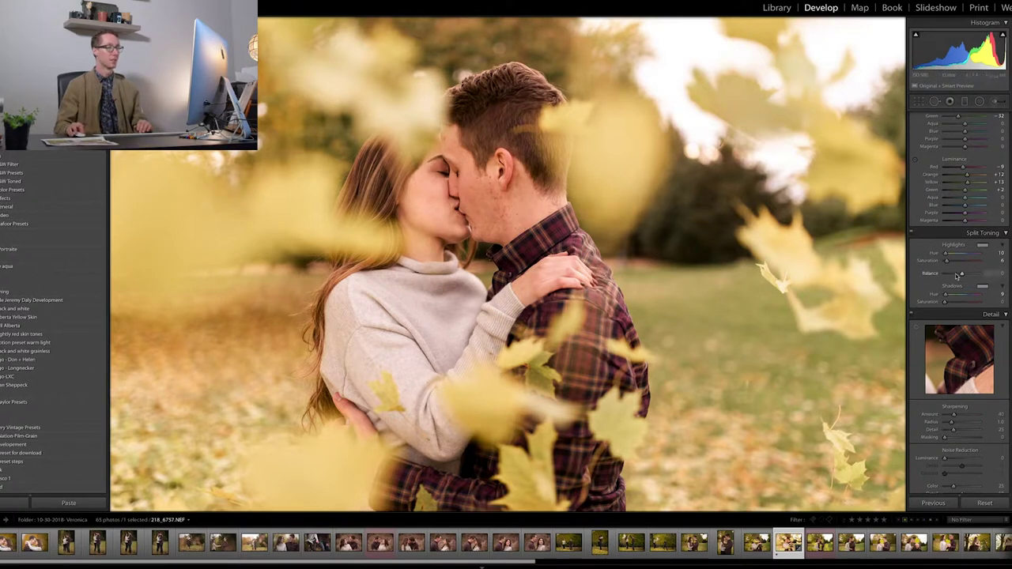
mouse_move(952, 275)
mouse_down()
mouse_move(966, 276)
mouse_move(956, 275)
mouse_up()
Step: Restrict sharpening to the edges with masking at 67 and set the sharpening amount to 100
scroll(946, 304, down, 3)
drag(945, 360, 968, 363)
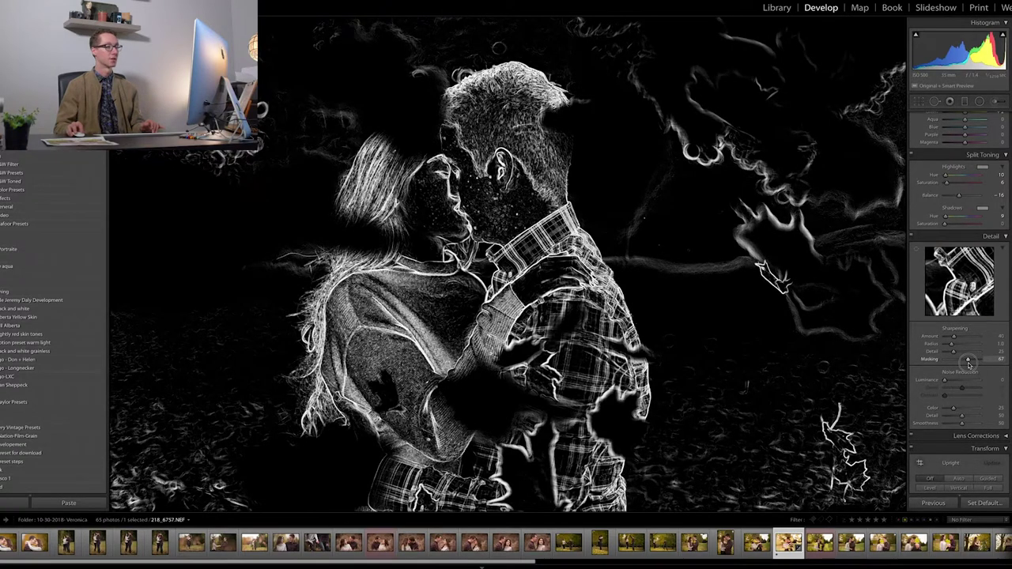
drag(953, 337, 971, 340)
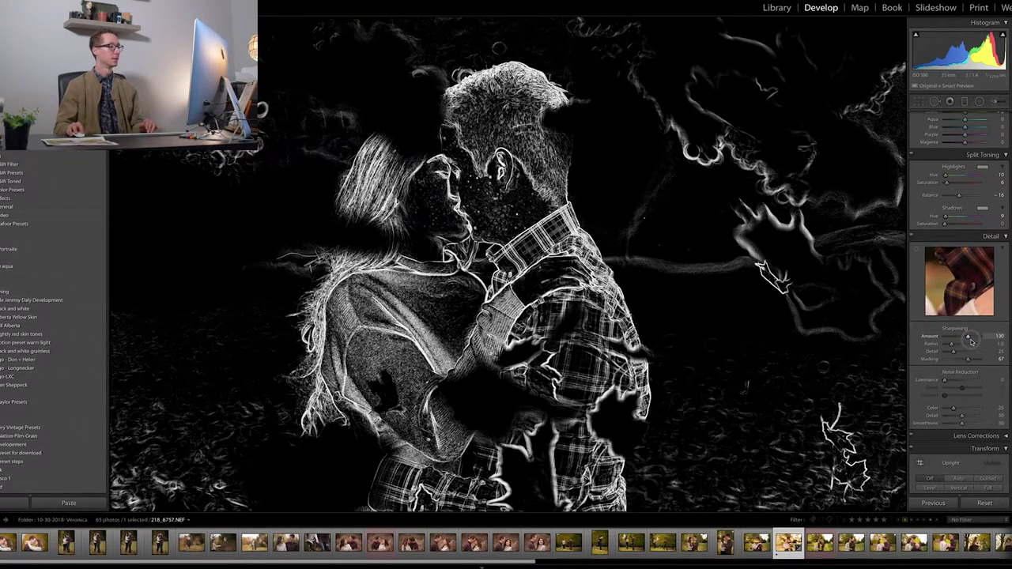
Step: Fine-tune the photo's sharpening by setting the radius to 1.2 and the detail to 30
drag(952, 344, 954, 351)
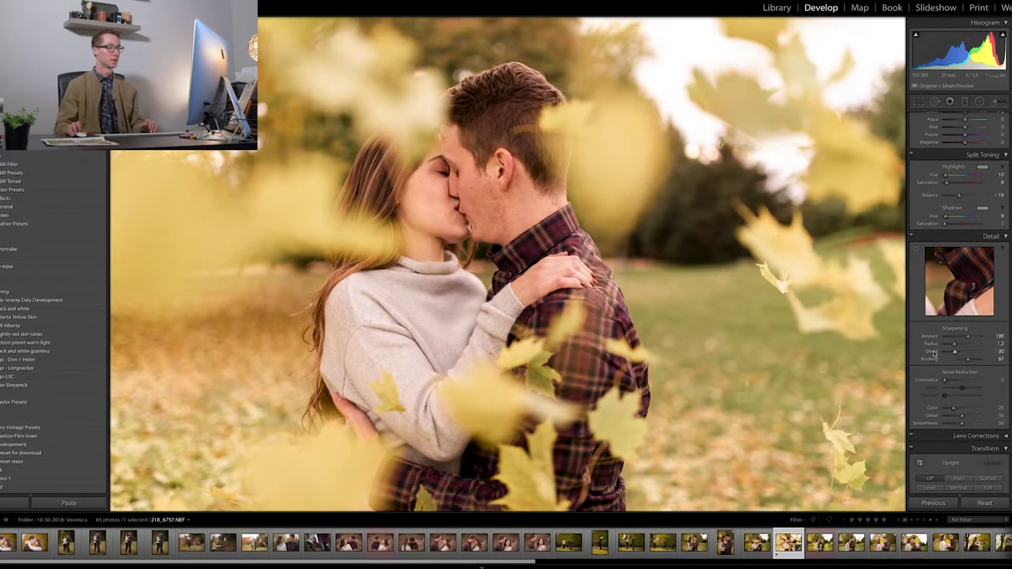
scroll(933, 353, down, 4)
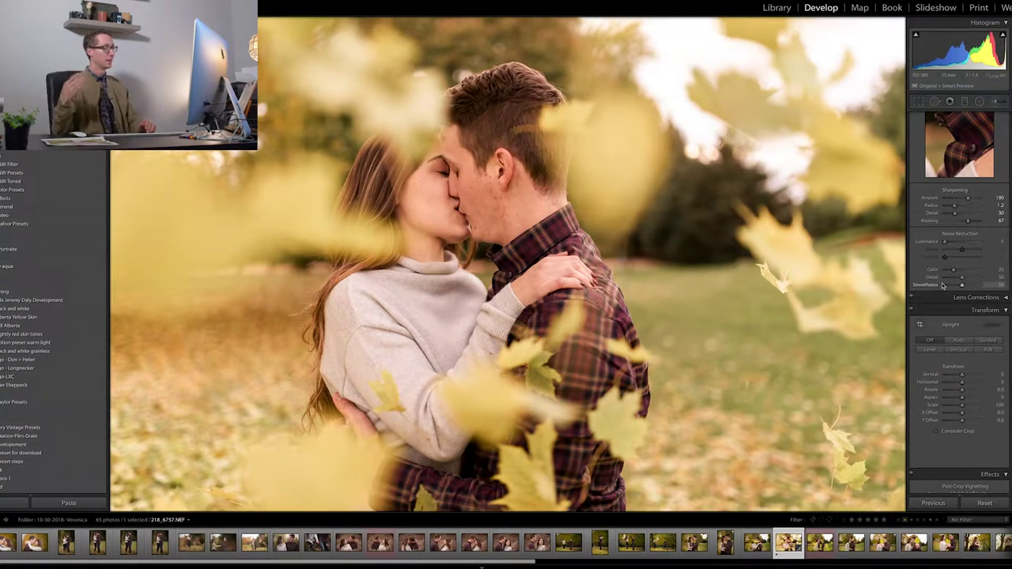
Step: Review the transform, effects and calibration settings and recheck the adjustments from basic tone through sharpening
scroll(949, 335, down, 2)
click(948, 330)
scroll(958, 379, down, 2)
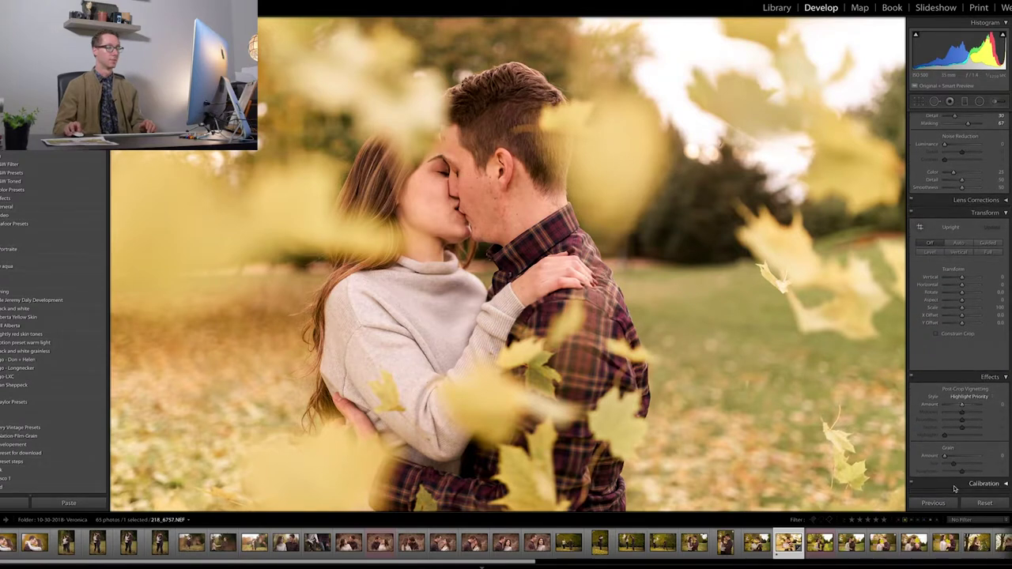
scroll(948, 387, down, 4)
scroll(939, 370, up, 10)
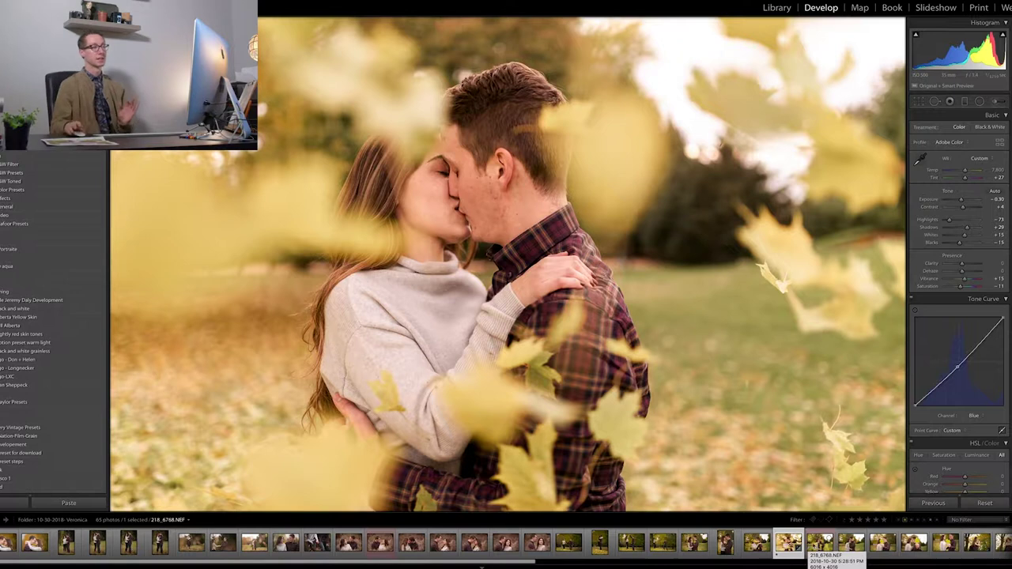
scroll(931, 375, down, 6)
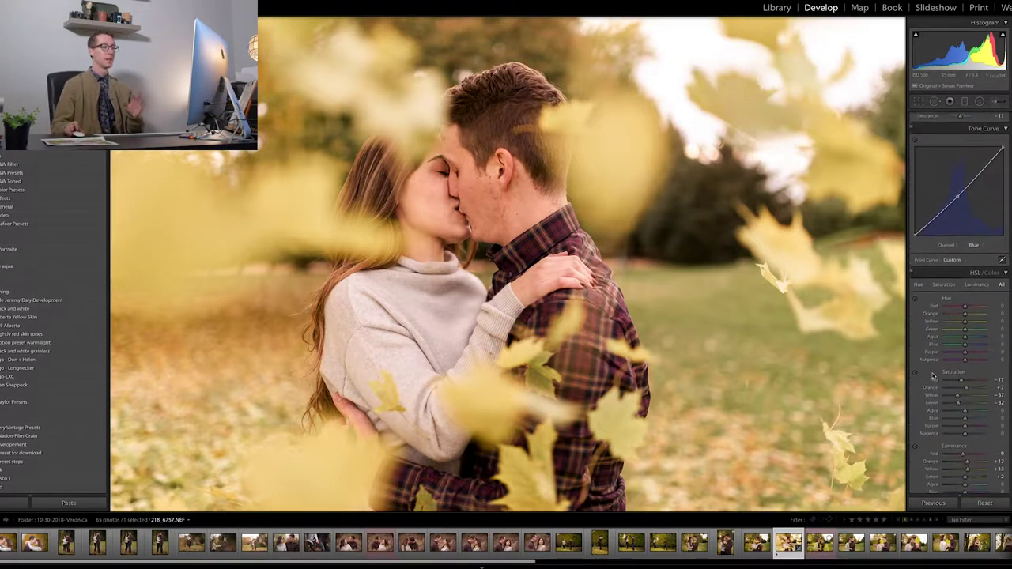
scroll(932, 375, down, 8)
scroll(934, 316, up, 10)
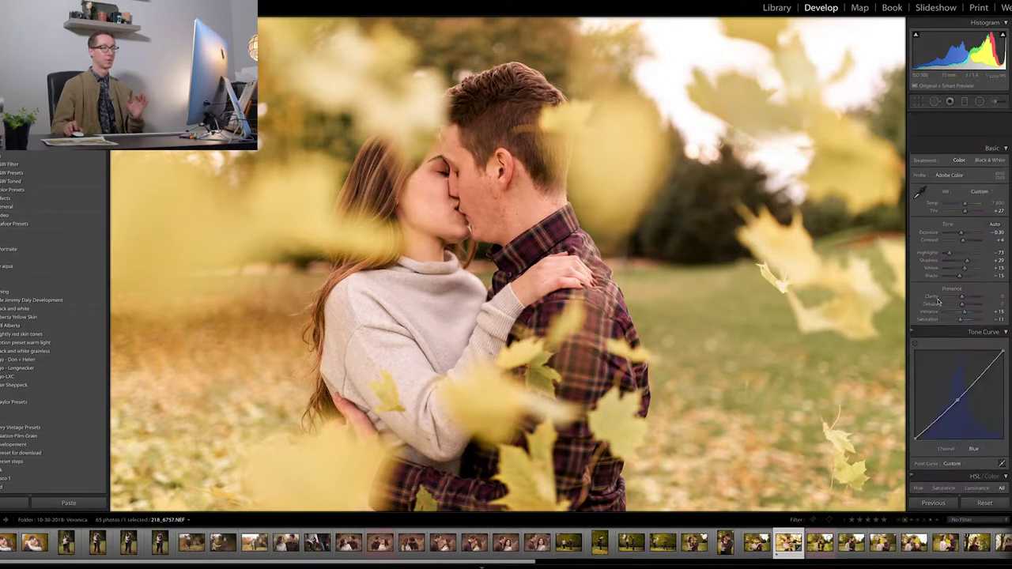
Step: Switch the tone curve from the blue channel to the RGB channel
click(976, 416)
click(972, 410)
click(970, 414)
click(969, 403)
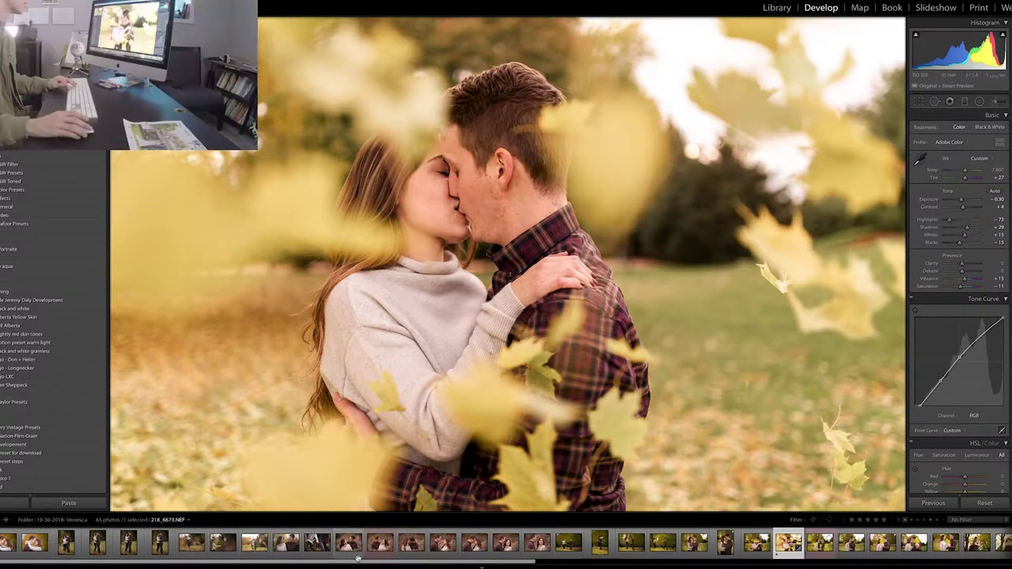
Step: Compare the edited photo 218_6757.NEF with the neighbouring unedited falling-leaves photo and return to the edited one
scroll(382, 543, down, 5)
scroll(382, 546, down, 2)
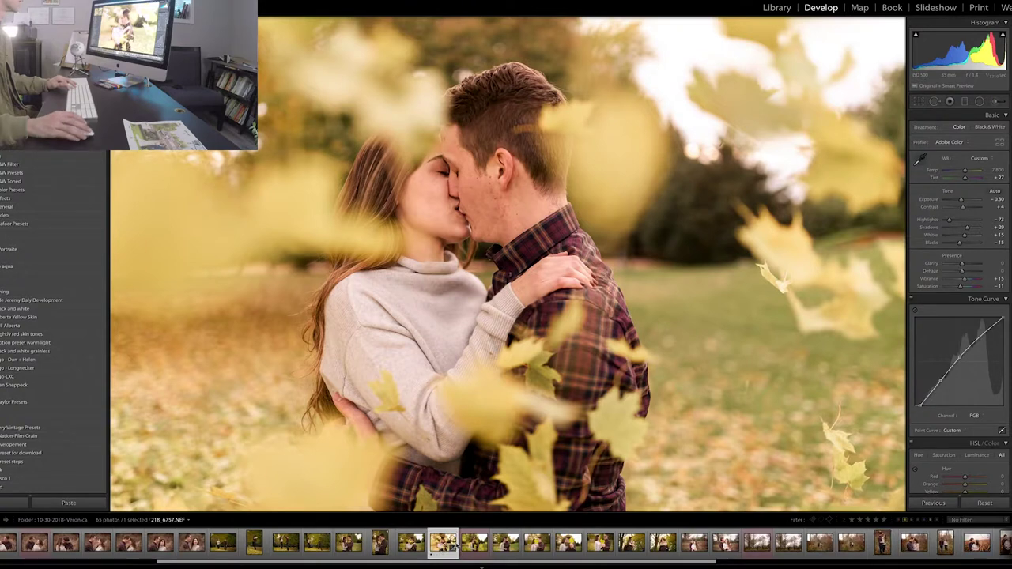
click(477, 543)
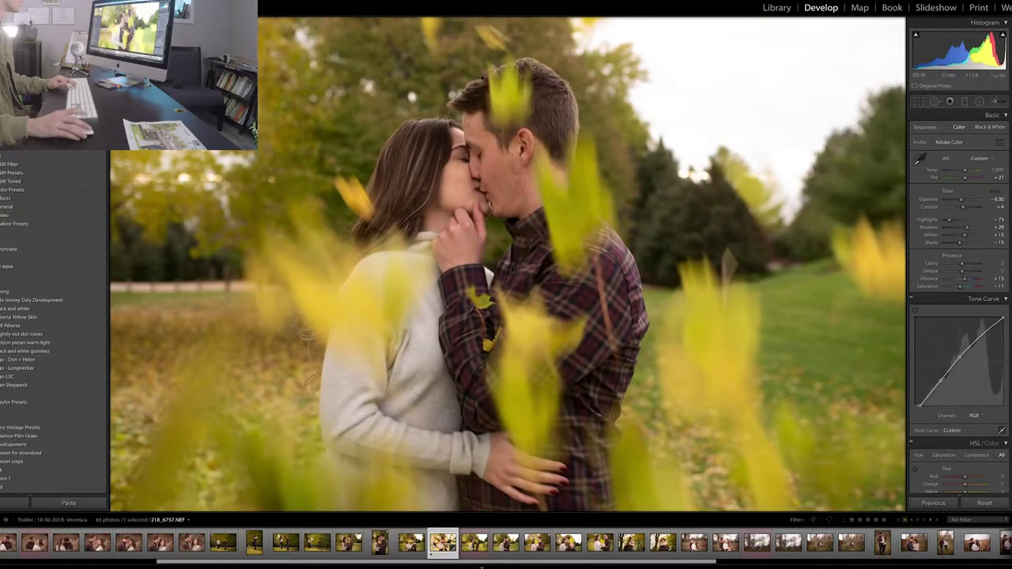
key(Right)
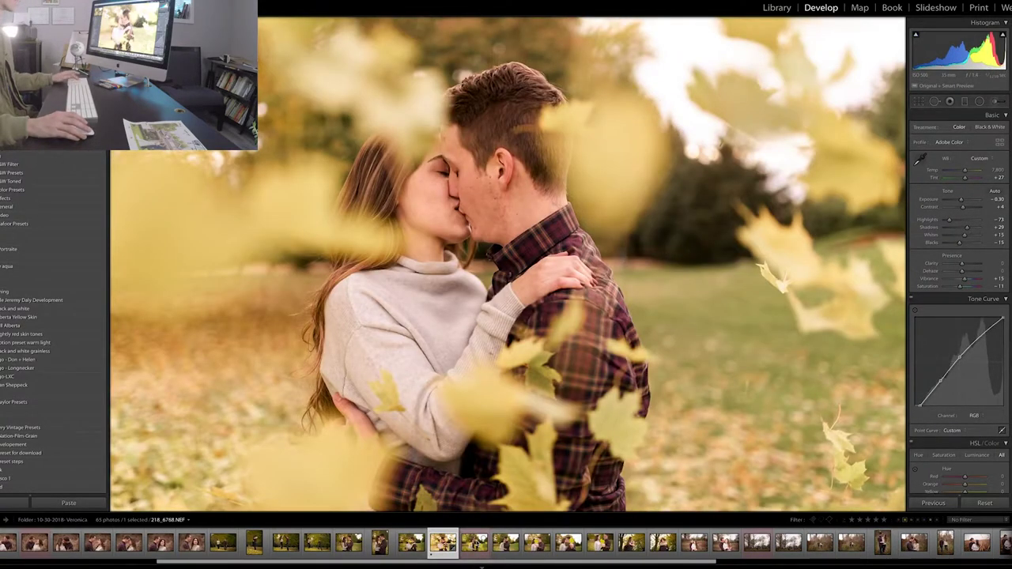
Step: Select every photo from the edited 218_6757.NEF through the last photo in the filmstrip
scroll(466, 543, down, 15)
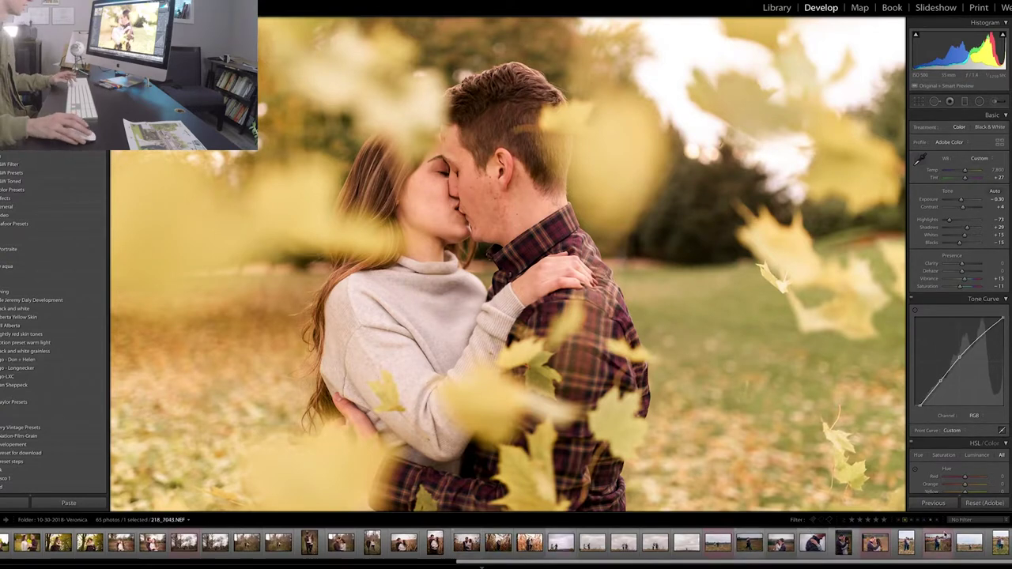
shift+click(998, 544)
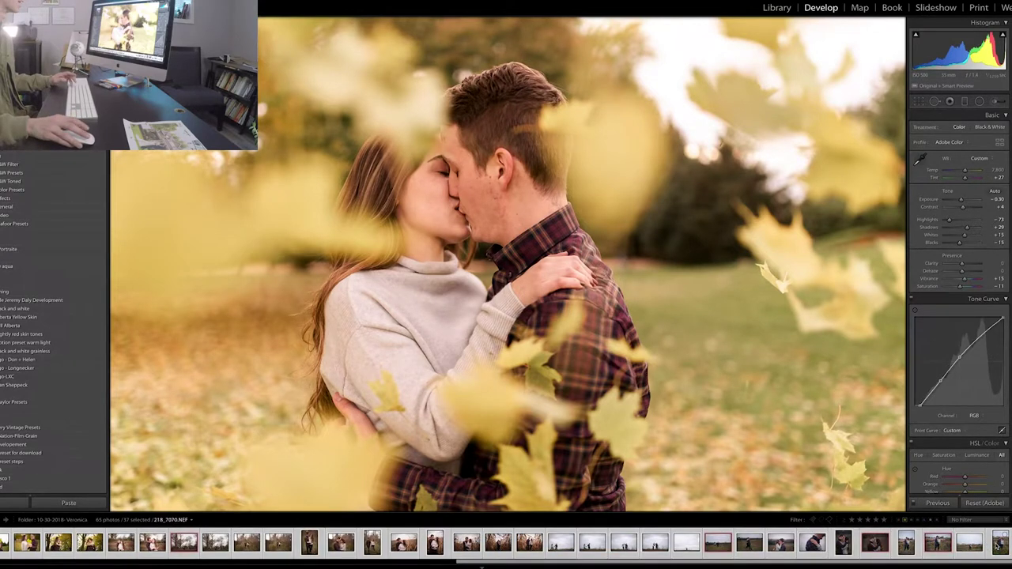
scroll(557, 544, up, 20)
scroll(558, 544, down, 20)
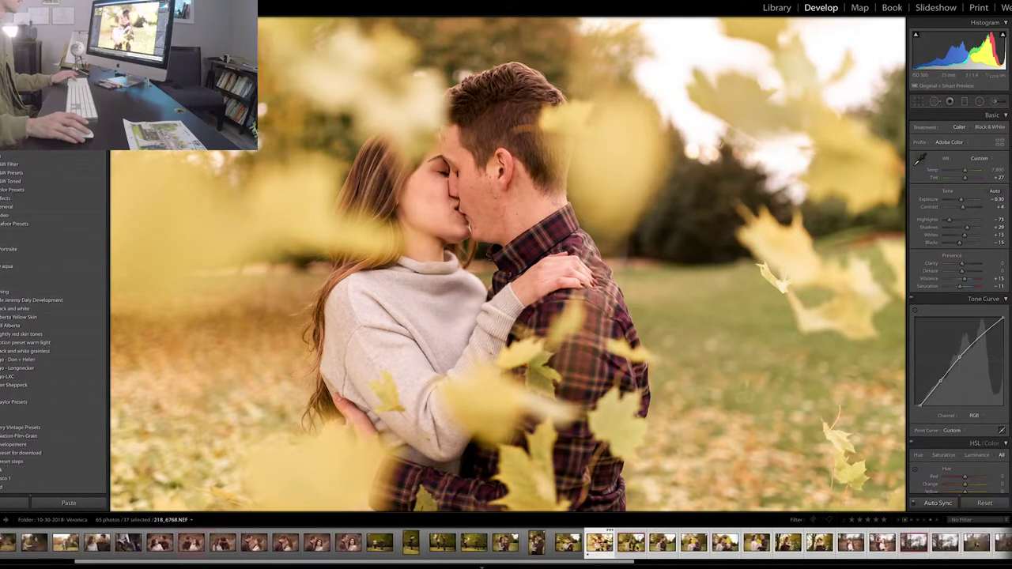
Step: Turn off Auto Sync and synchronize all available settings except exposure from the edited photo to the selected photos
click(939, 506)
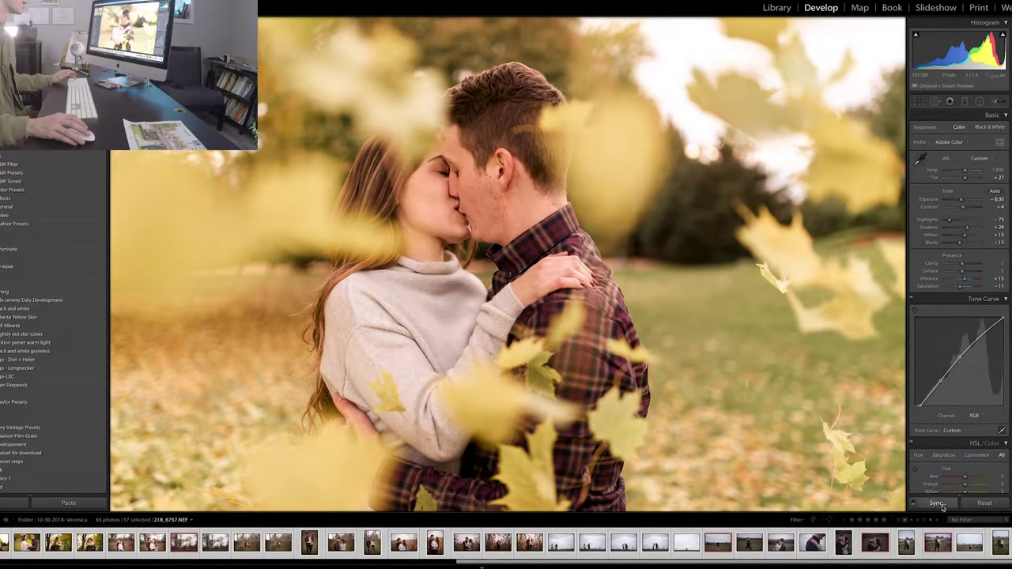
click(936, 504)
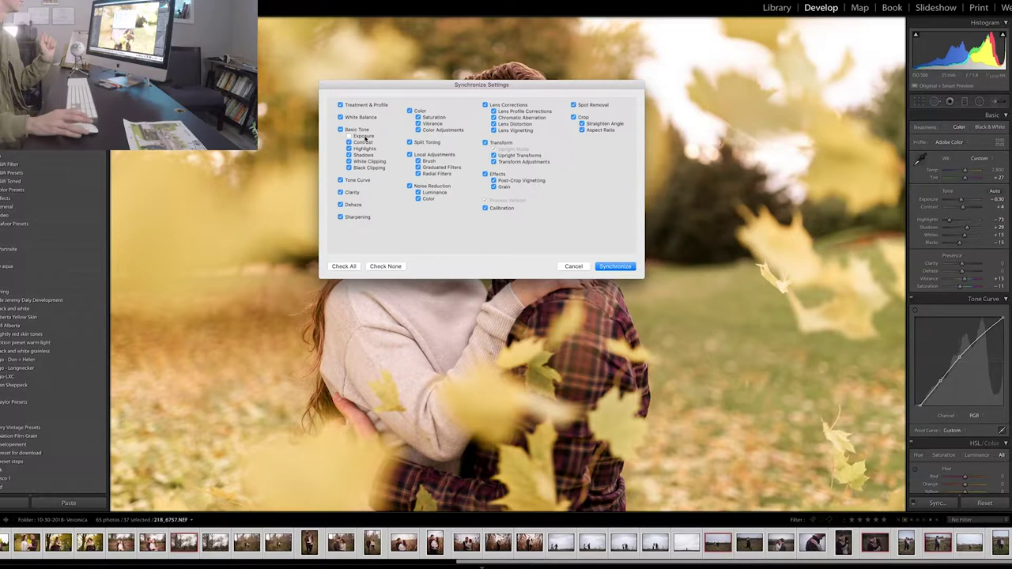
click(624, 267)
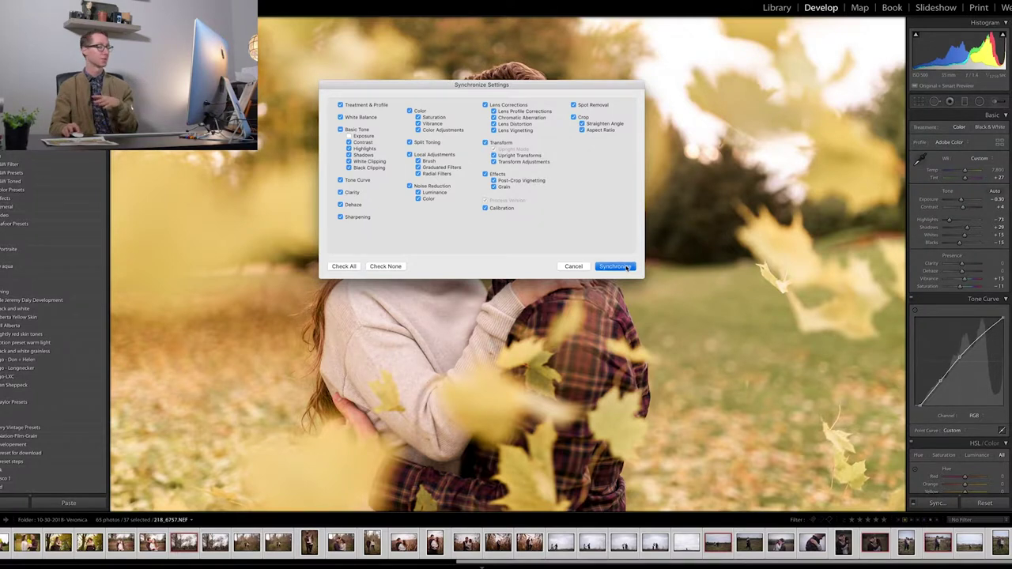
Step: Deselect the group and examine how the synced look suits the photos that follow 218_6757.NEF
scroll(626, 538, left, 5)
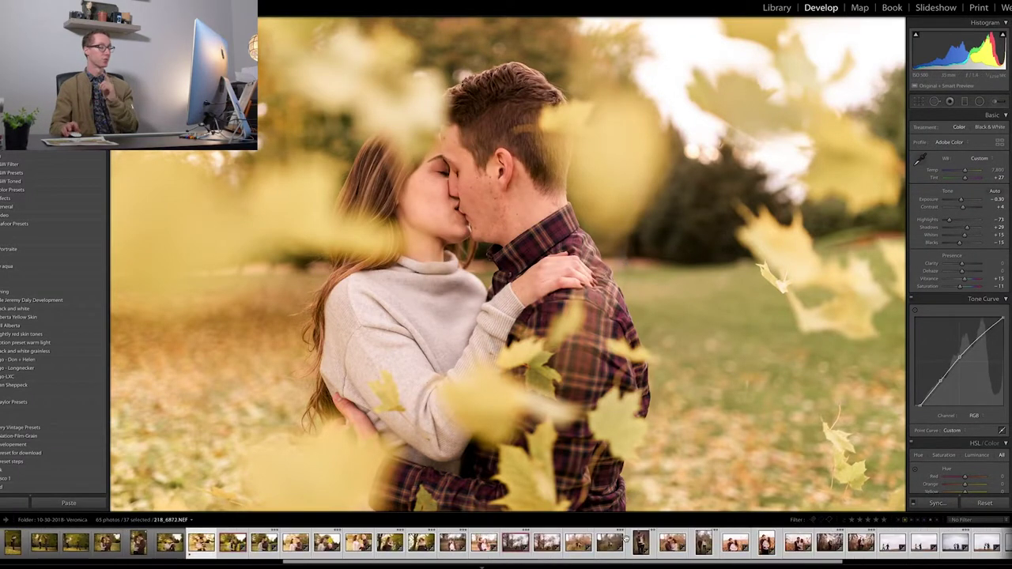
click(198, 546)
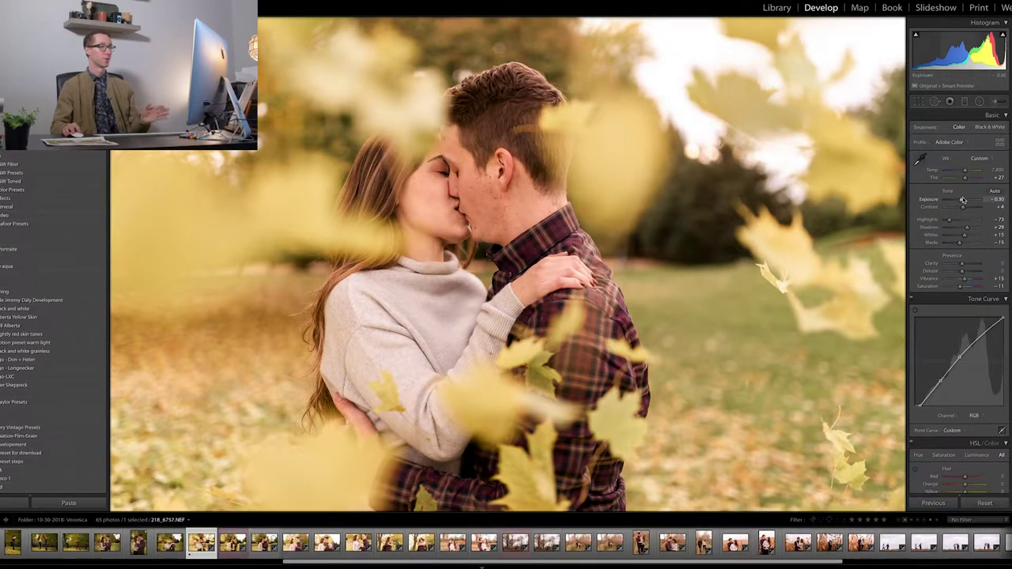
key(Right)
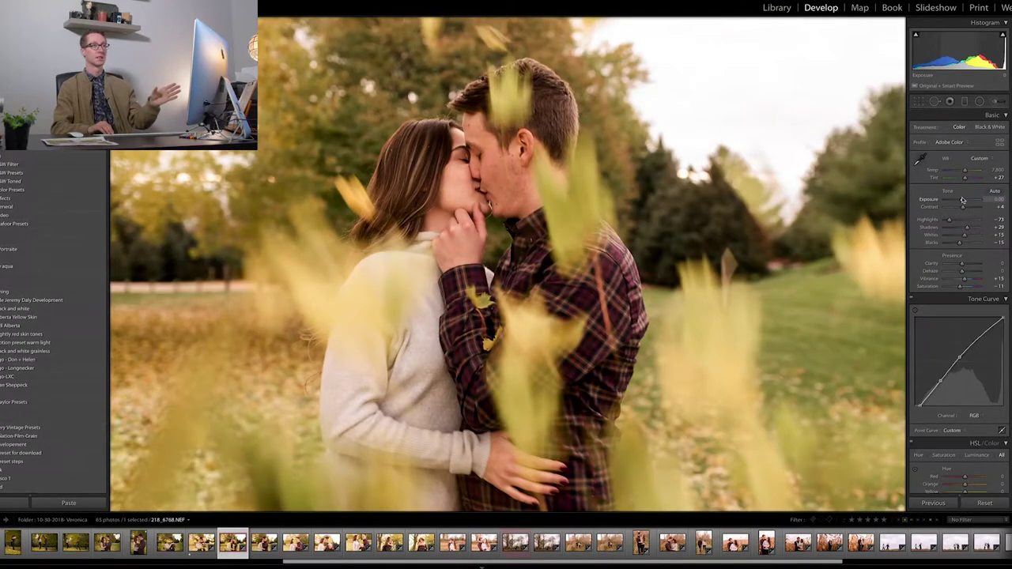
key(Right)
key(Right)
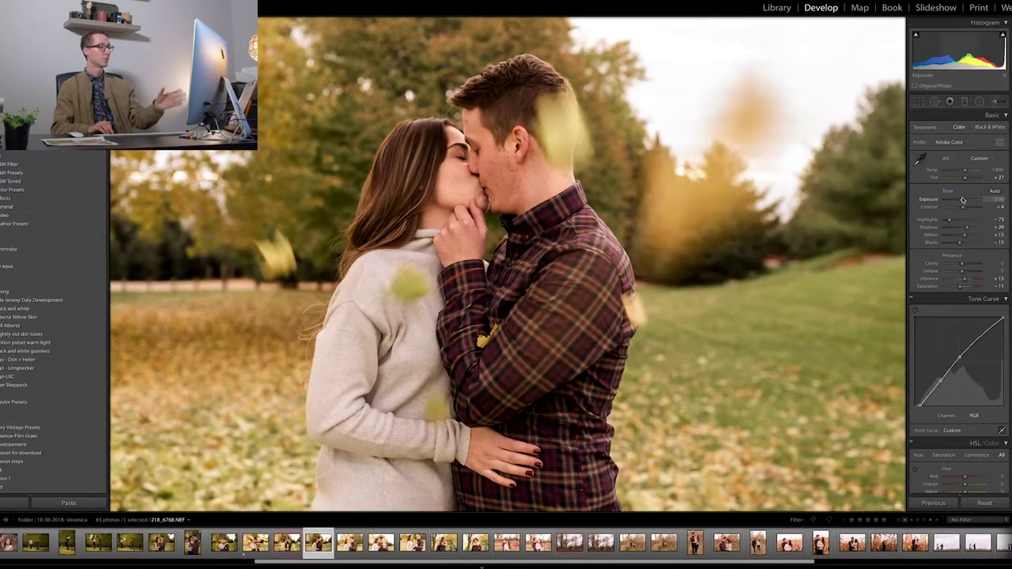
key(Right)
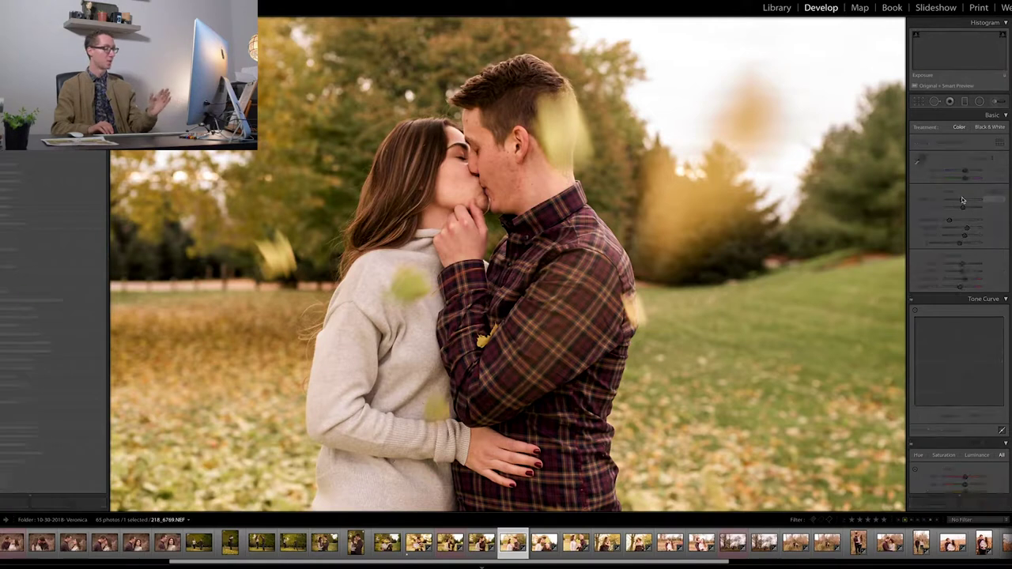
key(Right)
key(Right)
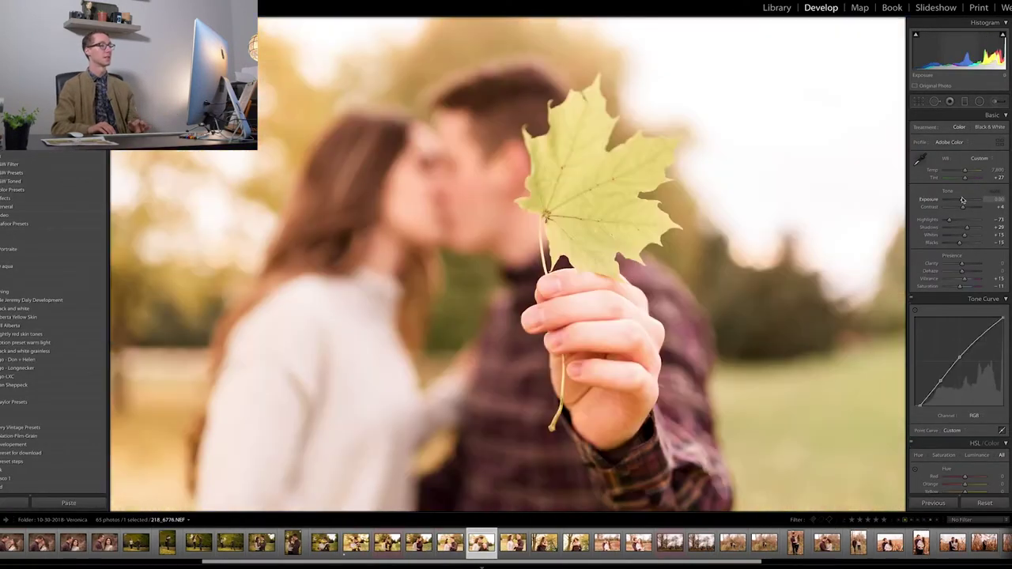
key(Left)
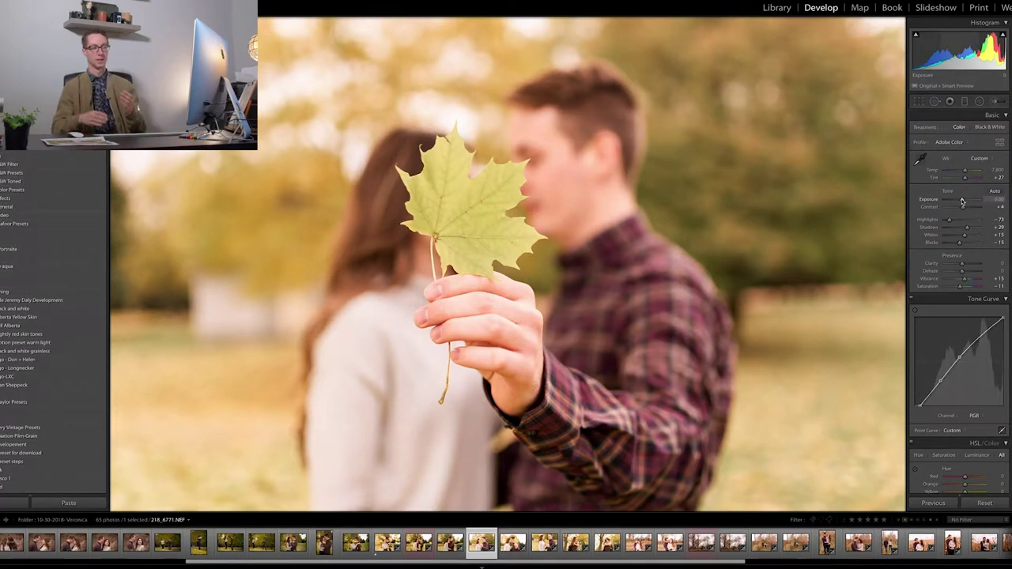
Step: Look at the unedited photos preceding 218_6757.NEF and return to the edited photo
click(387, 542)
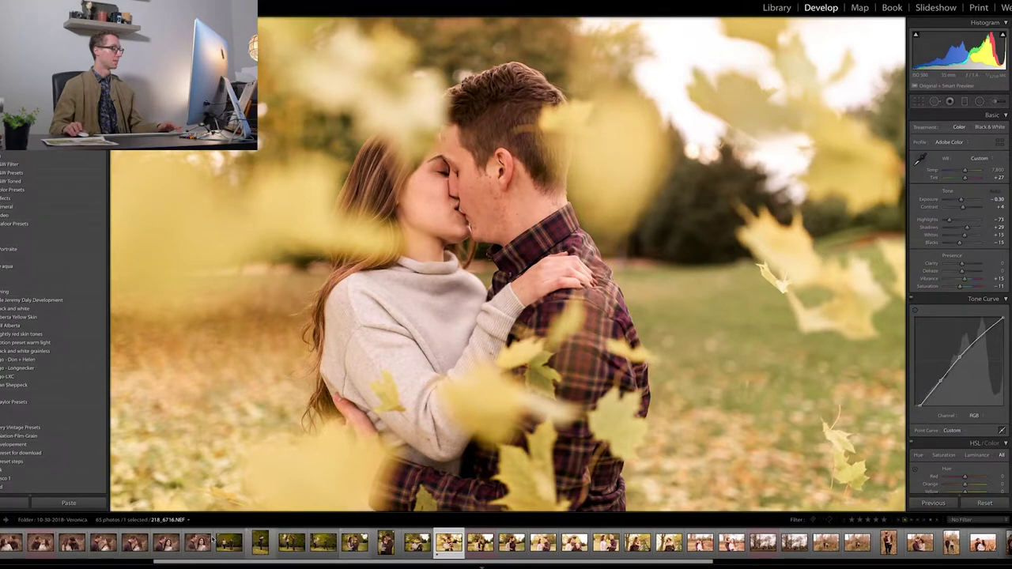
scroll(264, 548, left, 1)
click(364, 543)
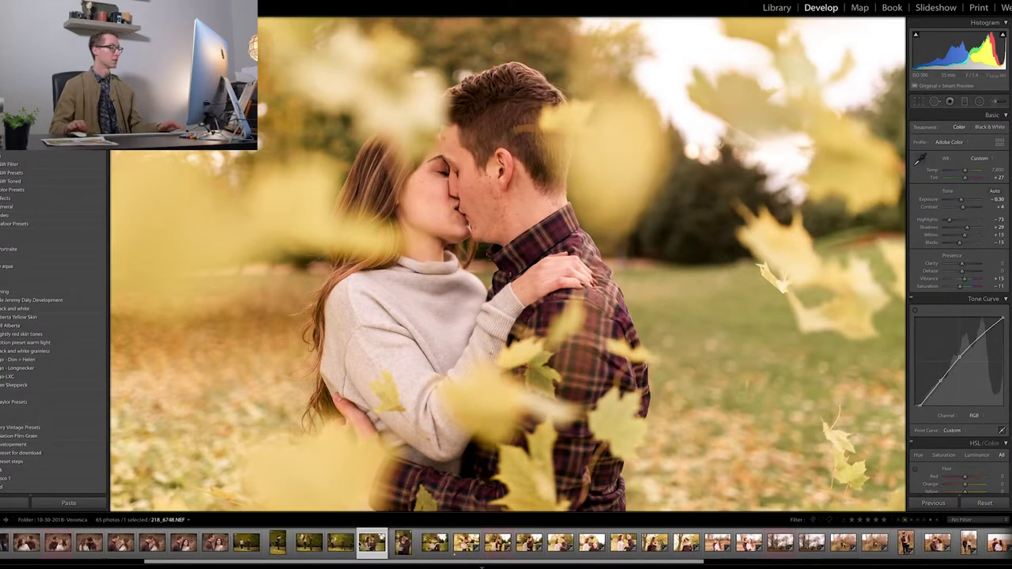
scroll(358, 544, left, 2)
key(Left)
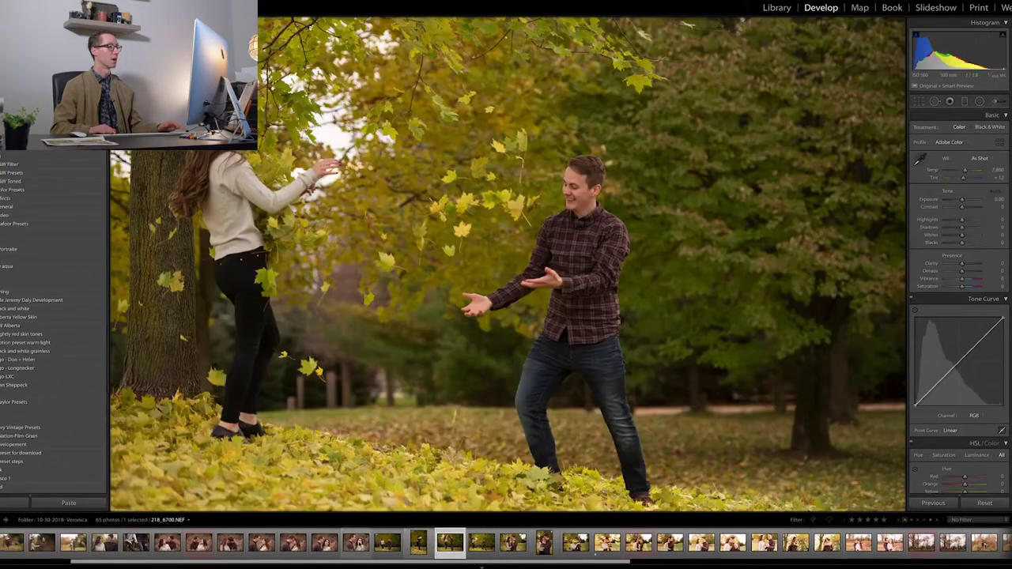
click(637, 543)
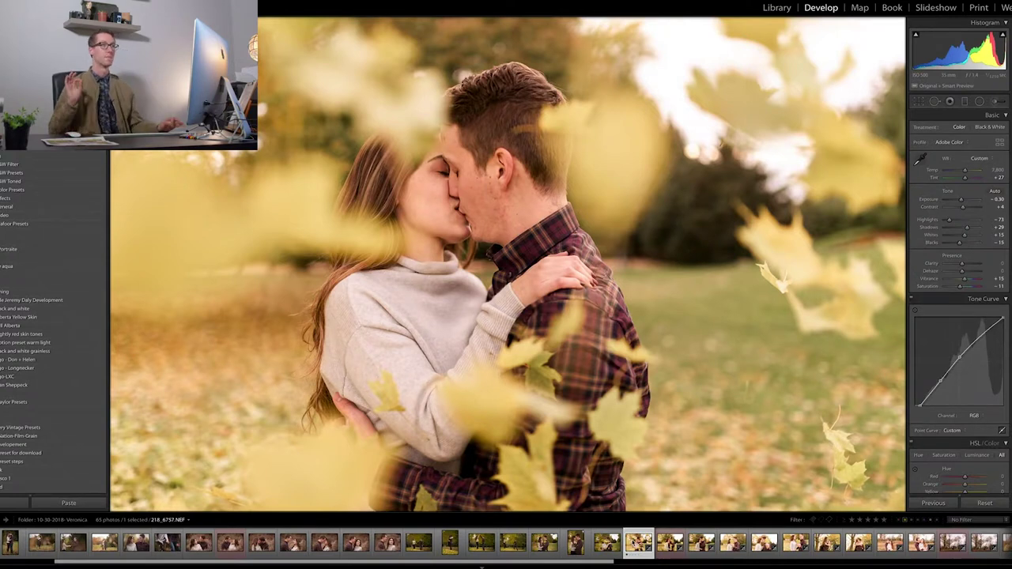
Step: Select all photos from 218_6757.NEF back to the first one and synchronize the edit to them with exposure excluded
scroll(638, 542, up, 3)
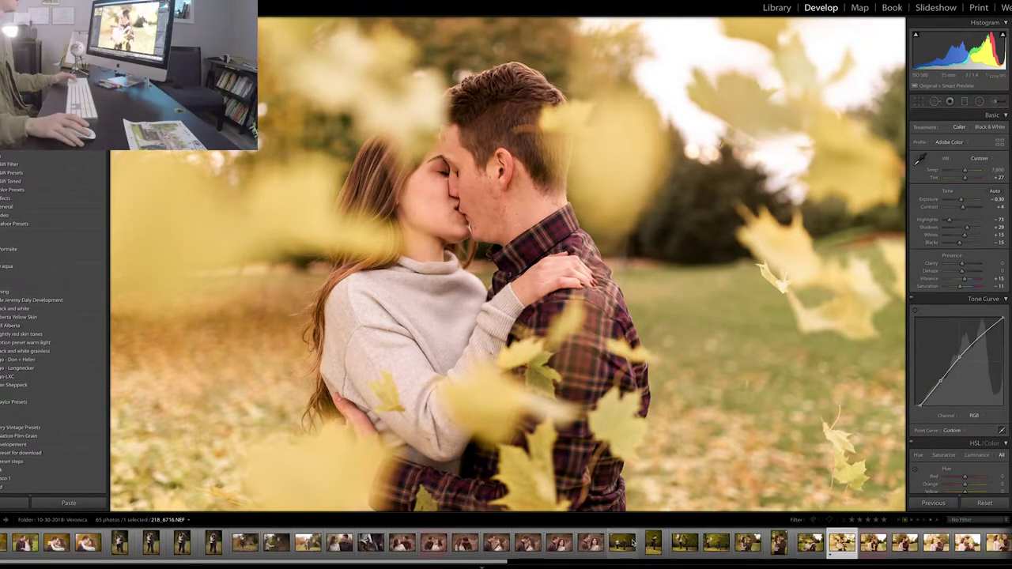
key(shift)
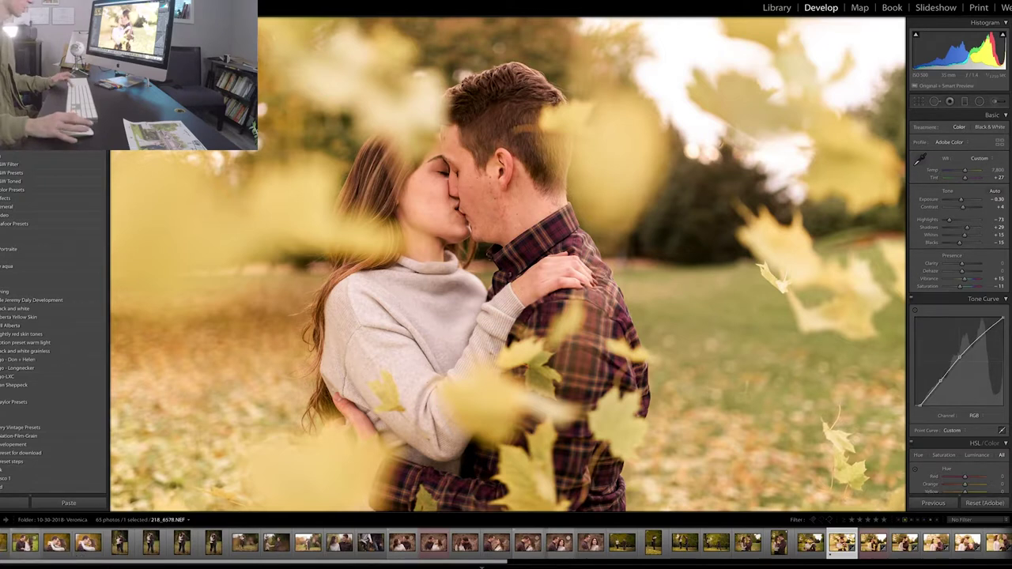
shift+click(4, 542)
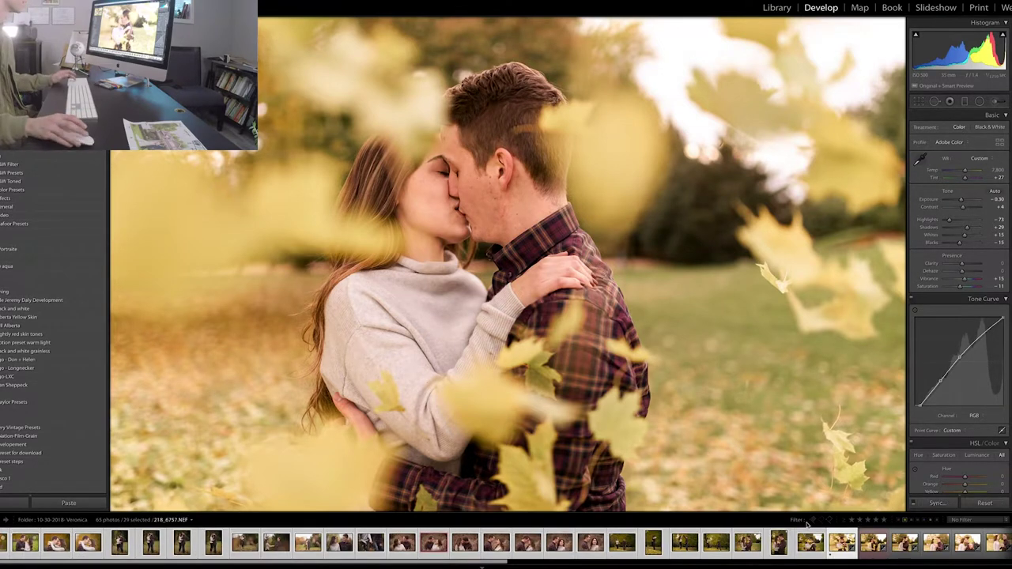
click(937, 503)
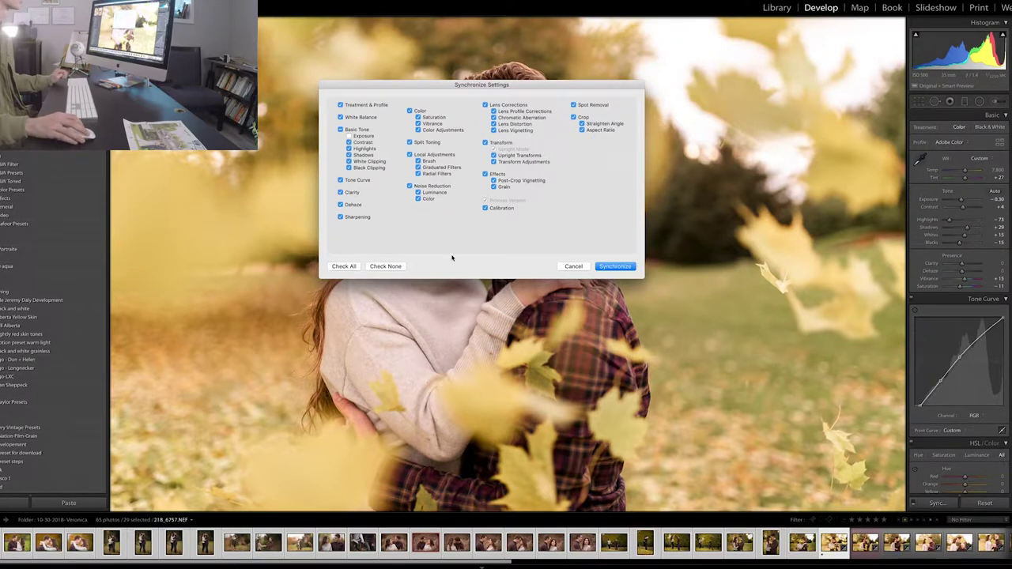
click(624, 267)
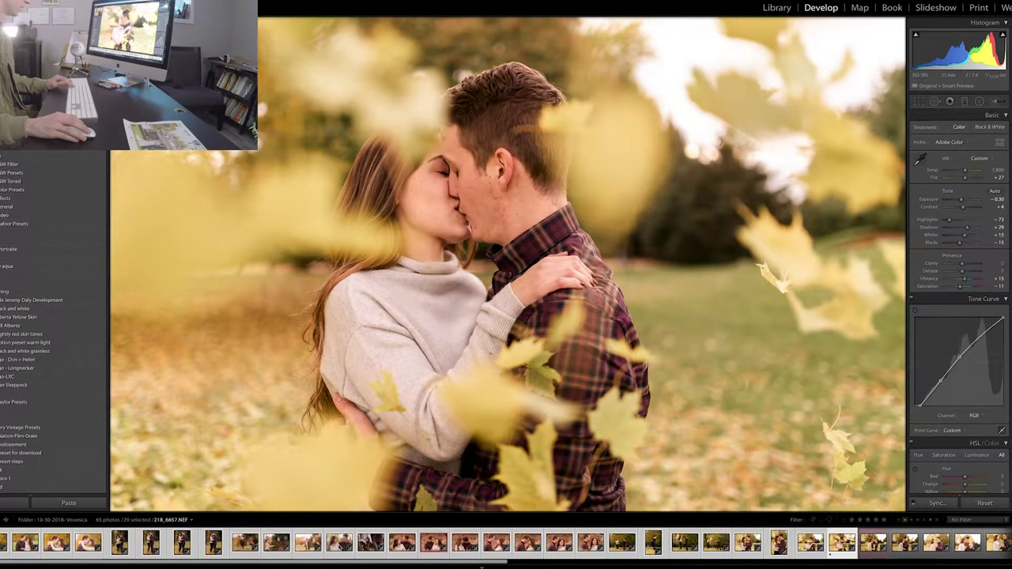
Step: Open the synced full-length photo of the couple standing in green plants and lower its exposure to -0.90
shift+click(340, 543)
click(653, 542)
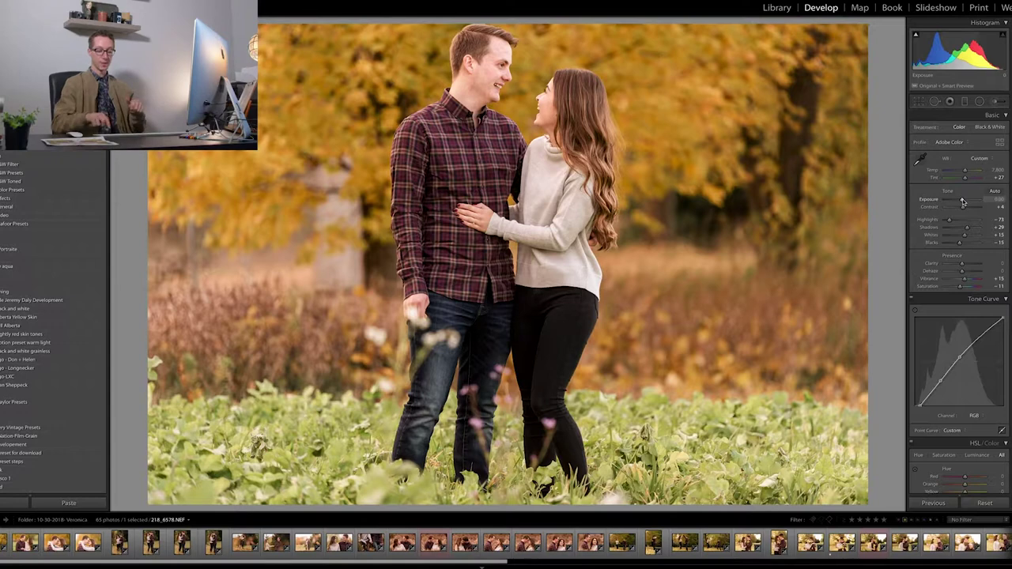
key(Down)
key(Down)
key(Down)
key(Down)
key(Down)
key(Down)
key(Down)
key(Down)
key(Down)
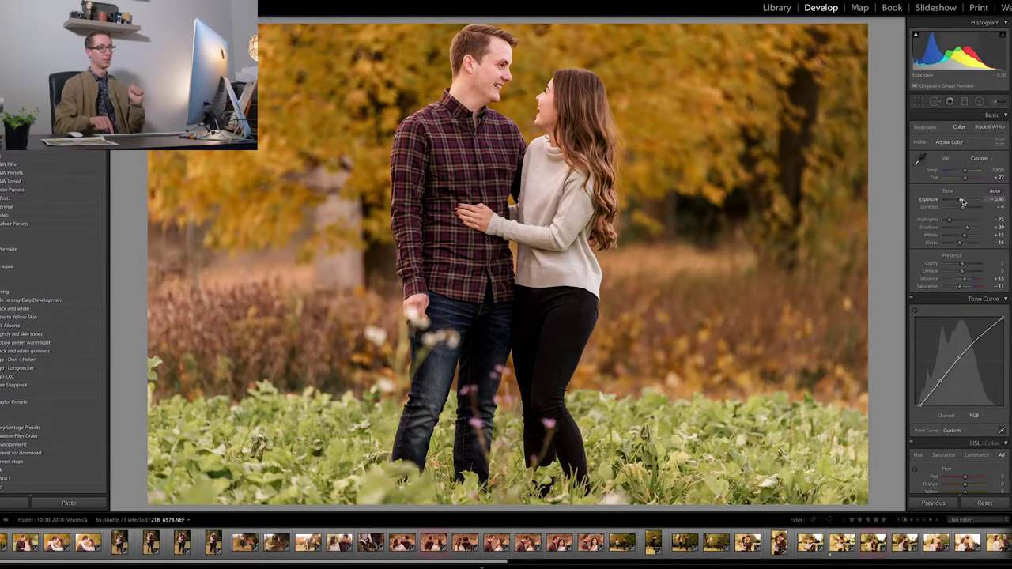
scroll(962, 202, down, 2)
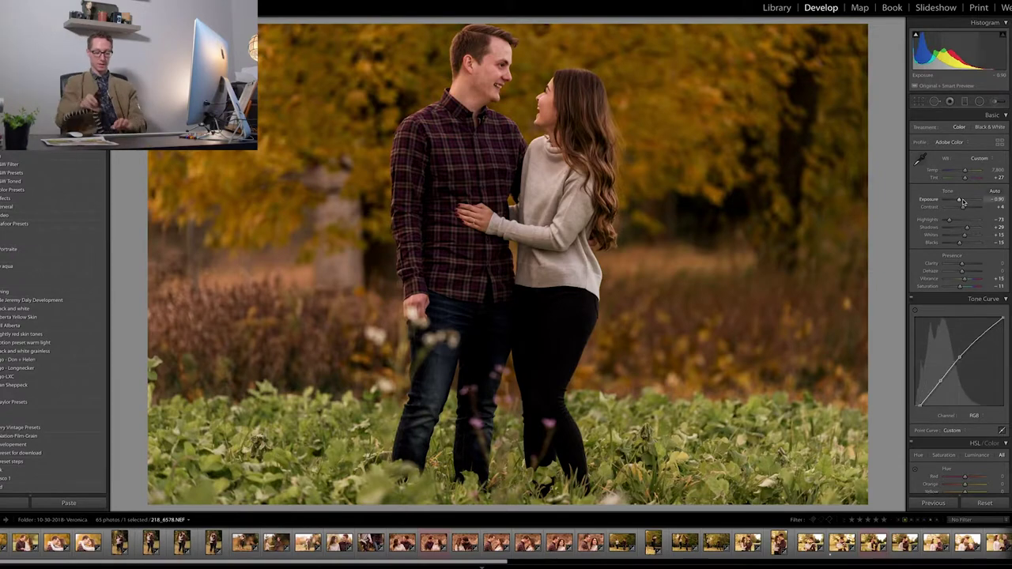
Step: Try several darker and brighter exposures on 218_6578.NEF, including -1.30 and -1.10
key(Down)
key(Down)
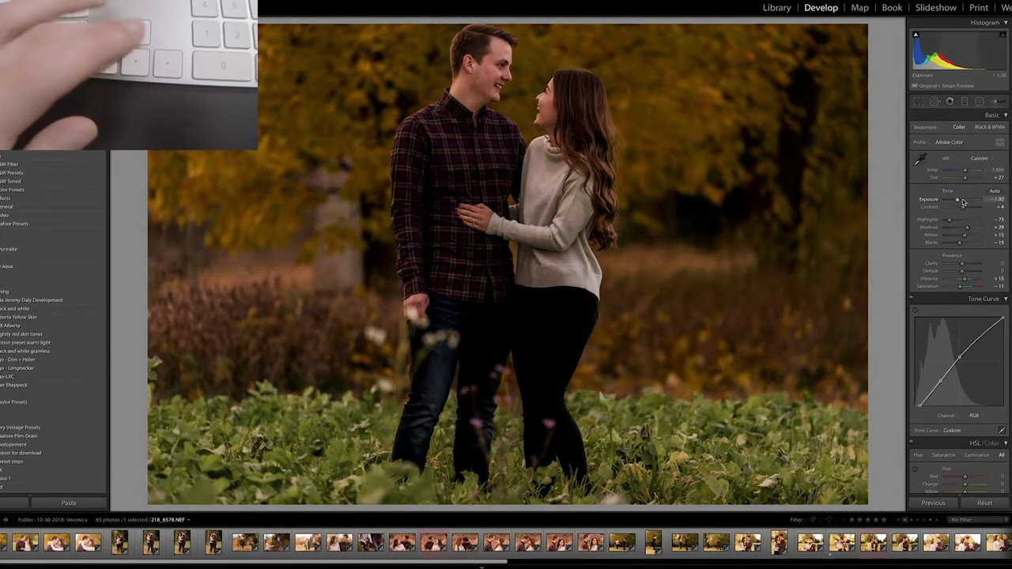
key(Up)
key(Up)
key(Up)
key(Up)
key(Up)
key(Up)
key(Up)
key(Up)
key(Up)
key(Up)
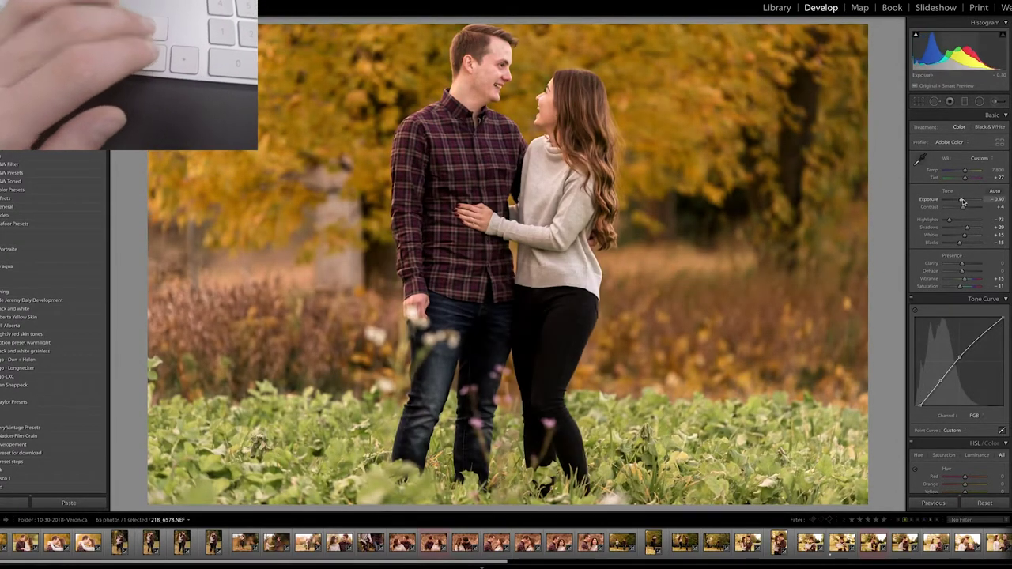
key(Down)
key(Down)
key(Down)
key(Down)
key(Down)
key(Down)
key(Down)
key(Down)
key(Down)
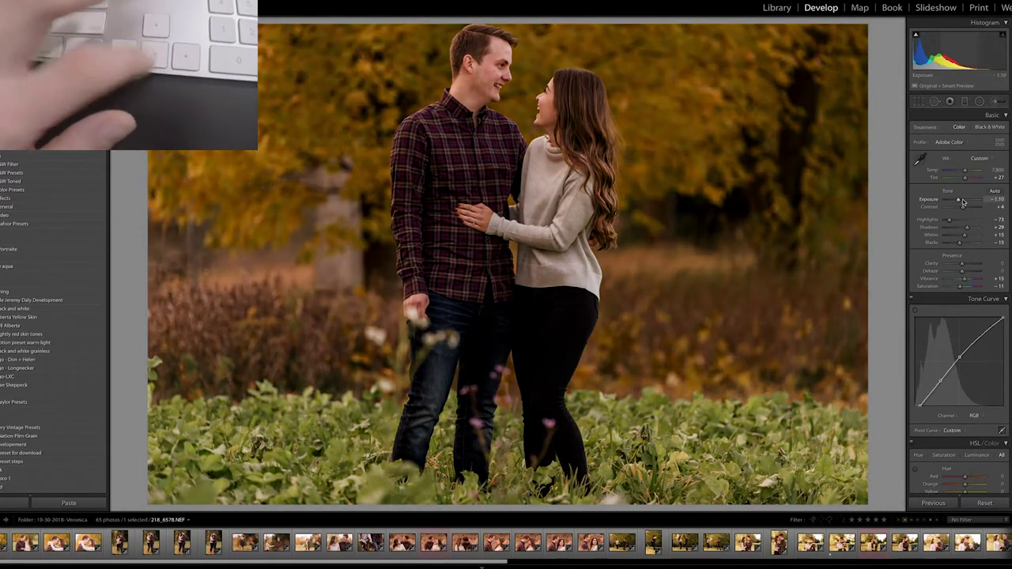
Step: Fine-tune the exposure of the full-length couple photo 218_6578.NEF to -0.40
key(Up)
key(Up)
key(Up)
key(Up)
key(Up)
key(Up)
key(Up)
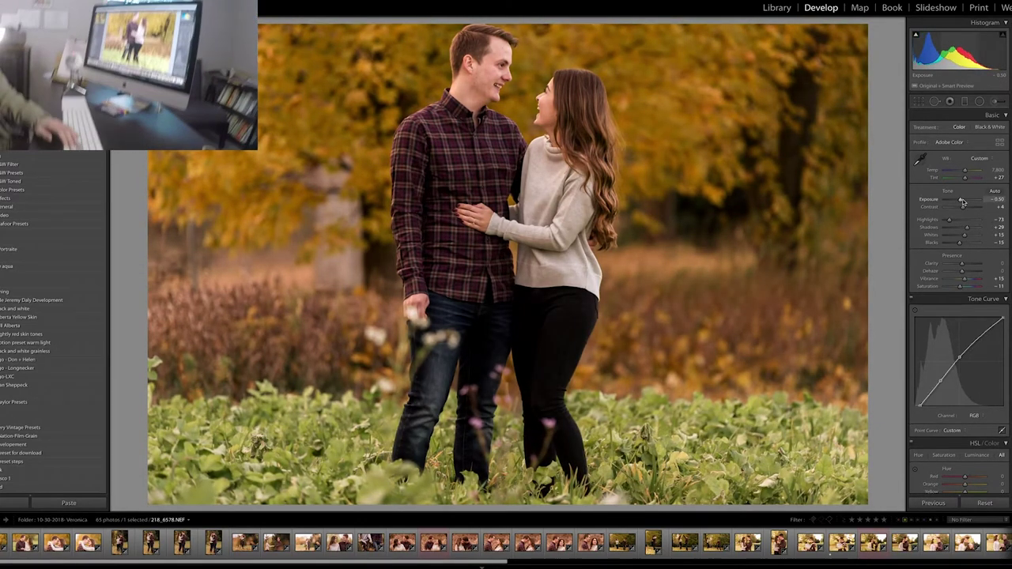
key(Down)
key(Down)
key(Down)
key(Up)
key(Up)
key(Up)
key(Down)
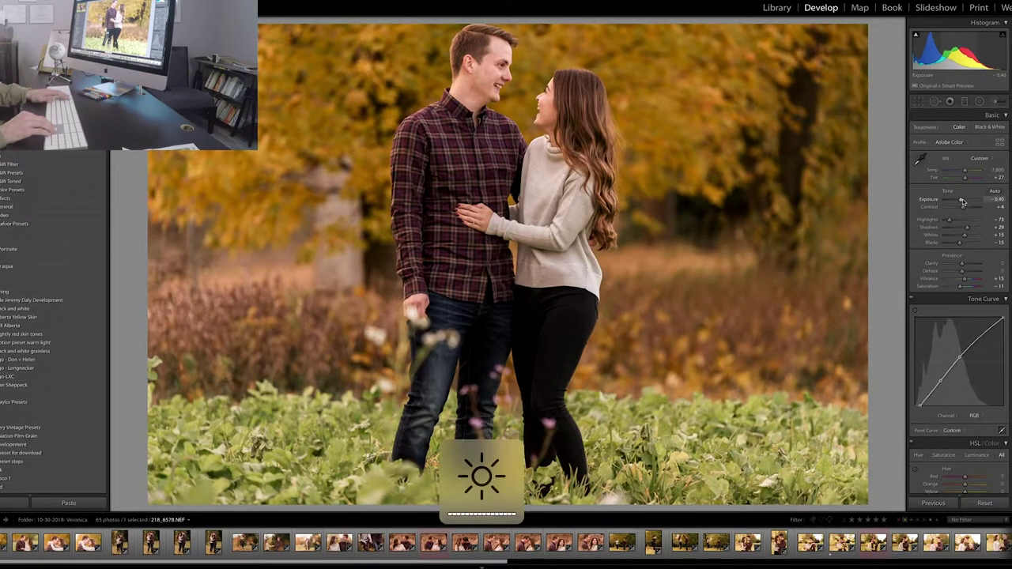
Step: Lower the exposure of 218_6587.NEF to -0.79 and of 218_6597.NEF to -0.66
key(Right)
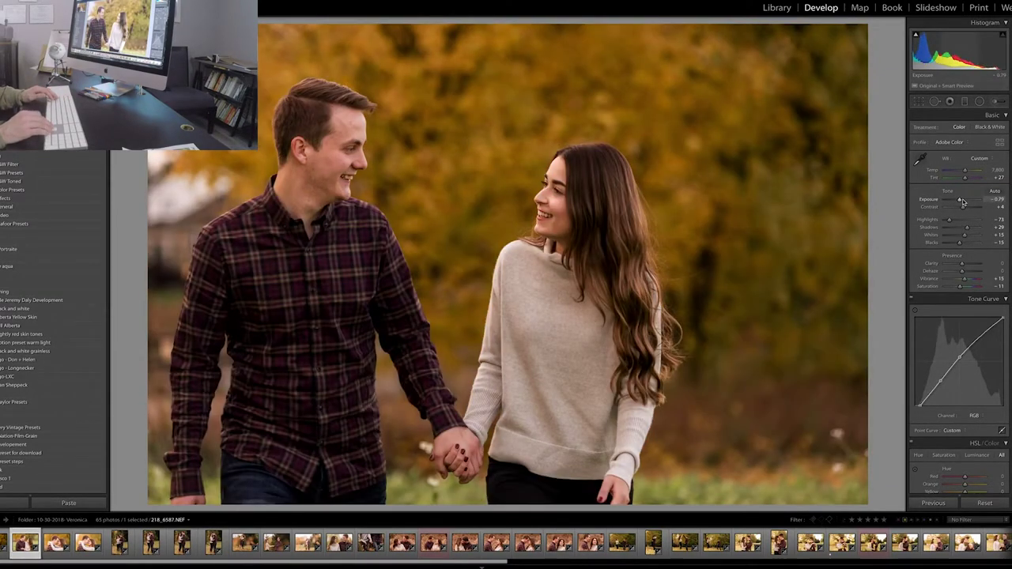
key(Right)
key(shift+Down)
key(shift+Down)
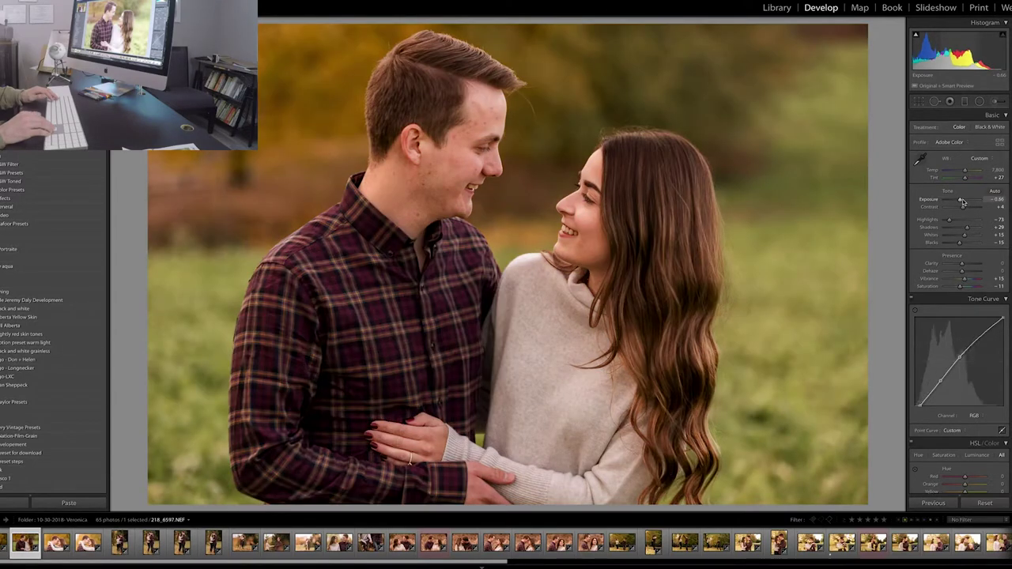
Step: Lower the exposure of the two forehead-to-forehead embrace photos, 218_6601.NEF and 218_6604.NEF, to -0.99
key(Right)
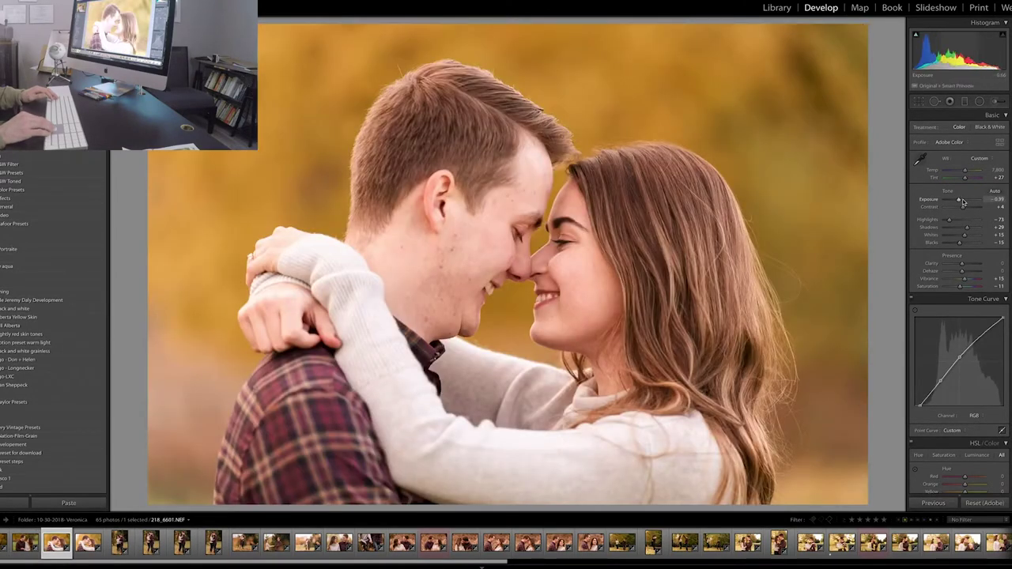
shift+double_click(963, 202)
key(Right)
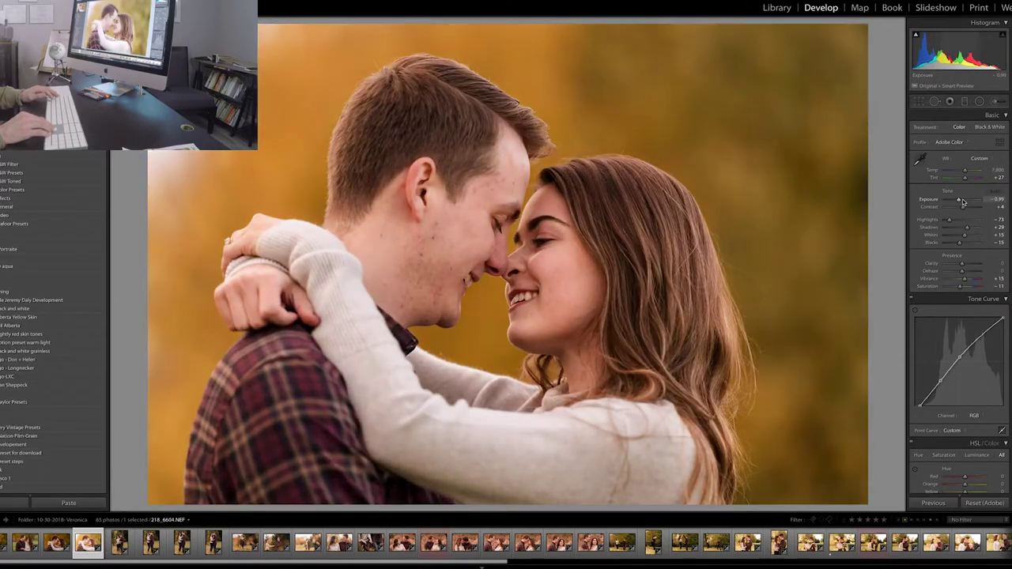
shift+double_click(962, 202)
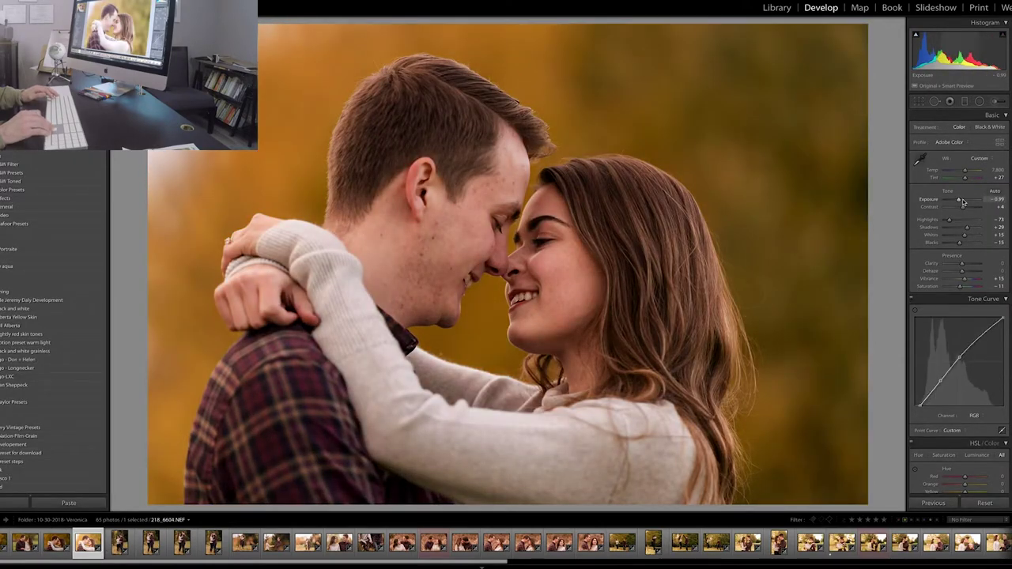
Step: Set the exposure of 218_6624.NEF to -0.20 and of the lifting-hug photo 218_6637.NEF to -0.66
key(Right)
shift+double_click(963, 202)
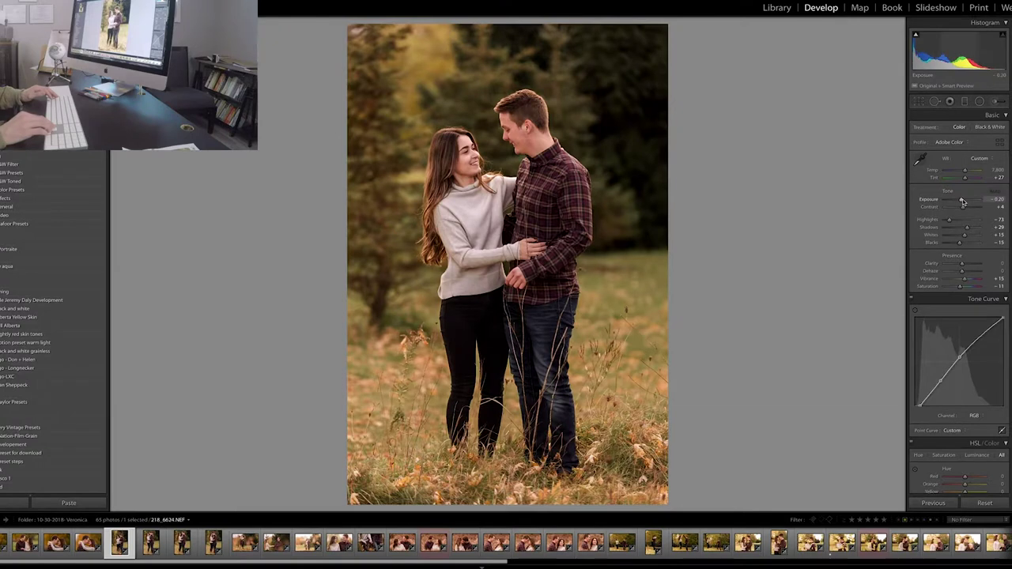
key(Right)
key(Right)
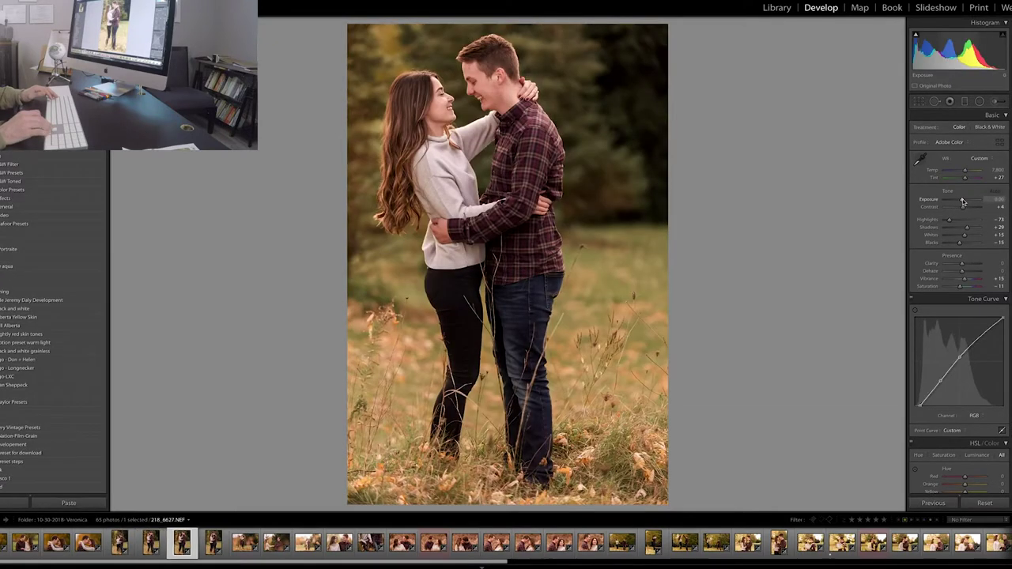
key(Right)
key(Right)
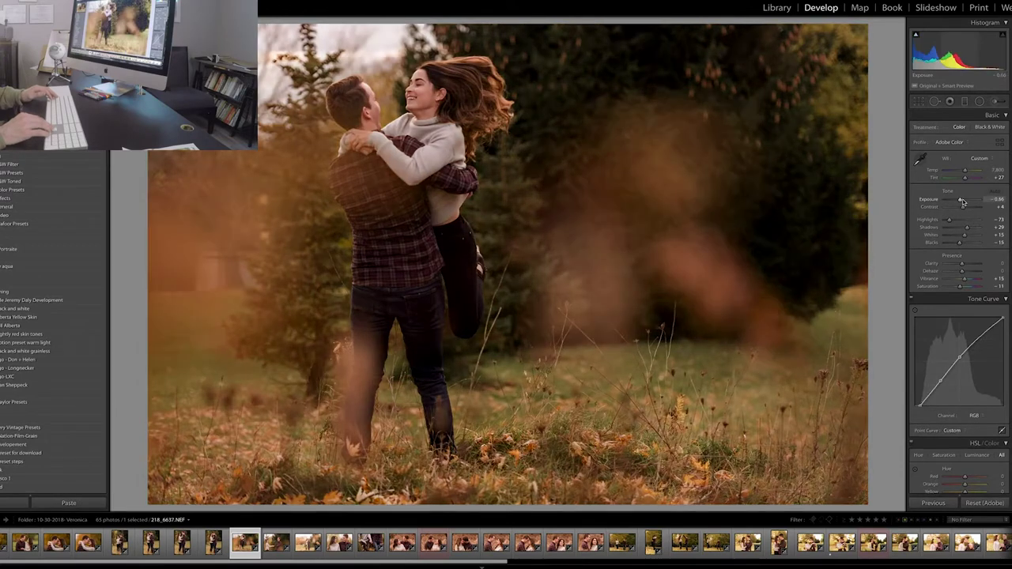
Step: Go through the photos from 218_6641.NEF to the holding-hands close-up 218_6662.NEF and check their brightness
key(Right)
key(Right)
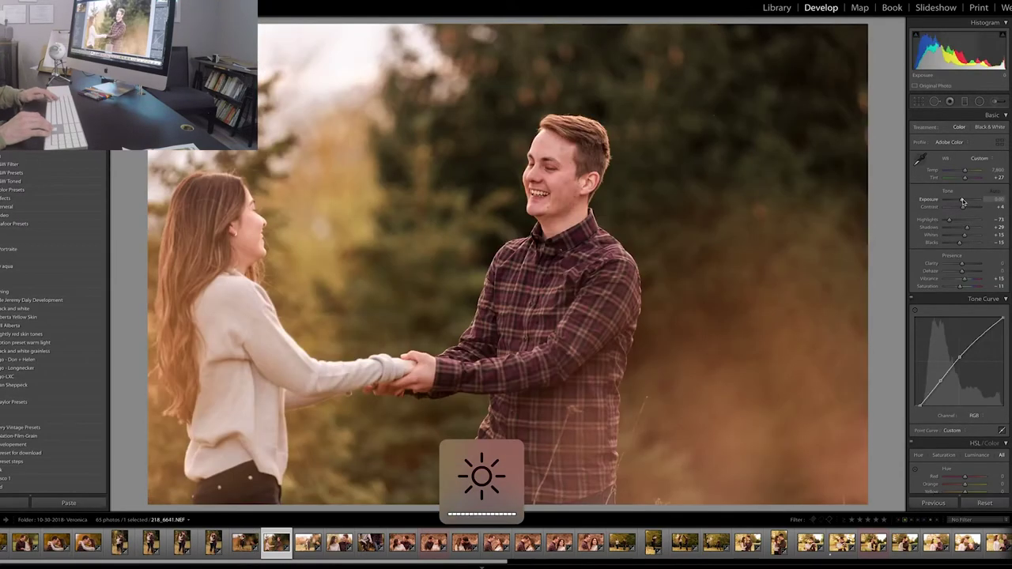
key(Right)
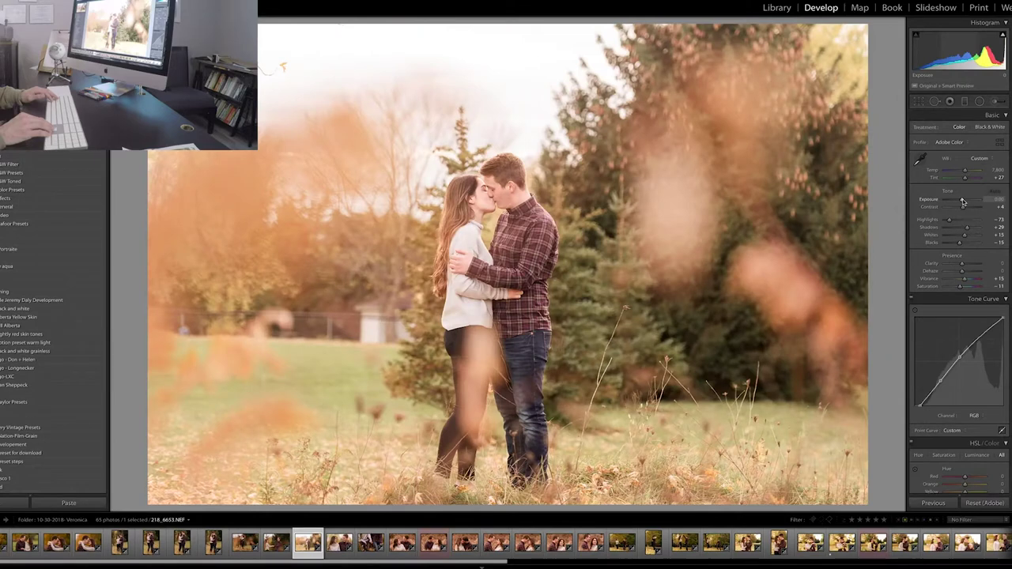
key(Right)
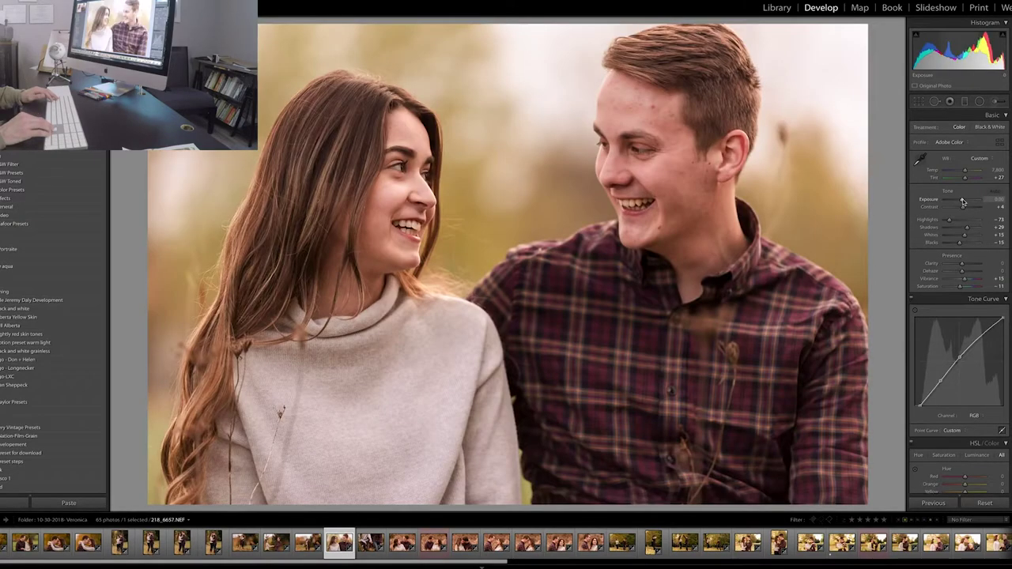
key(Right)
key(Right)
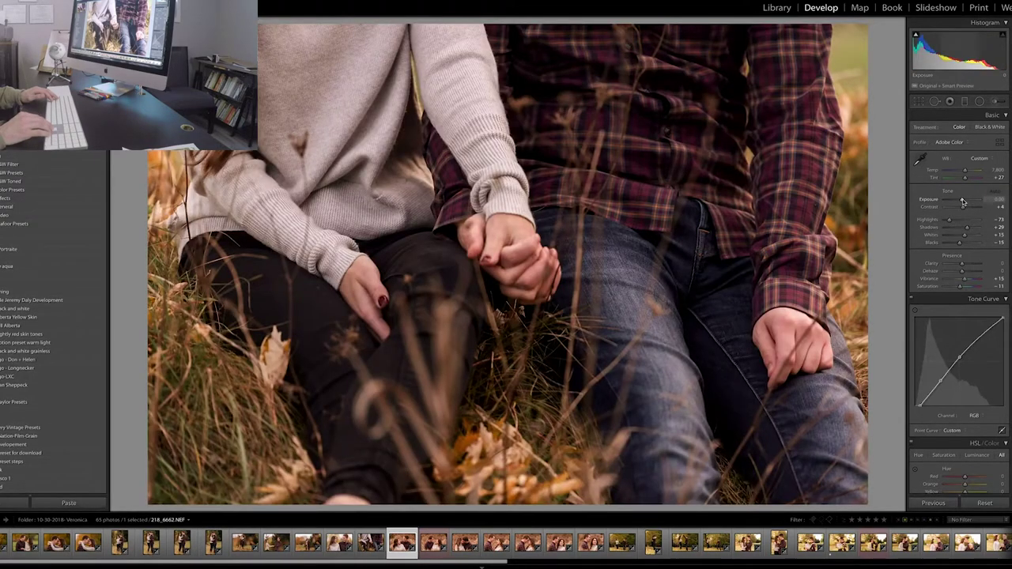
Step: Try an exposure of -0.66 on 218_6669.NEF and compare it with the next photo, 218_6673.NEF
key(Right)
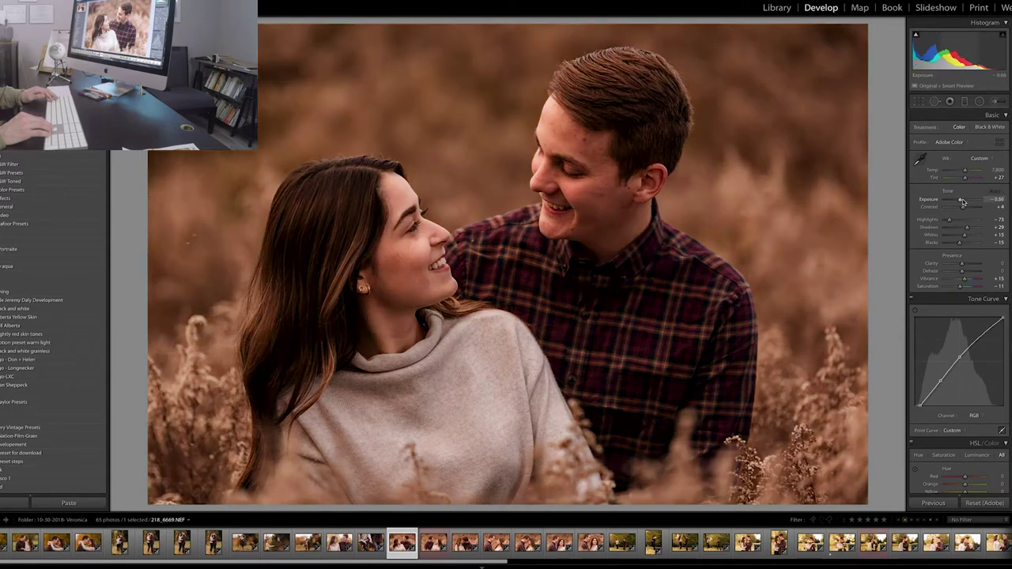
key(Right)
key(Right)
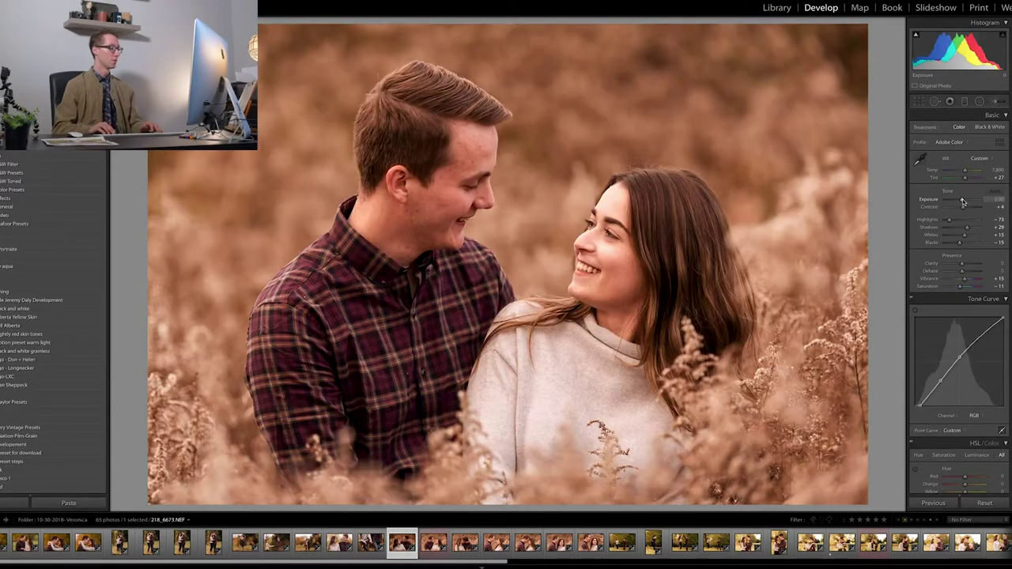
Step: Select the seven tall-grass photos from 218_6669.NEF to 218_6700.NEF and turn on Auto Sync
key(shift+Right)
key(shift+Right)
key(shift+Right)
key(shift+Right)
key(shift+Right)
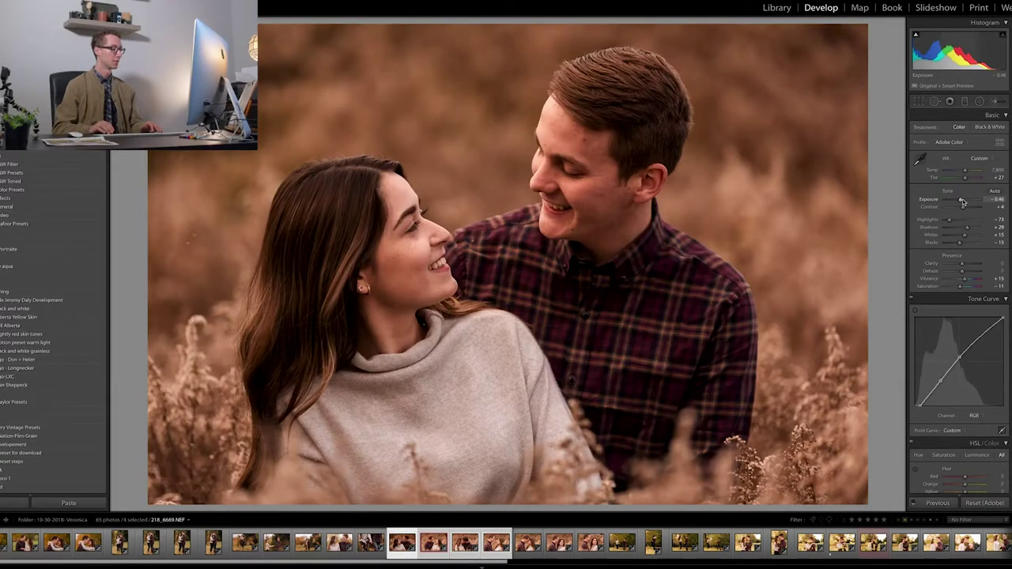
key(shift+Right)
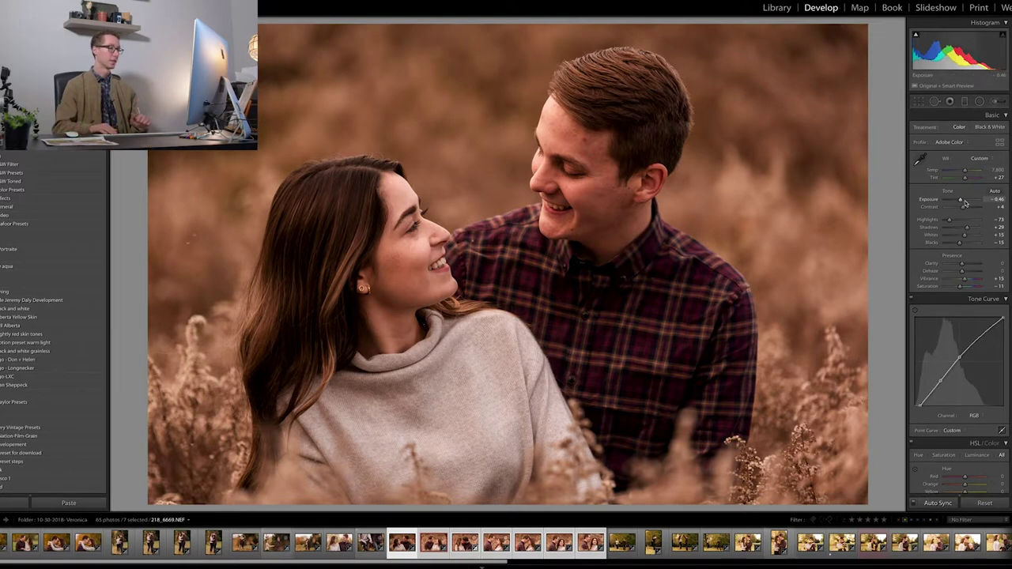
Step: Set the exposure of all seven selected tall-grass photos together to -0.16
key(Up)
key(Up)
key(Up)
key(Up)
key(Up)
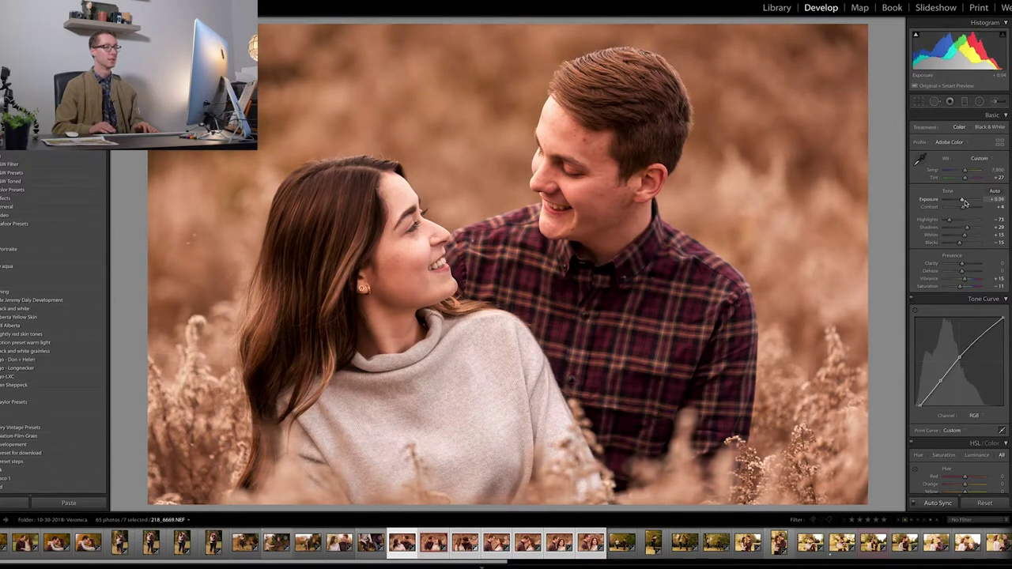
drag(964, 203, 964, 203)
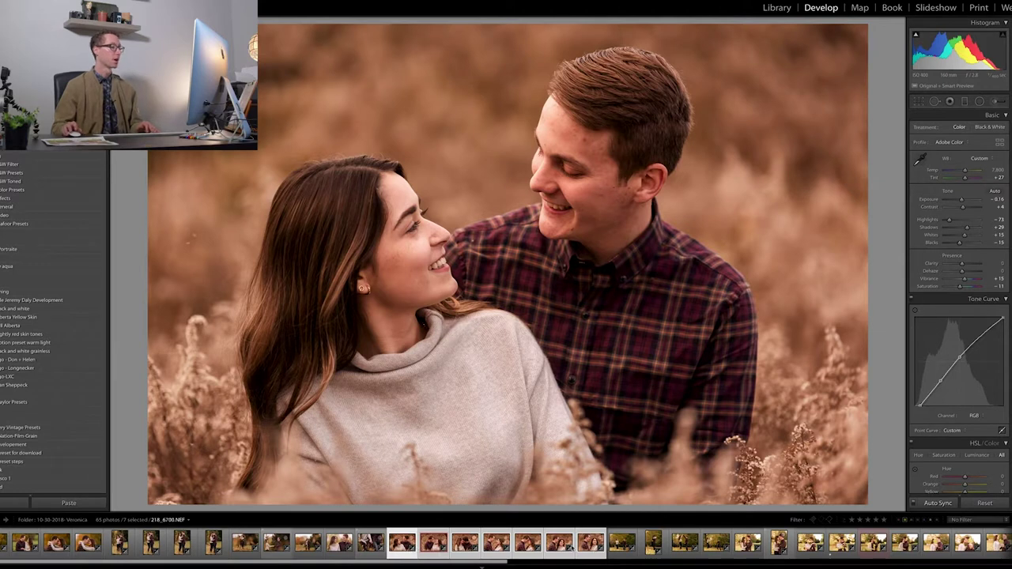
Step: Deselect the group, check the tall-grass photos one by one, and lower the exposure of 218_6700.NEF to -0.36
click(402, 546)
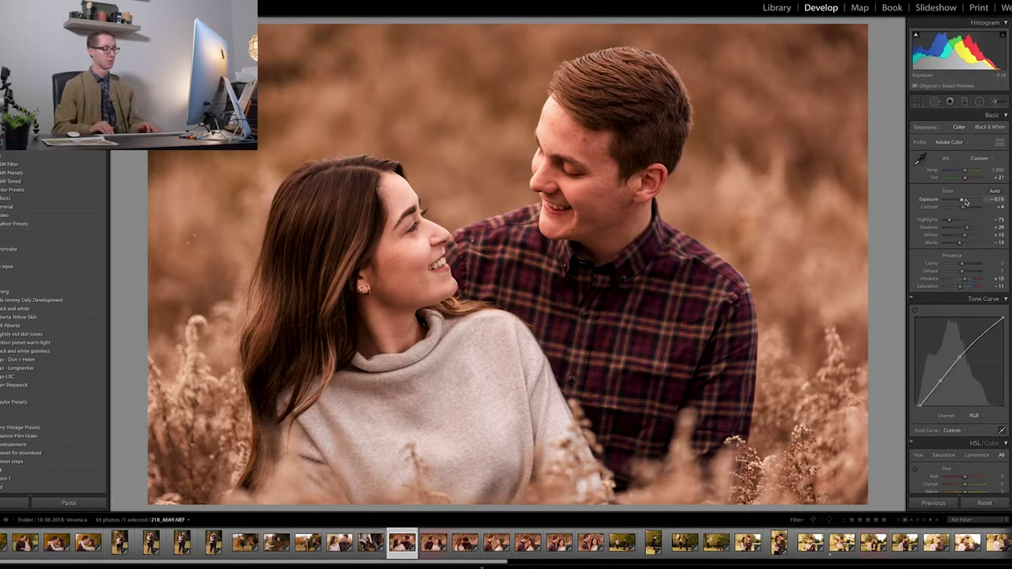
key(Right)
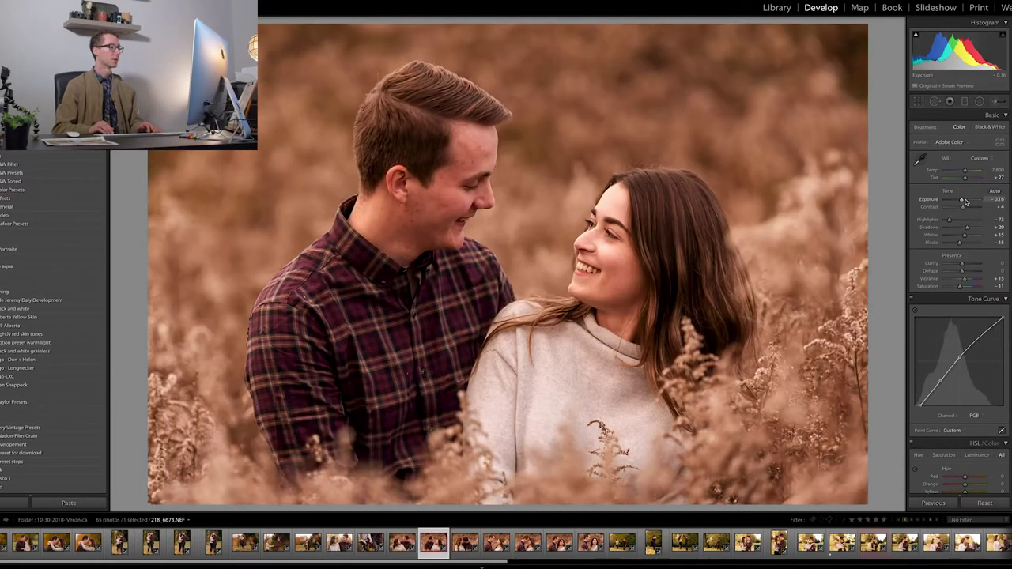
key(Right)
key(Right)
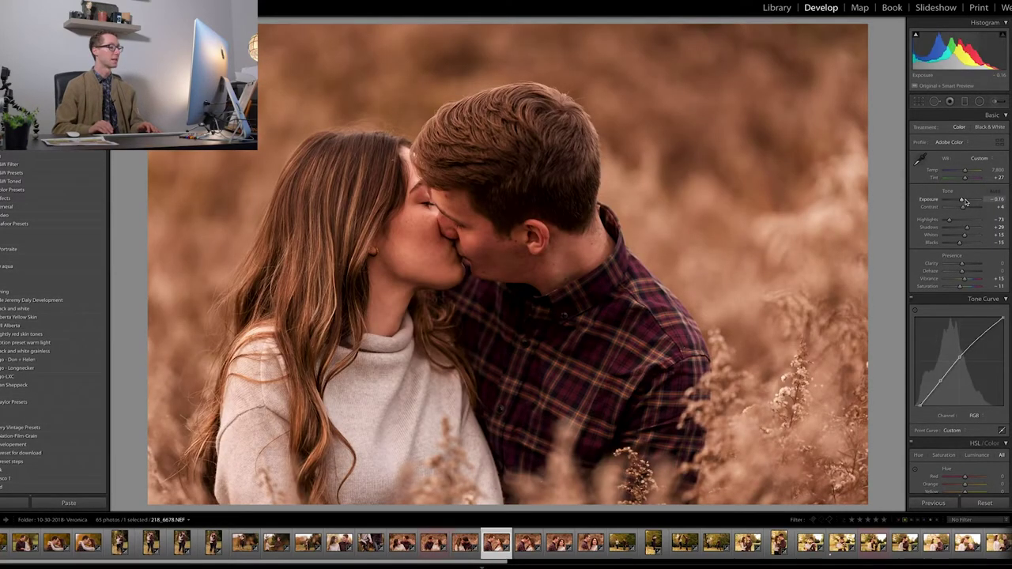
key(Right)
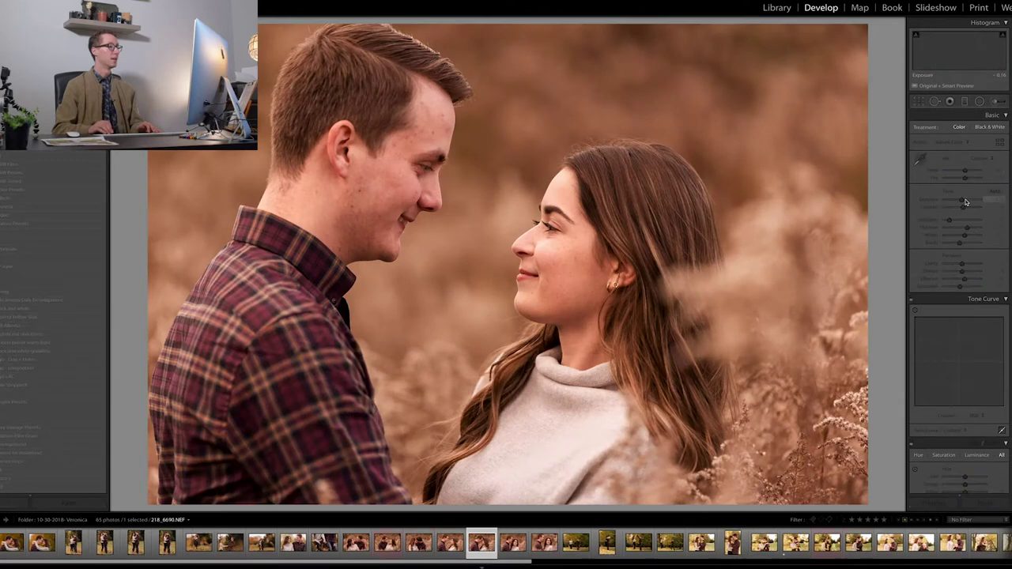
key(Right)
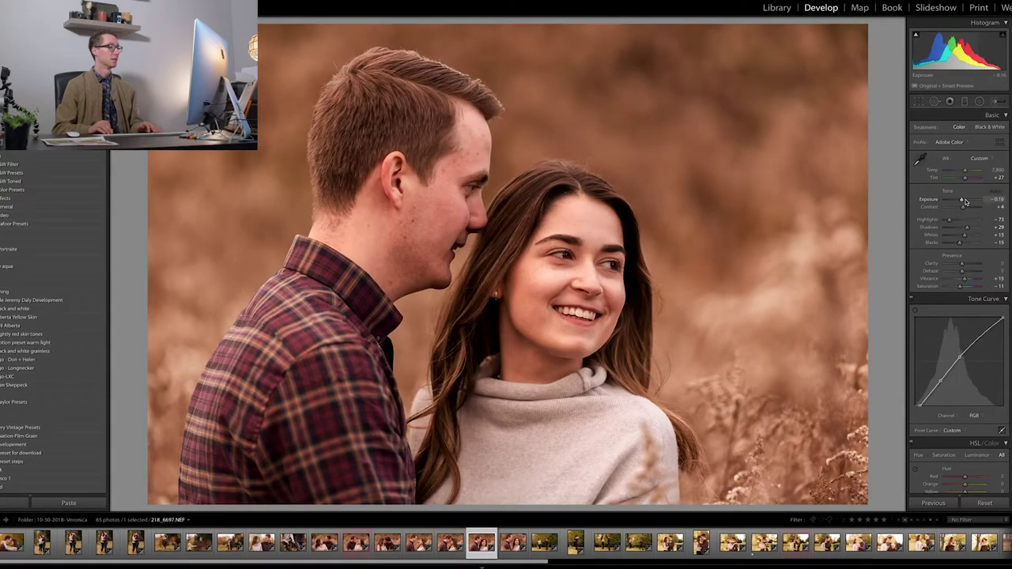
key(Right)
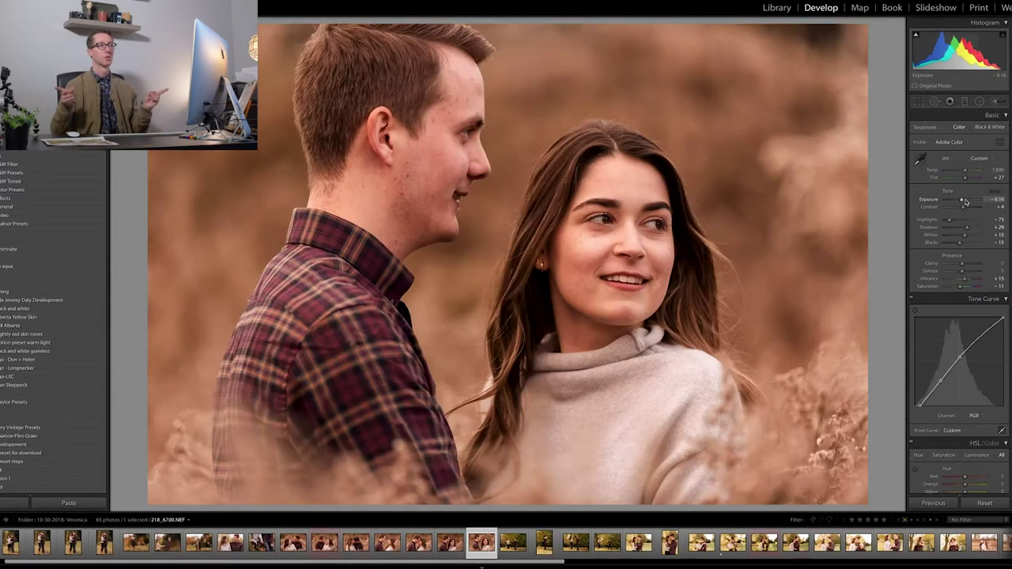
key(Right)
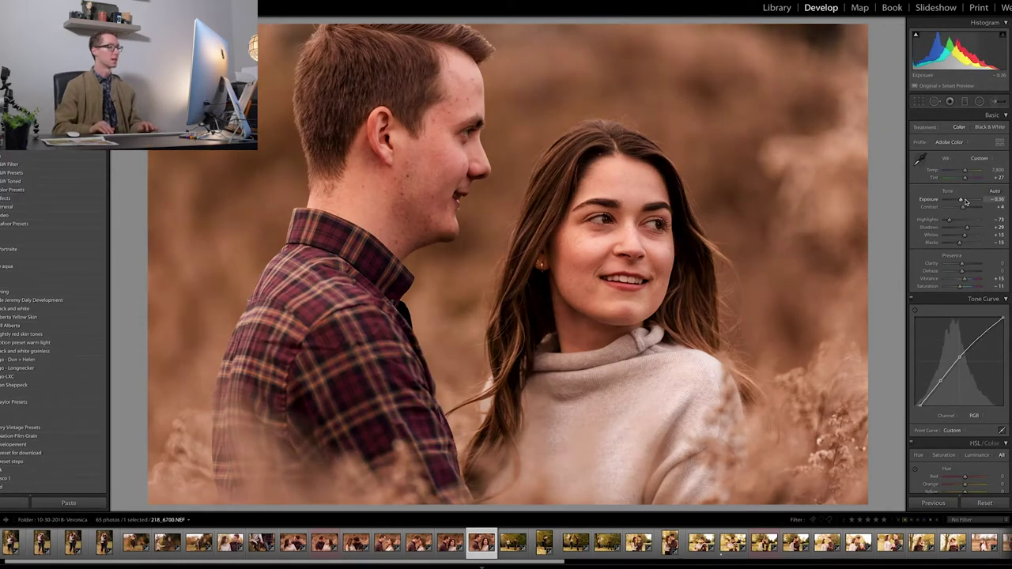
Step: Go through the autumn park photos up to 218_6748.NEF one by one and evaluate their brightness
key(Right)
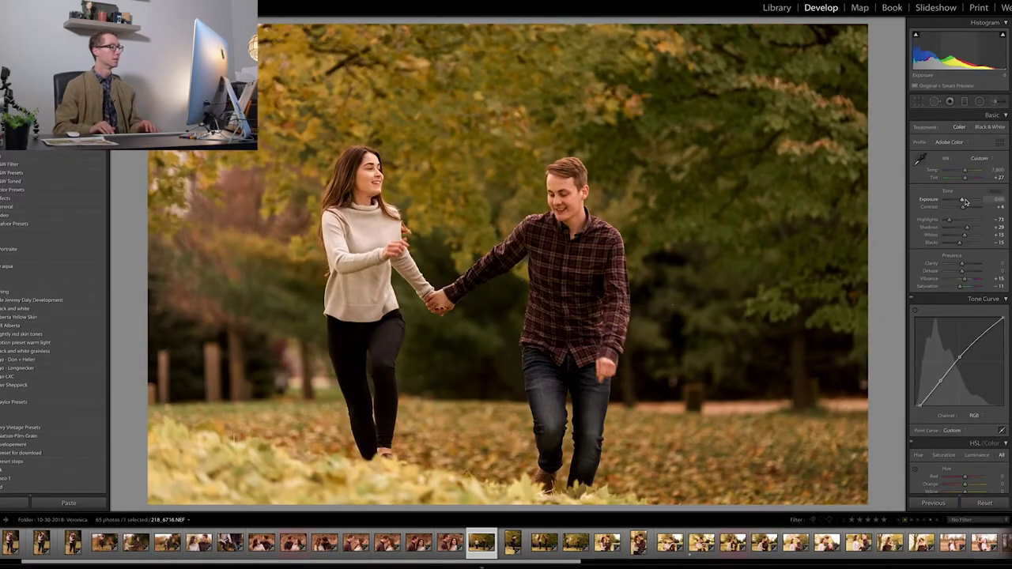
key(Right)
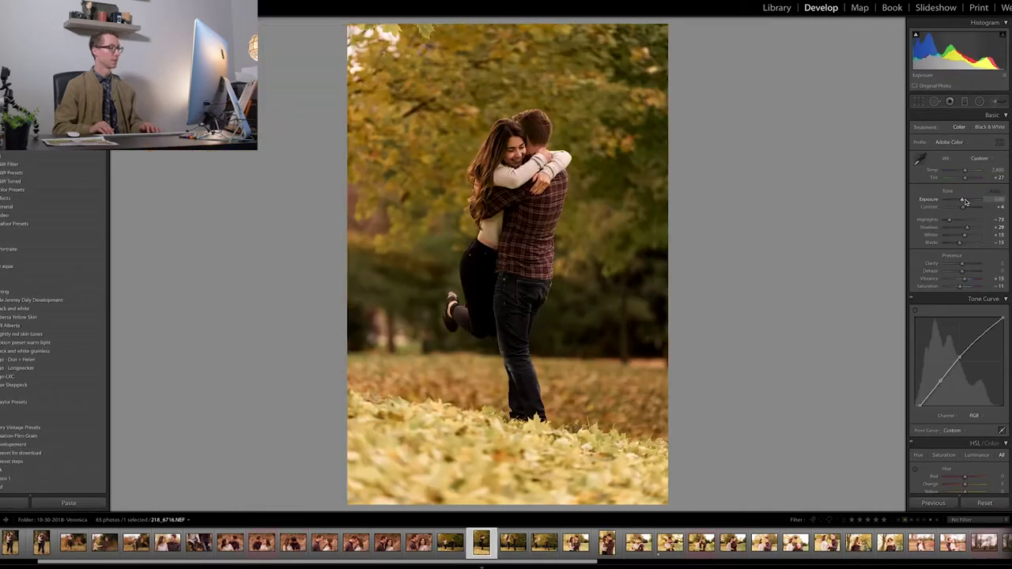
key(Right)
key(Right)
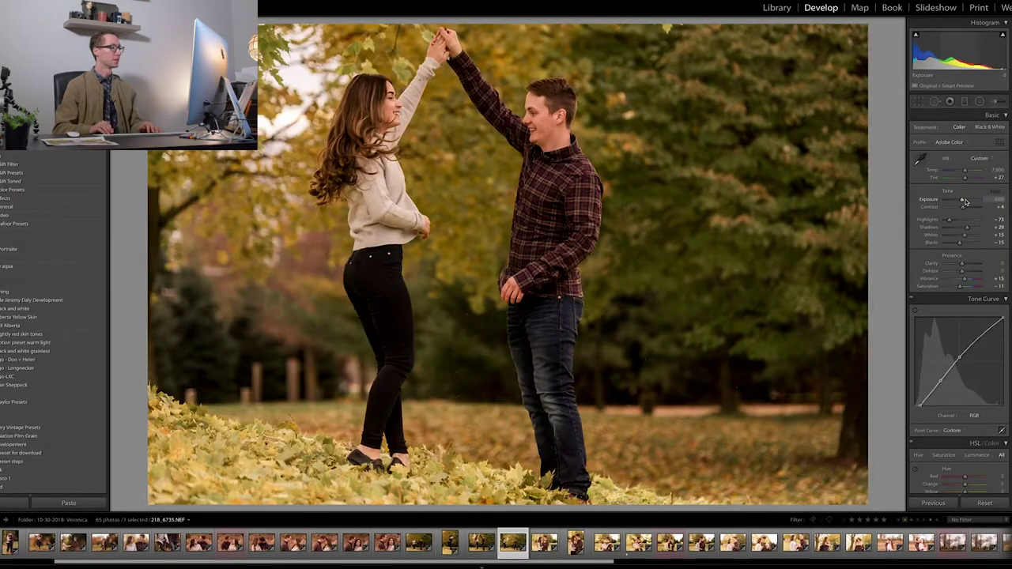
key(Right)
key(Right)
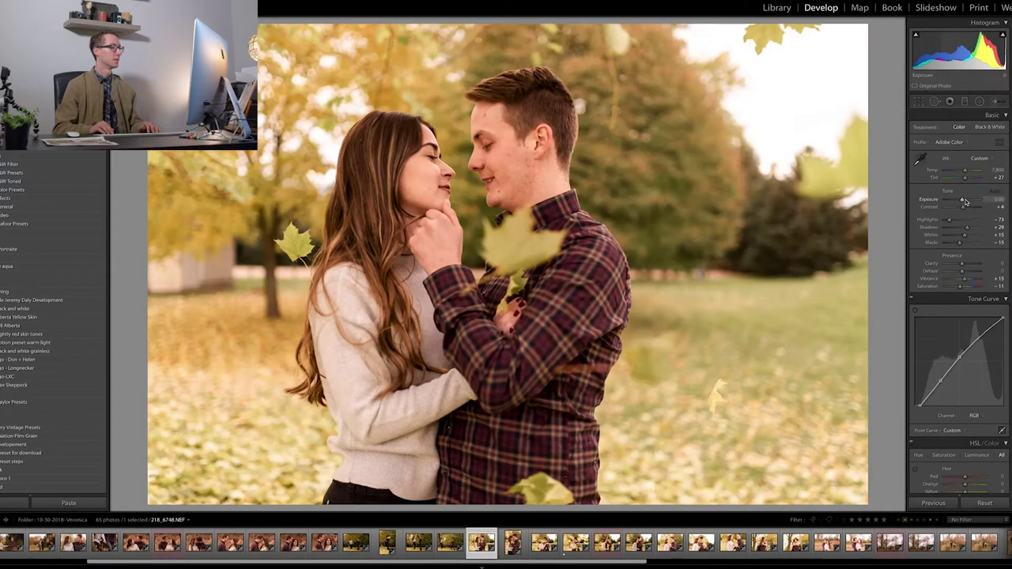
key(Right)
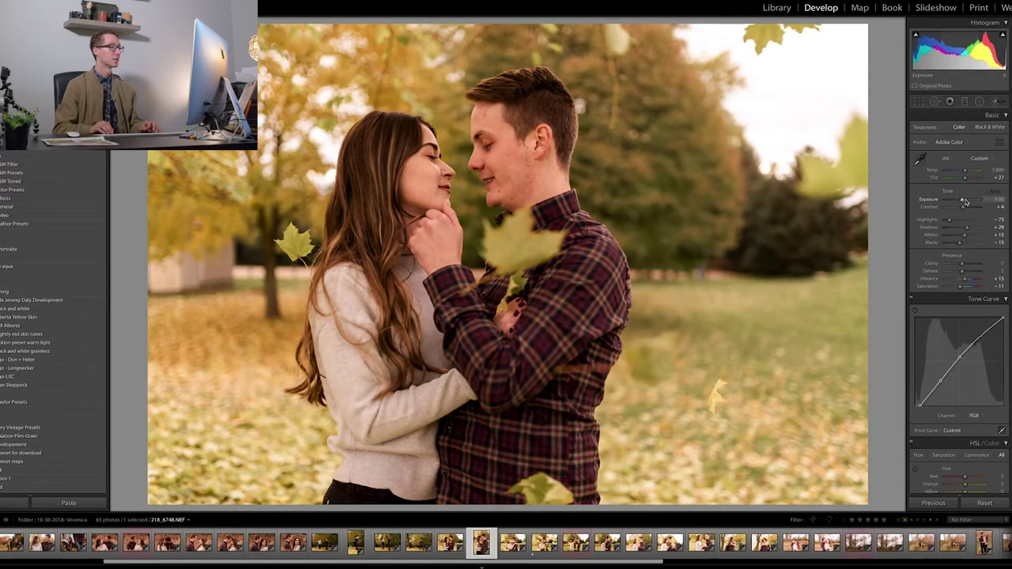
Step: Go through the falling-leaves photos, setting the exposure of 218_6756.NEF to -0.33 and 218_6757.NEF to -0.63
key(Right)
key(Right)
key(Right)
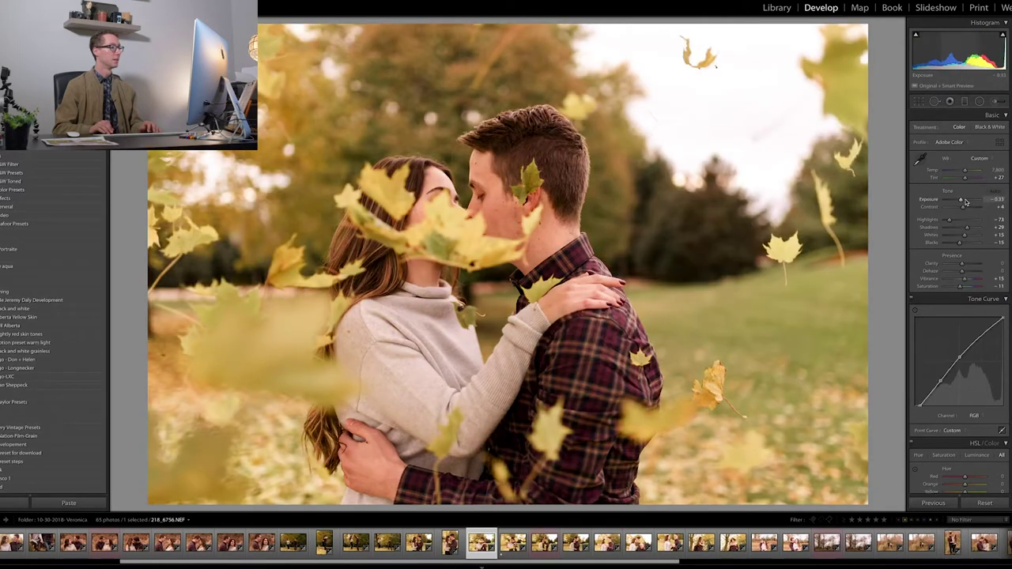
key(Right)
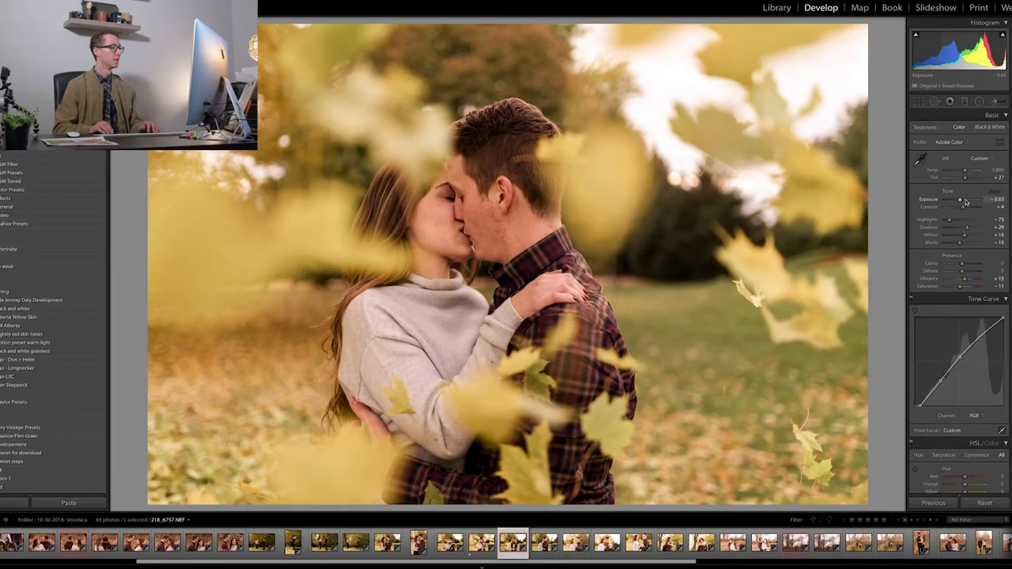
key(Right)
key(Right)
key(Right)
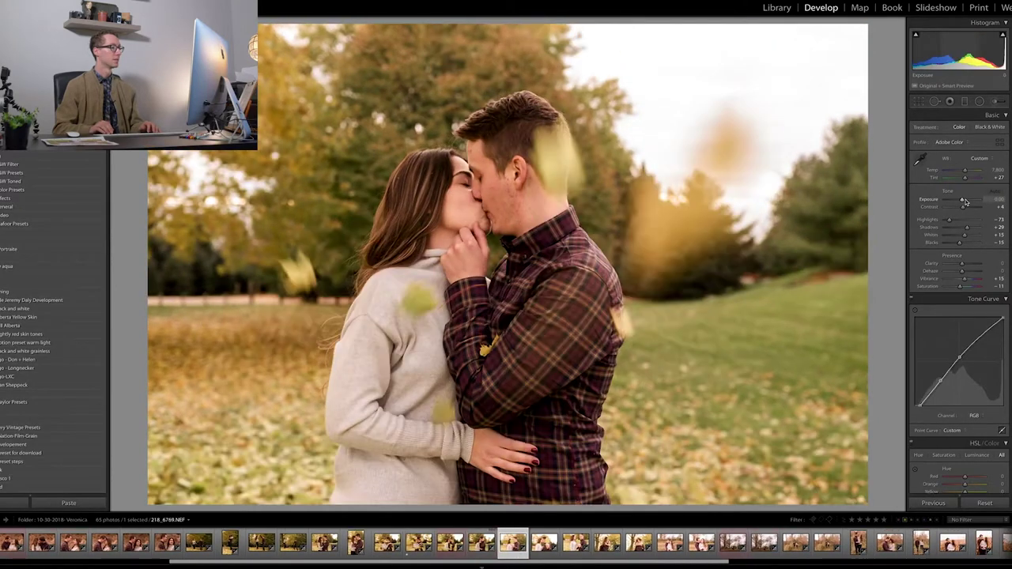
Step: Lower the exposure of the two photos with the hand-held leaf, 218_6776.NEF to -0.99 and 218_6777.NEF to -1.05
key(Right)
key(Right)
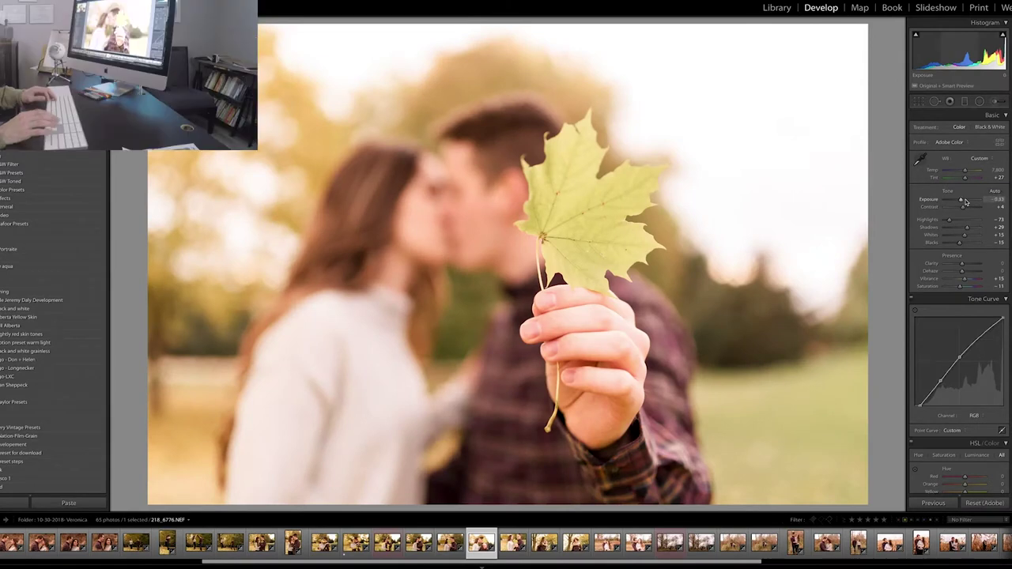
key(Down)
key(Down)
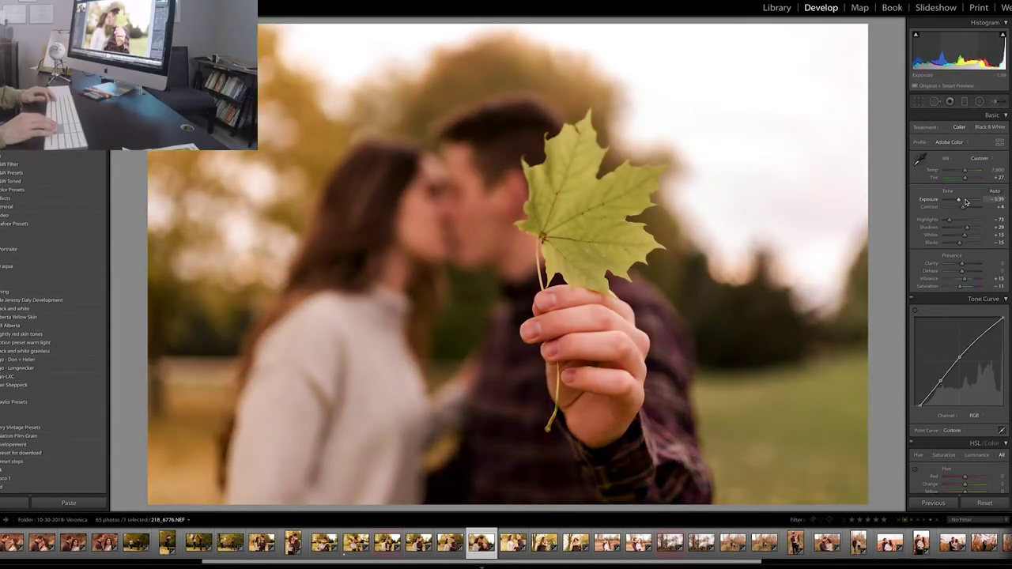
key(Right)
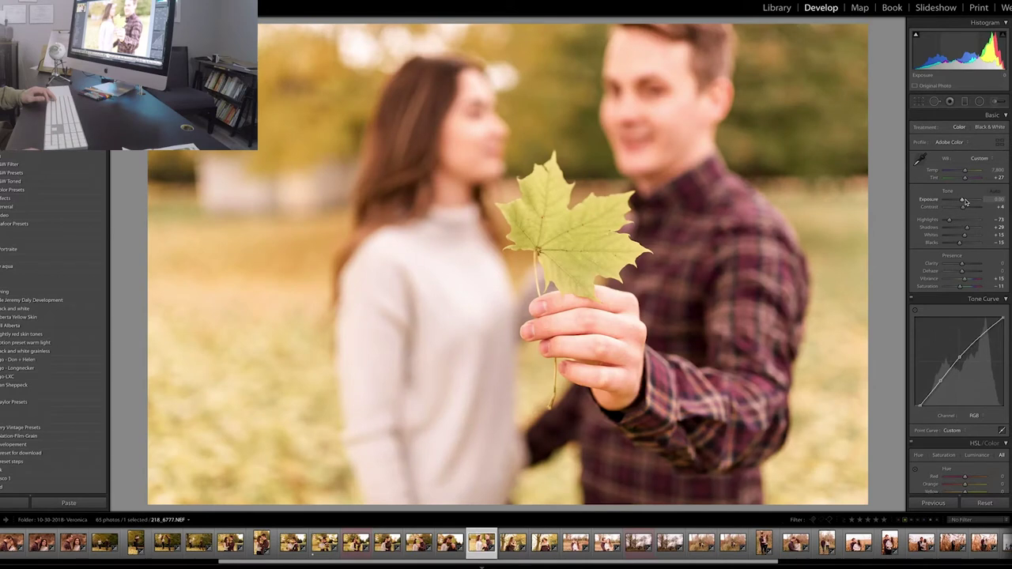
drag(962, 200, 960, 201)
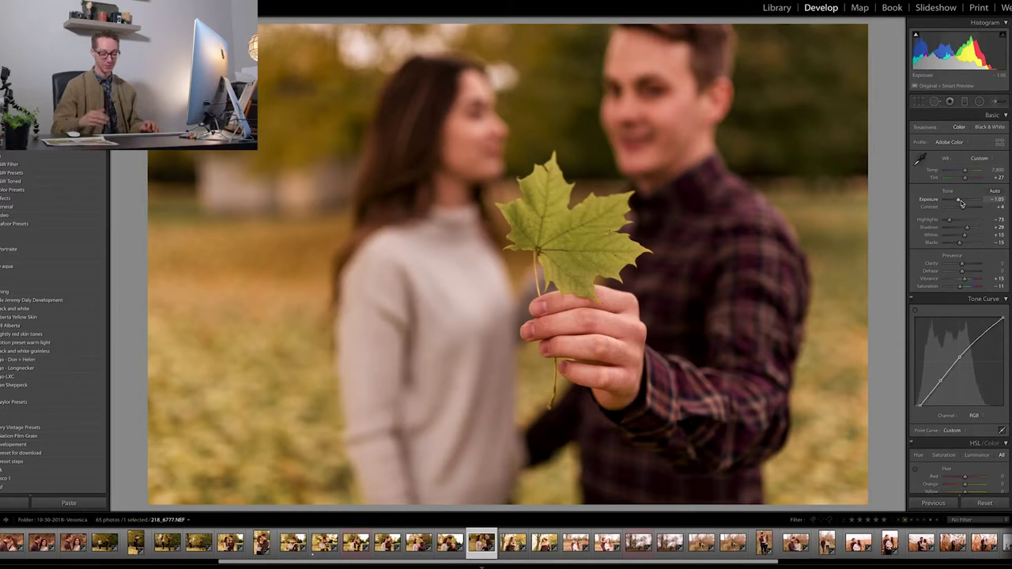
Step: Lower the exposure of the piggyback photos, 218_6790.NEF to -0.43 and 218_6793.NEF to -0.66
key(Right)
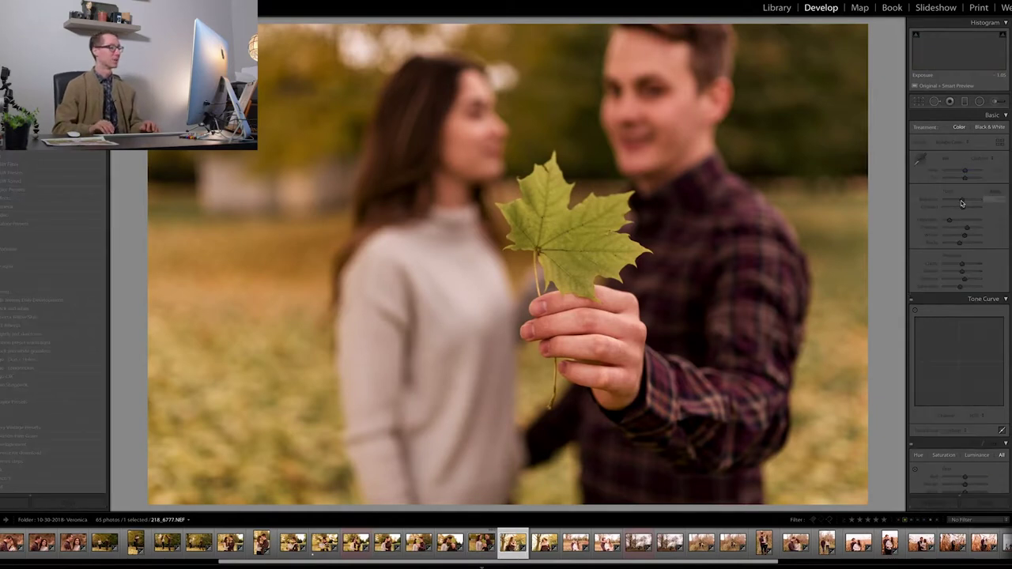
key(Right)
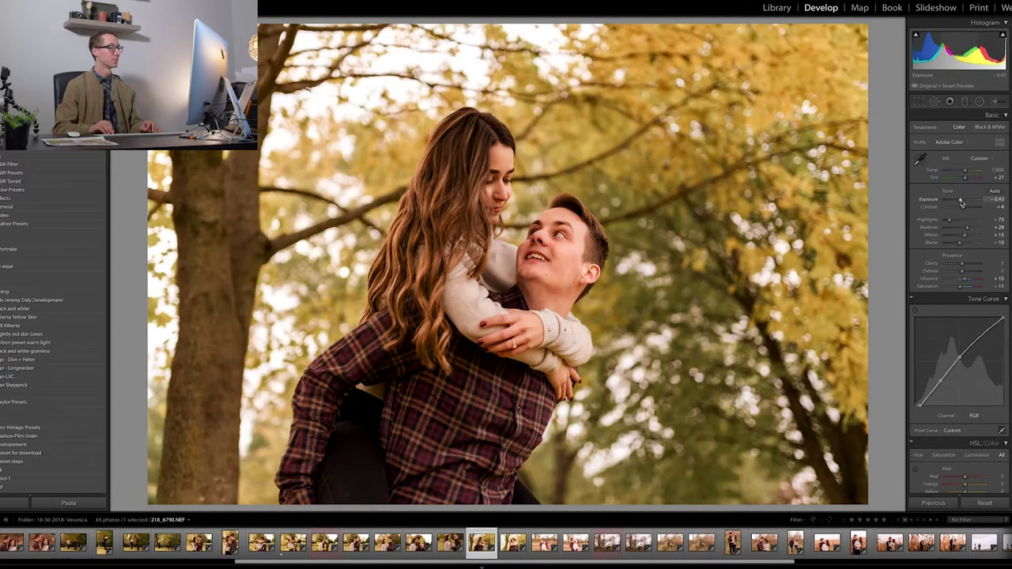
key(Right)
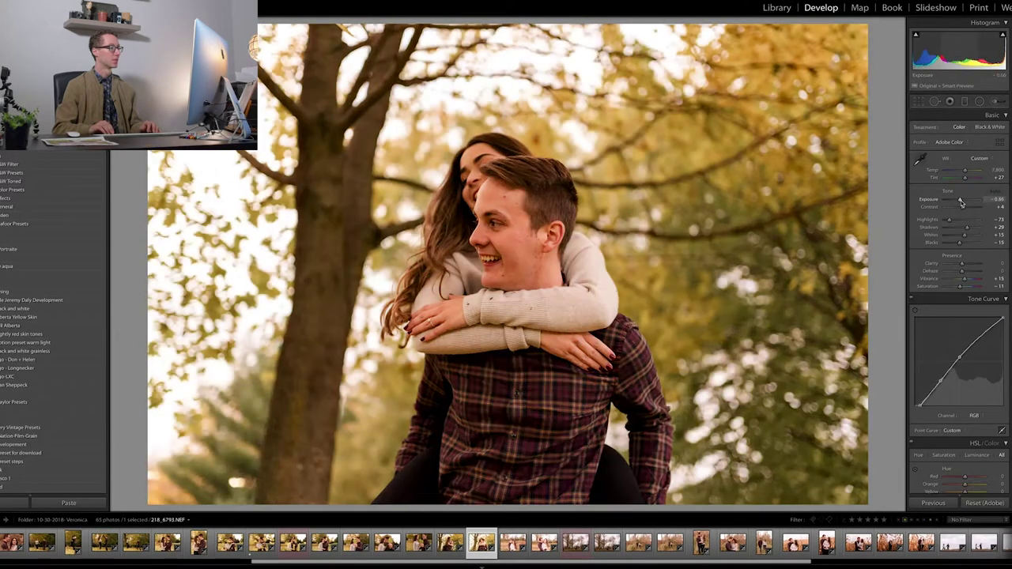
Step: Set the exposure of the meadow embrace photo, 218_6827.NEF, to -1.12
key(Right)
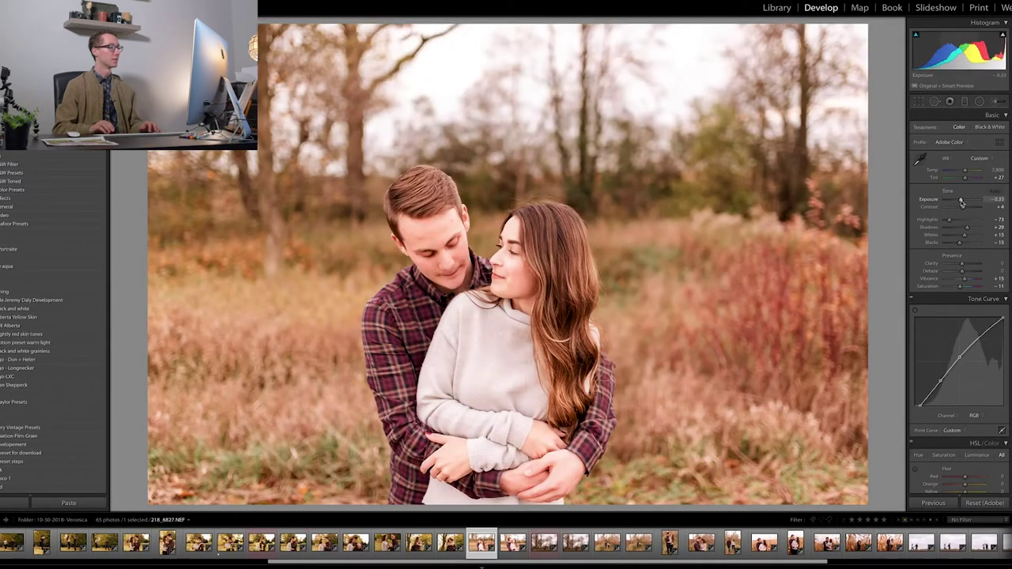
key(shift+Down)
key(shift+Down)
key(shift+Down)
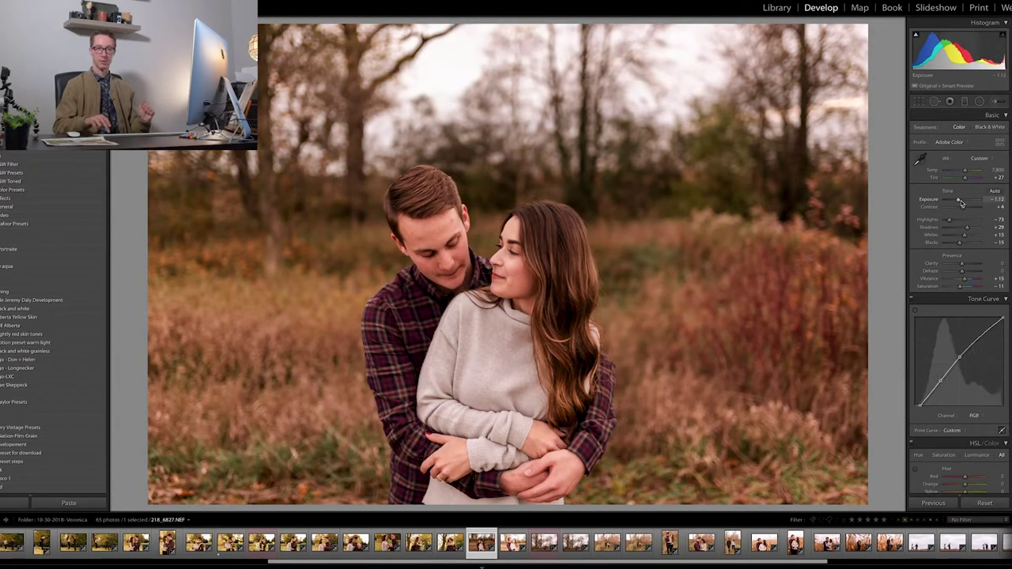
Step: Apply the previous photo's settings to the similar meadow photo 218_6832.NEF and compare it with 218_6827.NEF
key(Right)
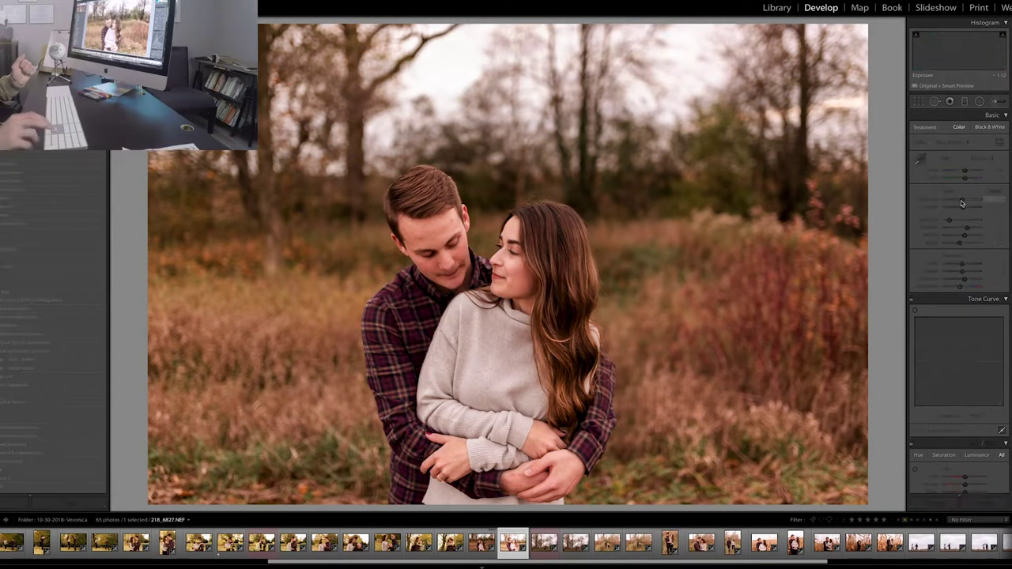
key(Left)
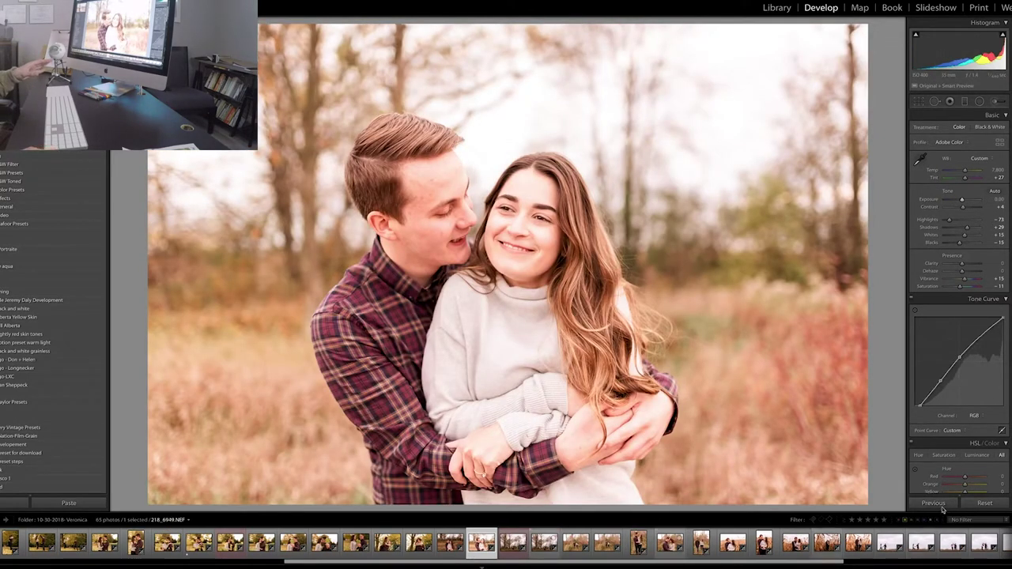
click(934, 503)
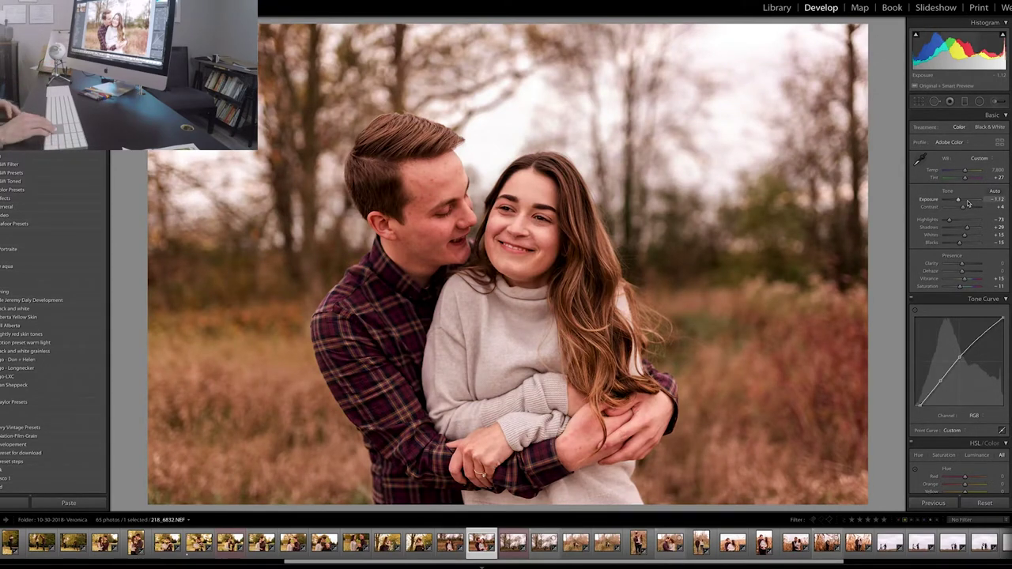
key(Right)
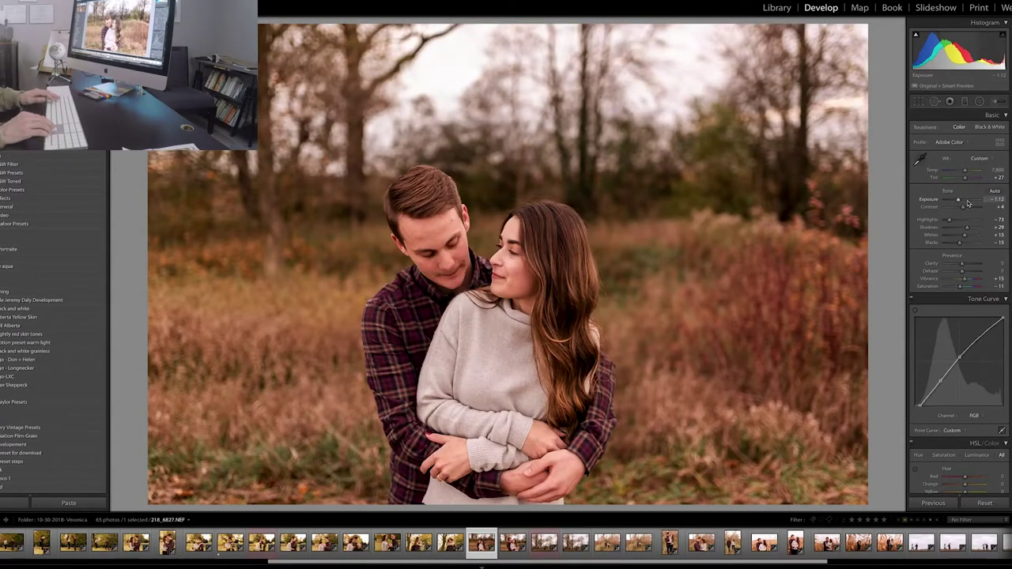
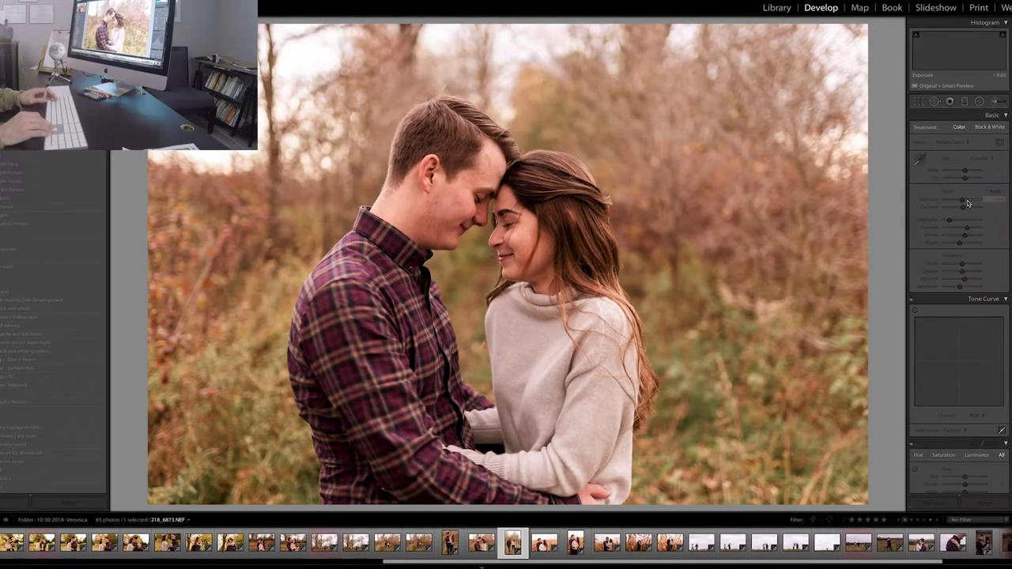
Step: Set the exposure of the walking photo 218_6885.NEF to -0.33 and the cornfield photo 218_6896.NEF to -0.66
key(Right)
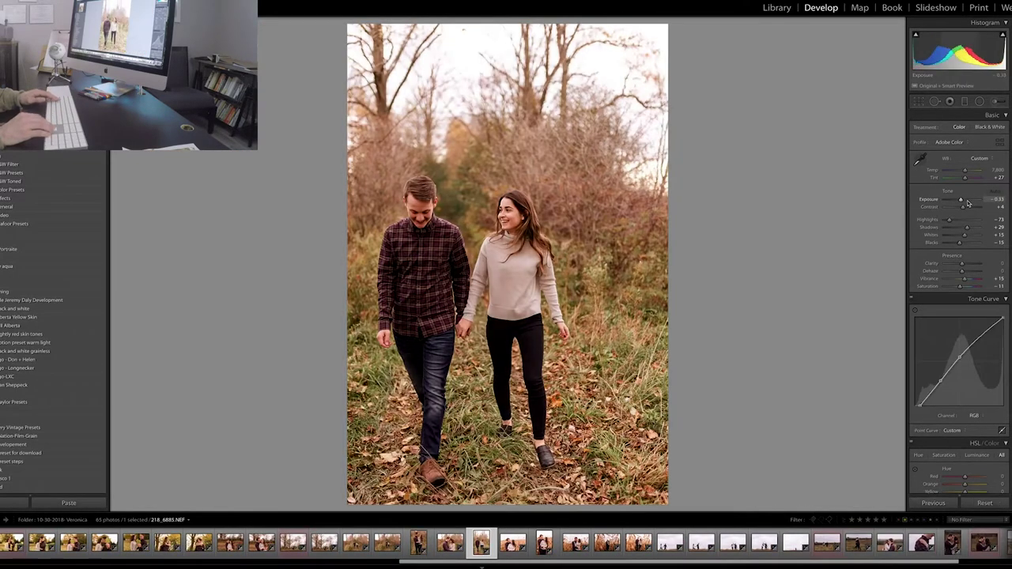
key(Right)
key(Right)
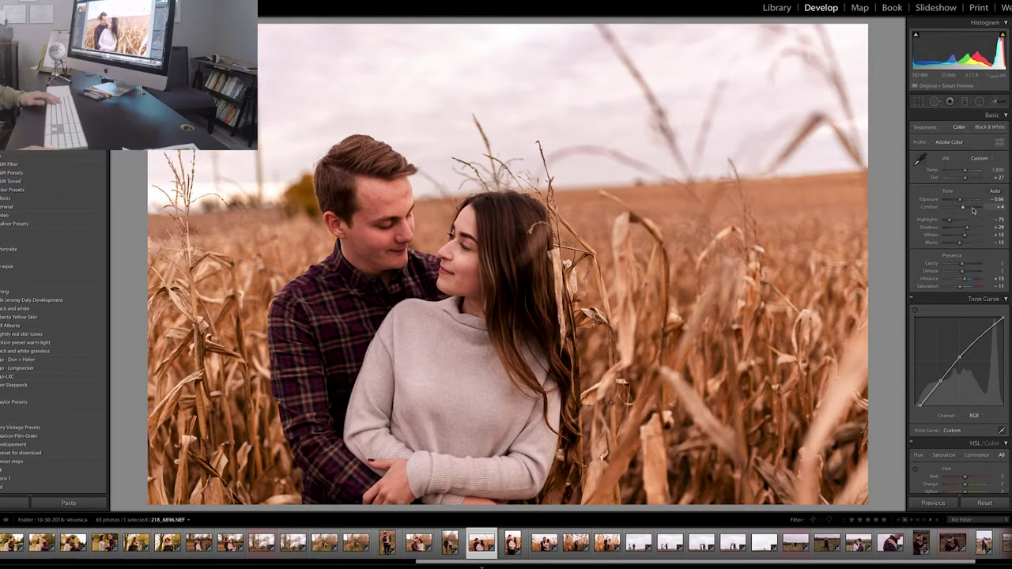
Step: Crop and straighten the cornfield photo 218_6896.NEF slightly tighter around the couple with a level horizon
click(924, 107)
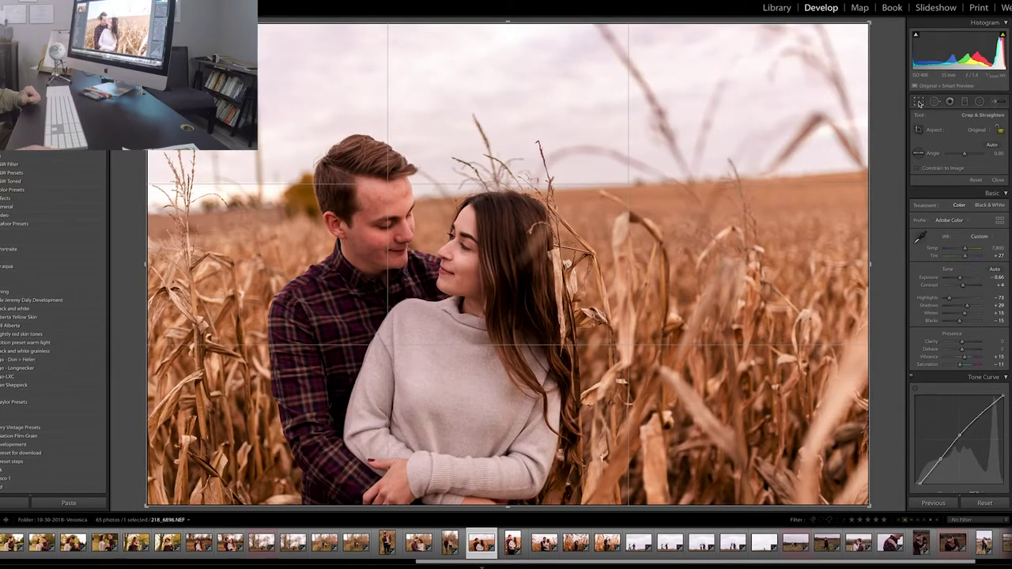
click(921, 103)
click(922, 103)
drag(871, 23, 861, 56)
key(Return)
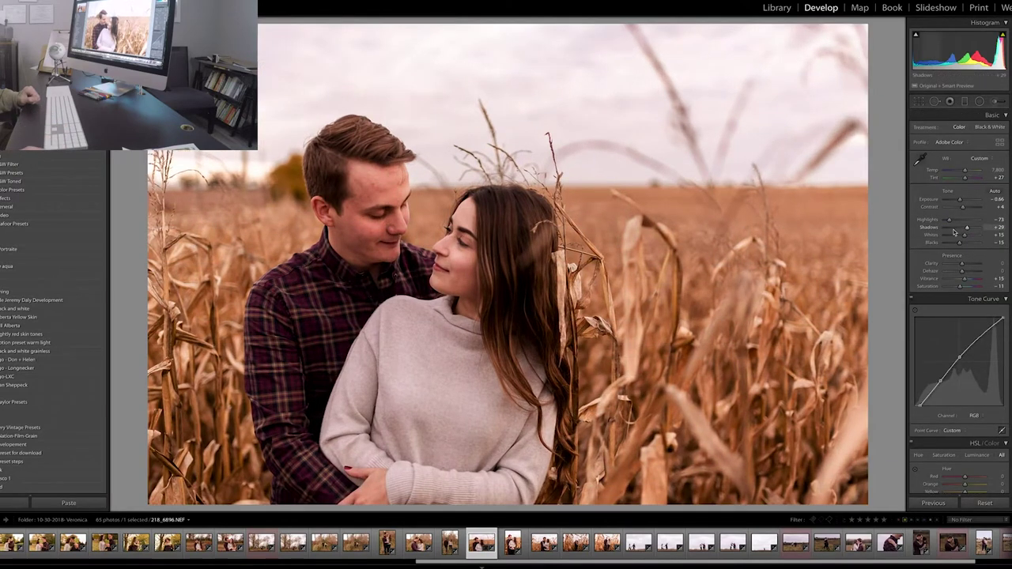
Step: Set the highlights of 218_6896.NEF to -100 and its exposure to -0.33
drag(949, 219, 943, 219)
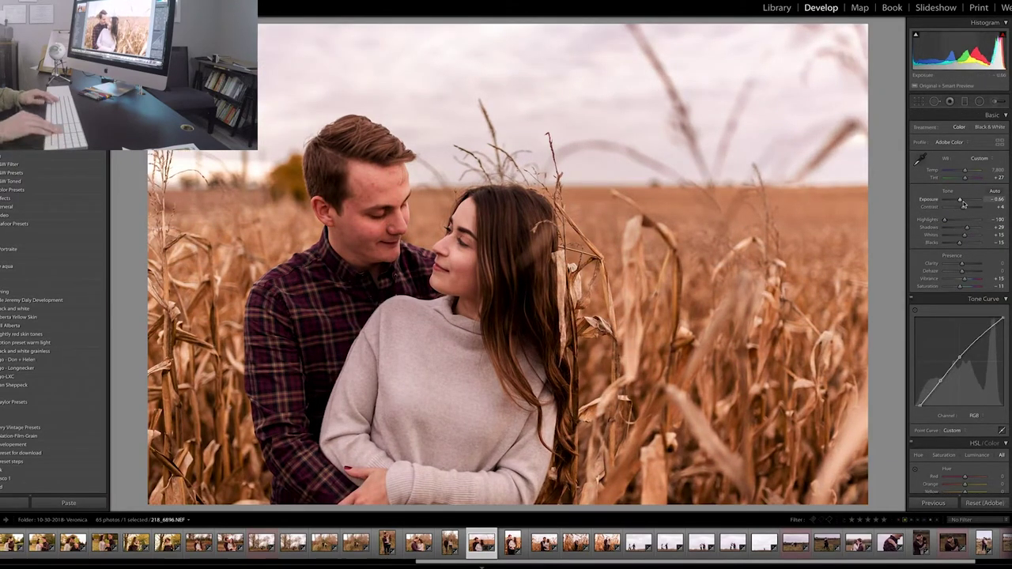
key(shift+Up)
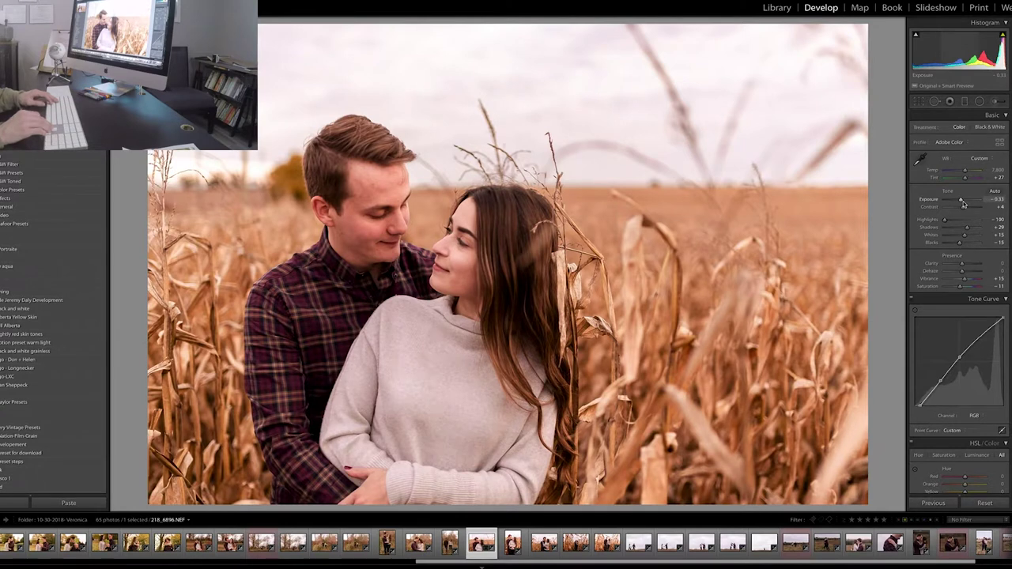
Step: Set the exposure of the cornfield photos, 218_6901.NEF to -0.23 and 218_6916.NEF to +0.66
key(Right)
key(Right)
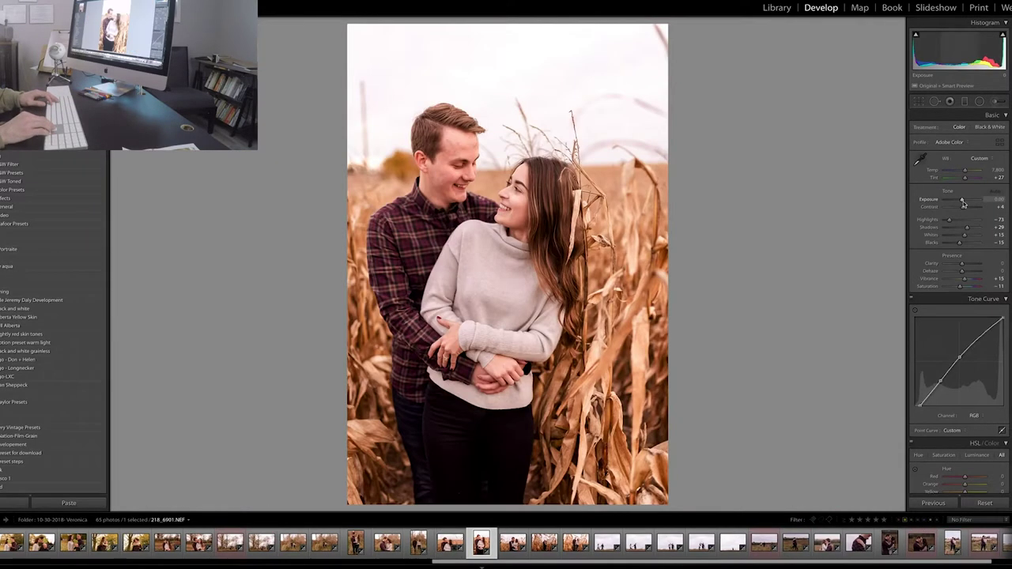
key(Right)
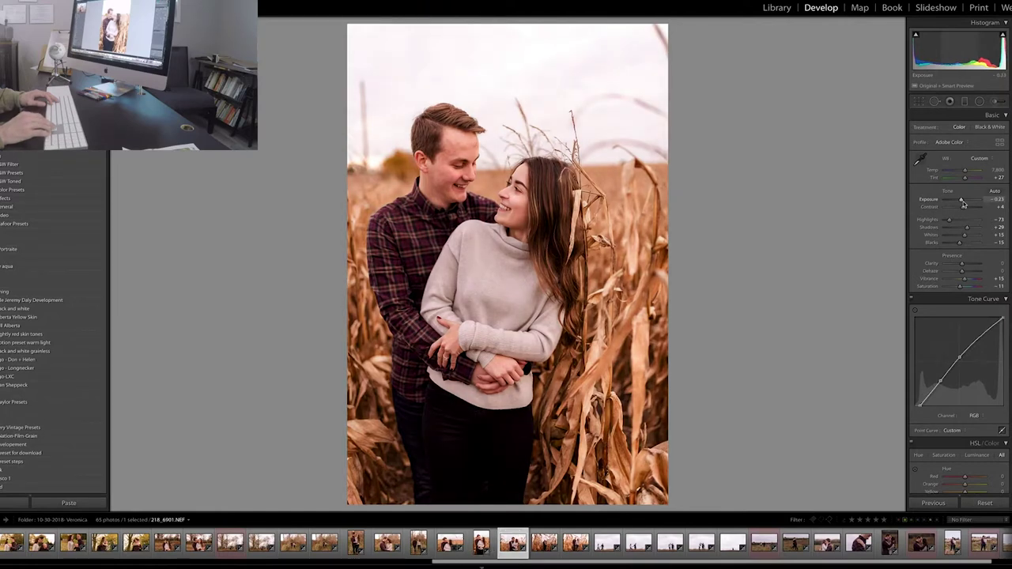
key(Right)
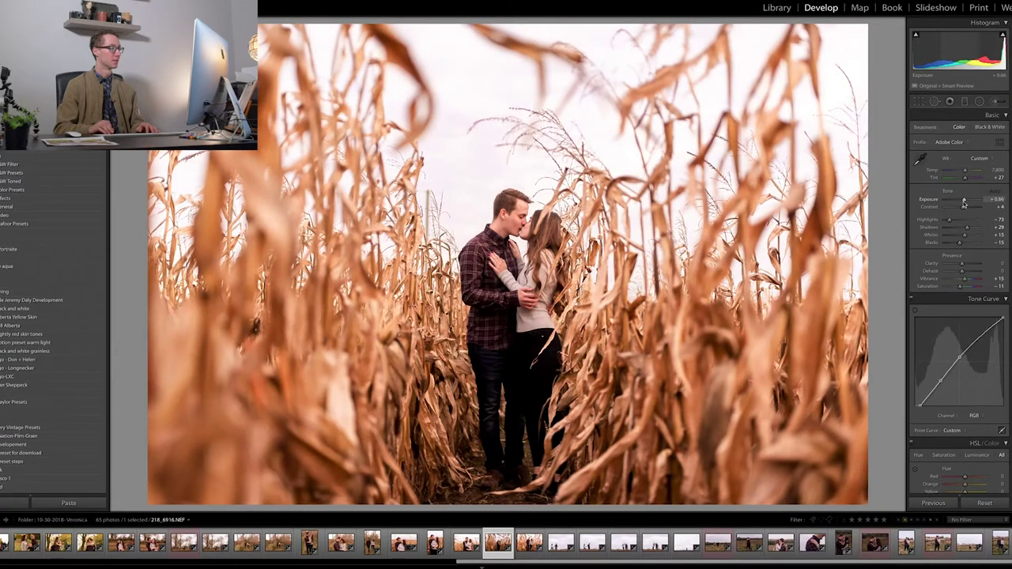
Step: Raise the saturation of the hilltop walking photo 218_6943.NEF to +19 and its exposure to about +0.46
key(Right)
key(Right)
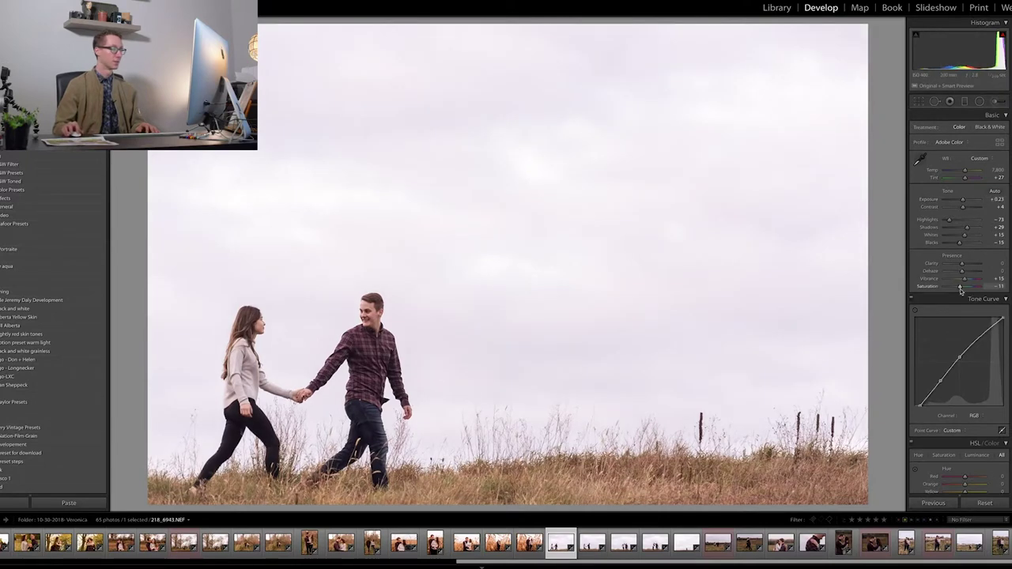
drag(963, 287, 965, 288)
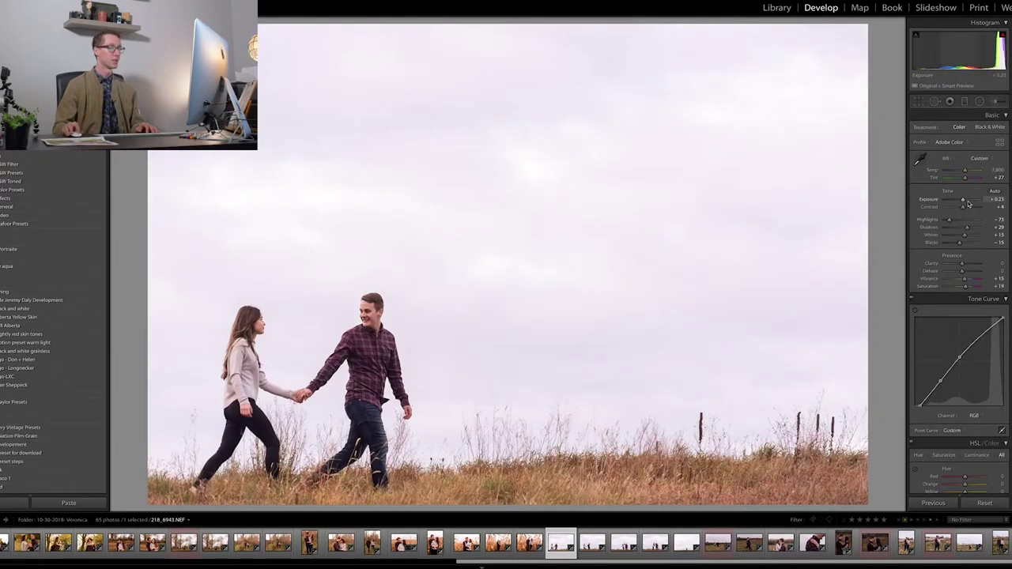
key(shift+Up)
drag(964, 201, 965, 202)
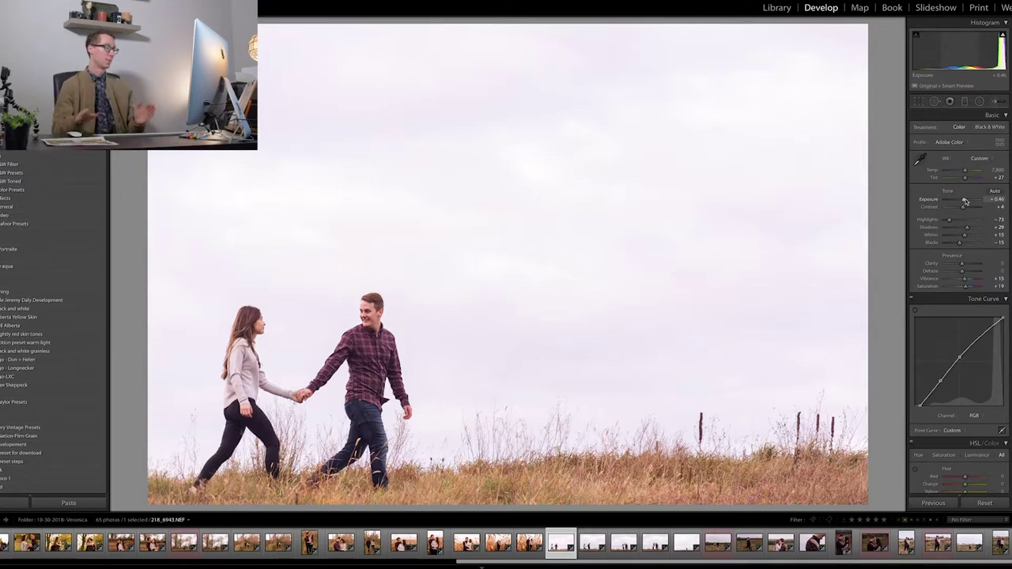
drag(965, 201, 965, 202)
key(Right)
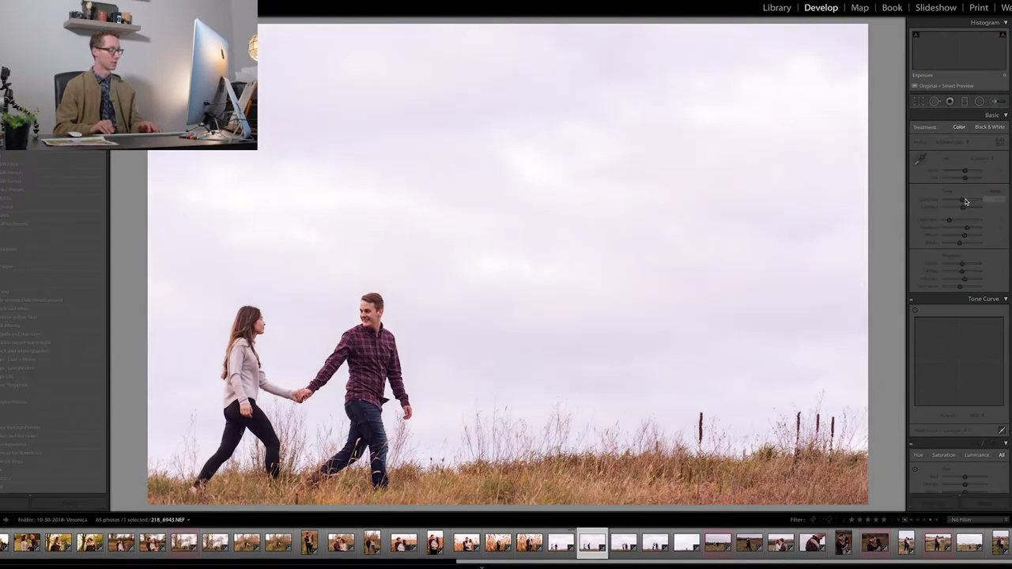
Step: Apply the +19 saturation to the four hilltop photos starting at 218_6949.NEF and set the exposure of 218_6949.NEF to +0.06
key(shift+Right)
key(shift+Right)
key(shift+Right)
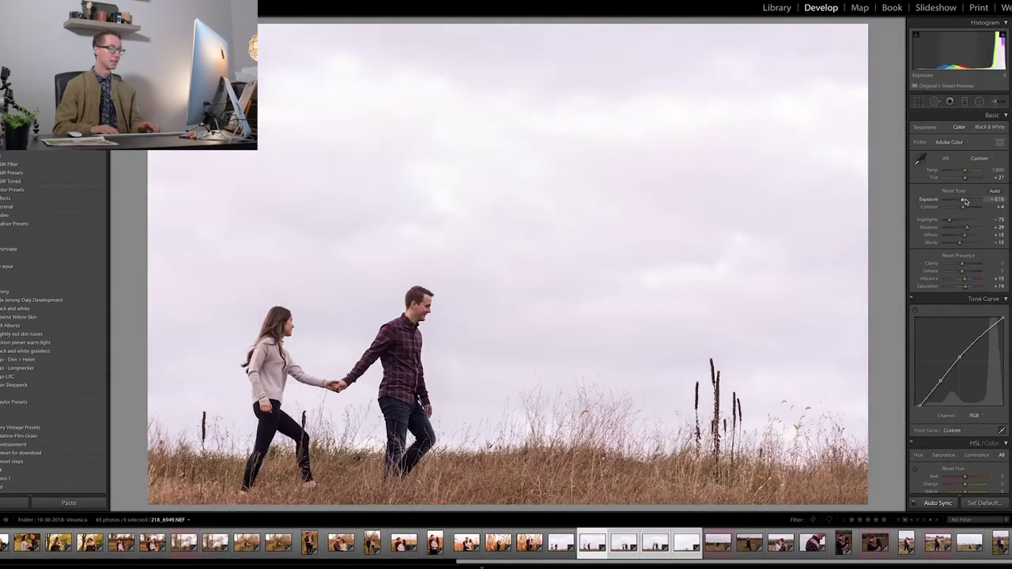
key(shift+Left)
key(shift+Left)
key(shift+Left)
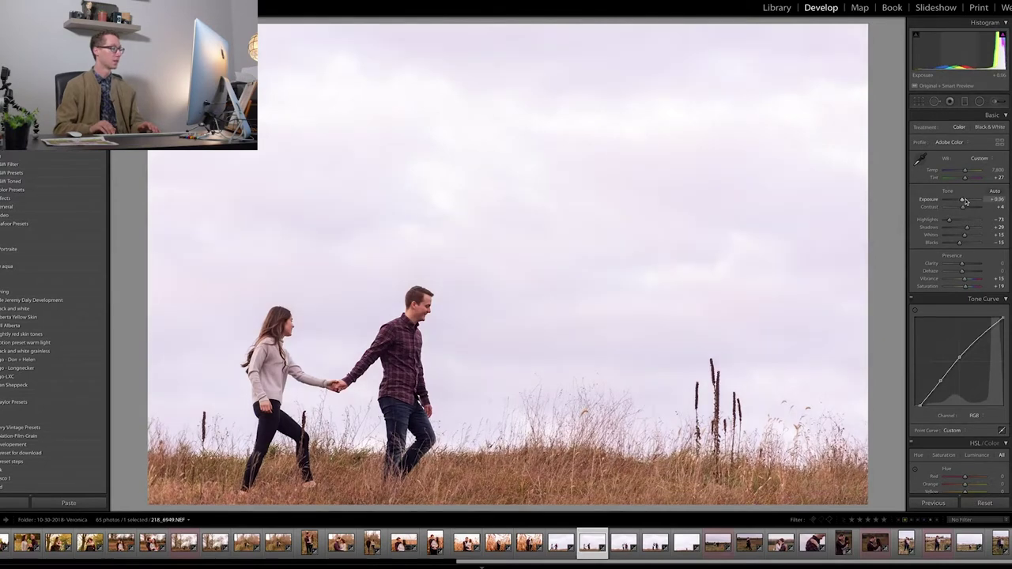
Step: Lower the exposure of the hilltop dancing photo 218_6953.NEF to about +0.04 and go through the remaining hilltop photos
key(Right)
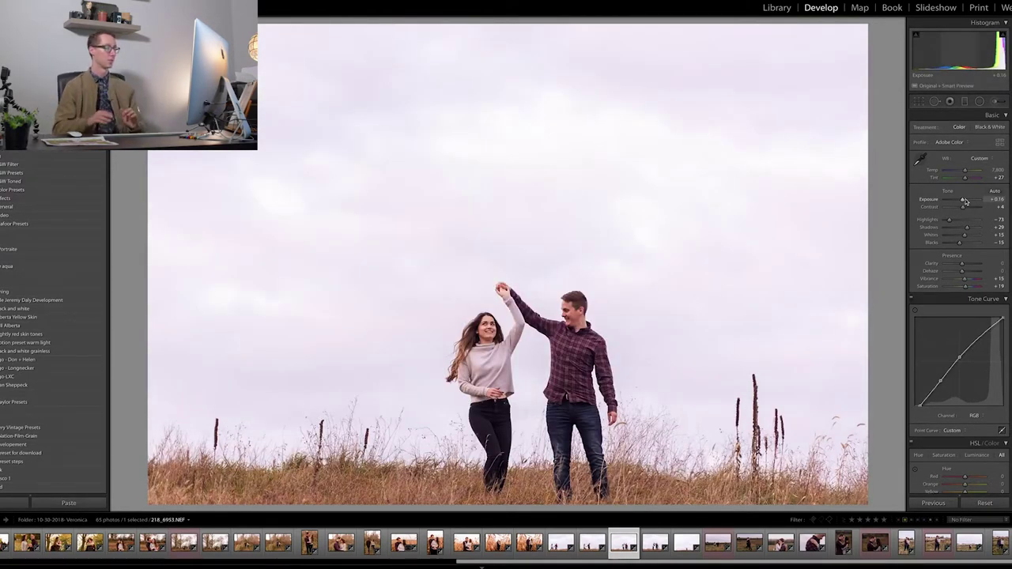
key(Down)
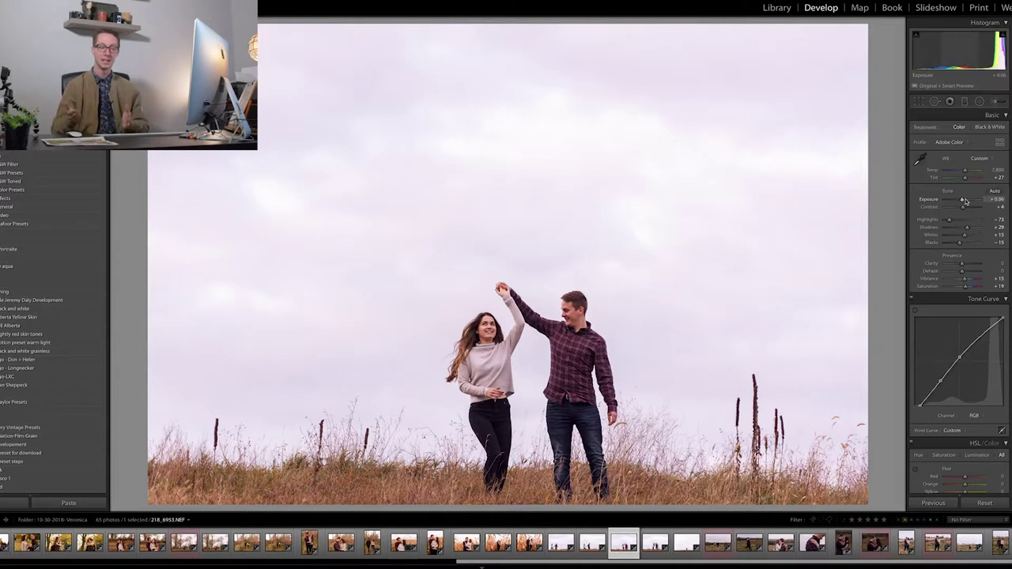
drag(965, 202, 963, 202)
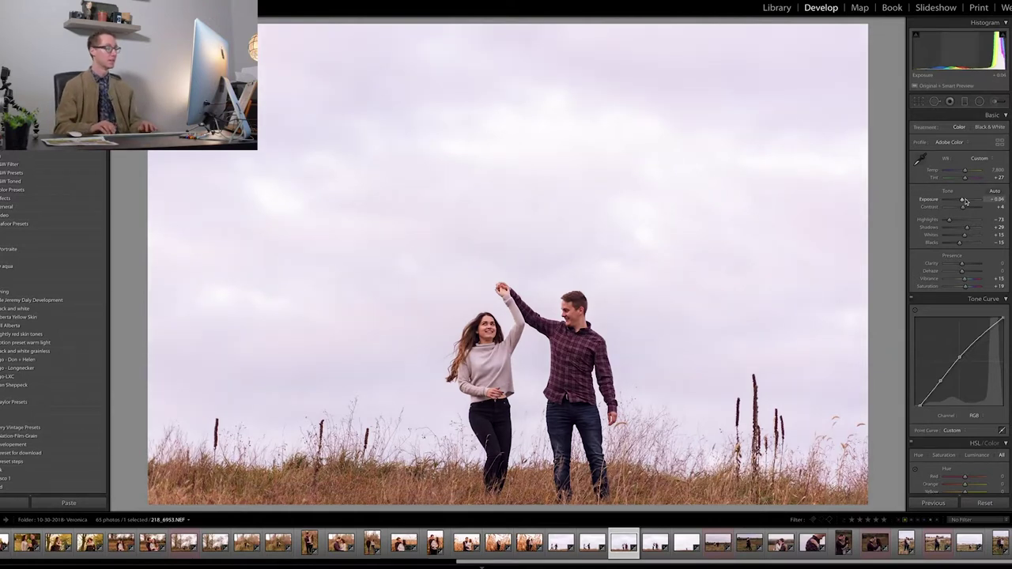
key(Right)
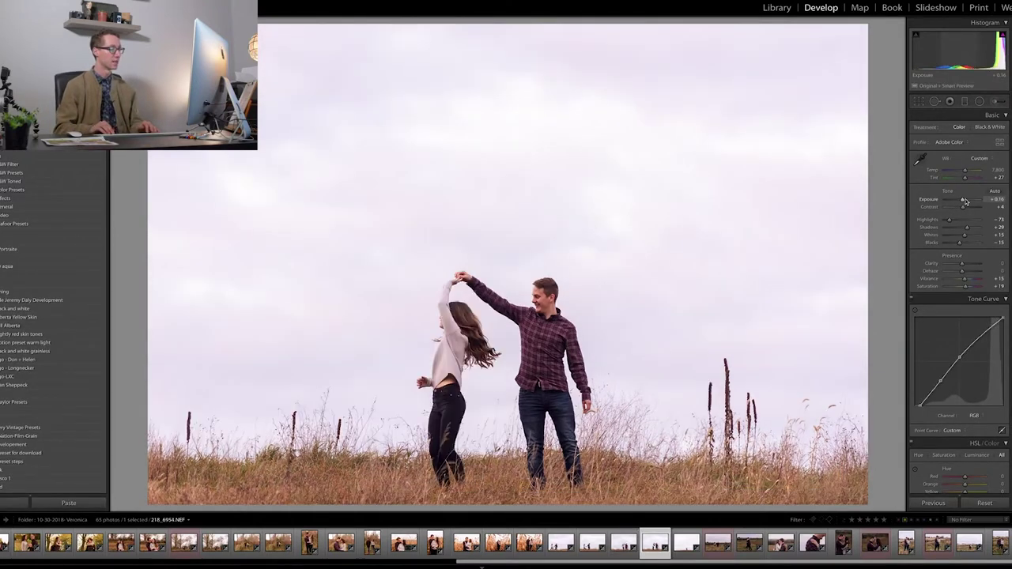
key(Right)
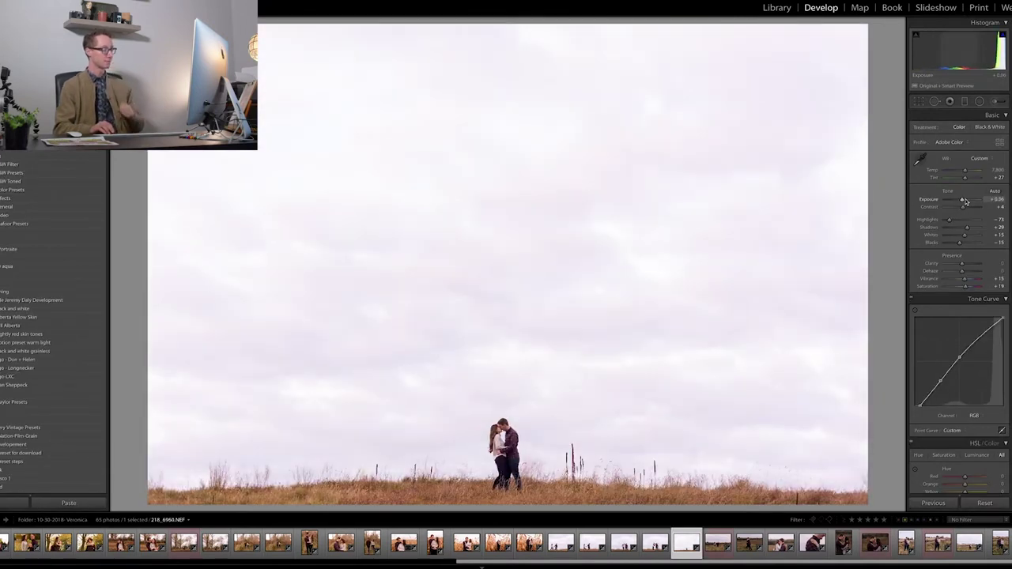
Step: Set the exposure of the running photo 218_6967.NEF to +0.59 and the saturation of it and the nine following photos to +26
key(Right)
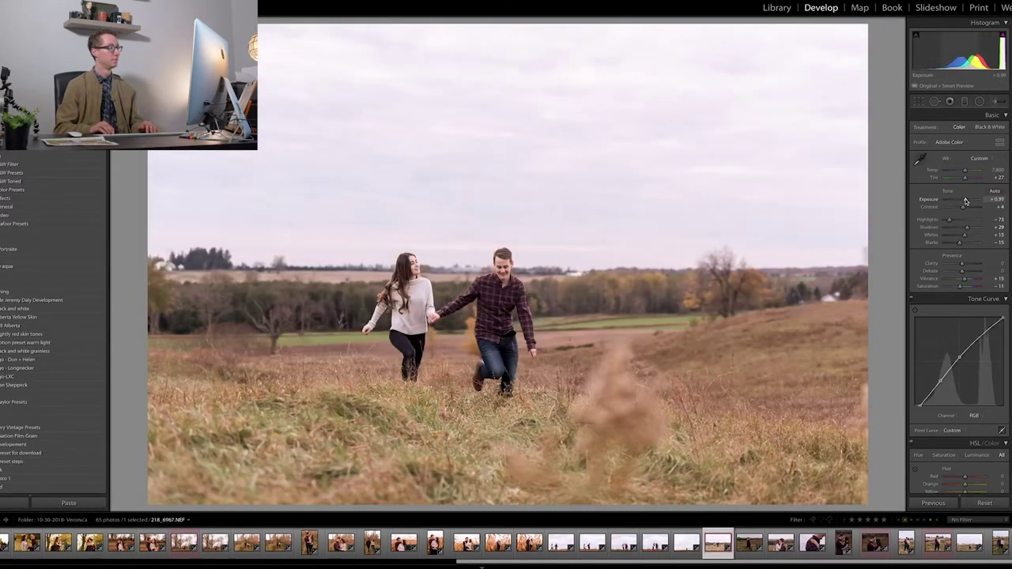
key(F2)
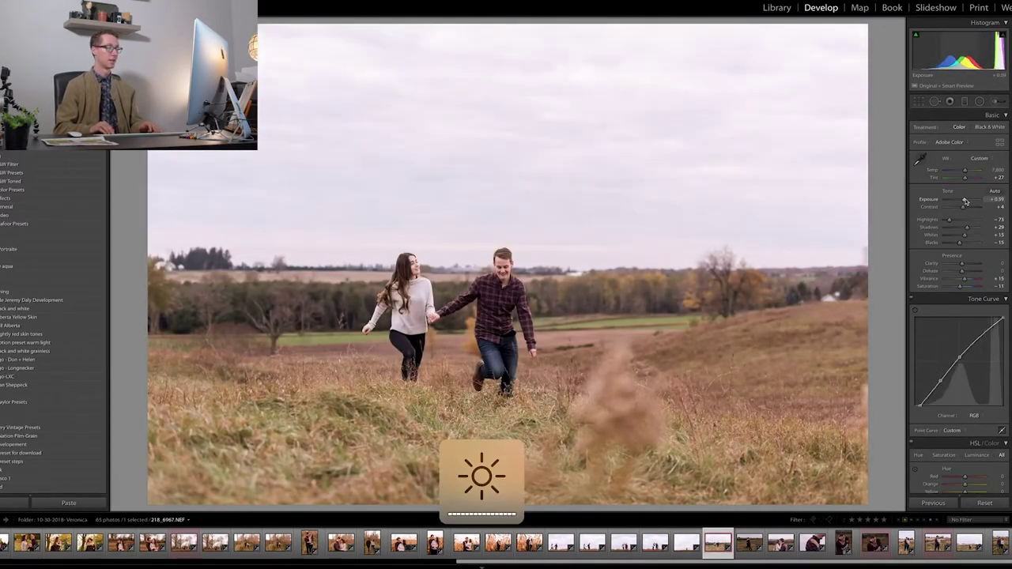
key(shift+Right)
key(shift+Right)
key(shift+Right)
key(shift+Right)
key(shift+Right)
key(shift+Right)
key(shift+Right)
key(shift+Right)
key(shift+Right)
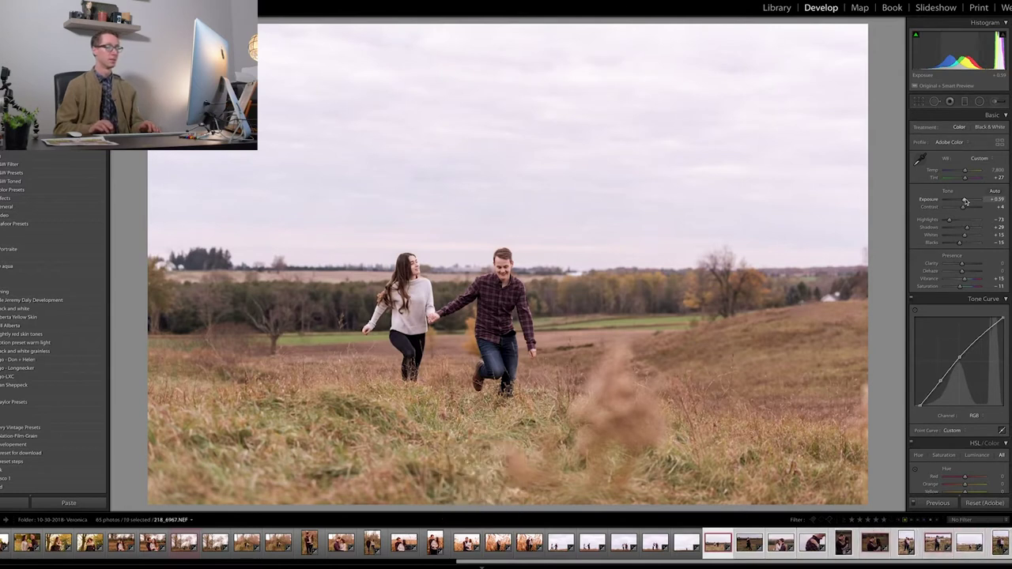
drag(958, 287, 965, 287)
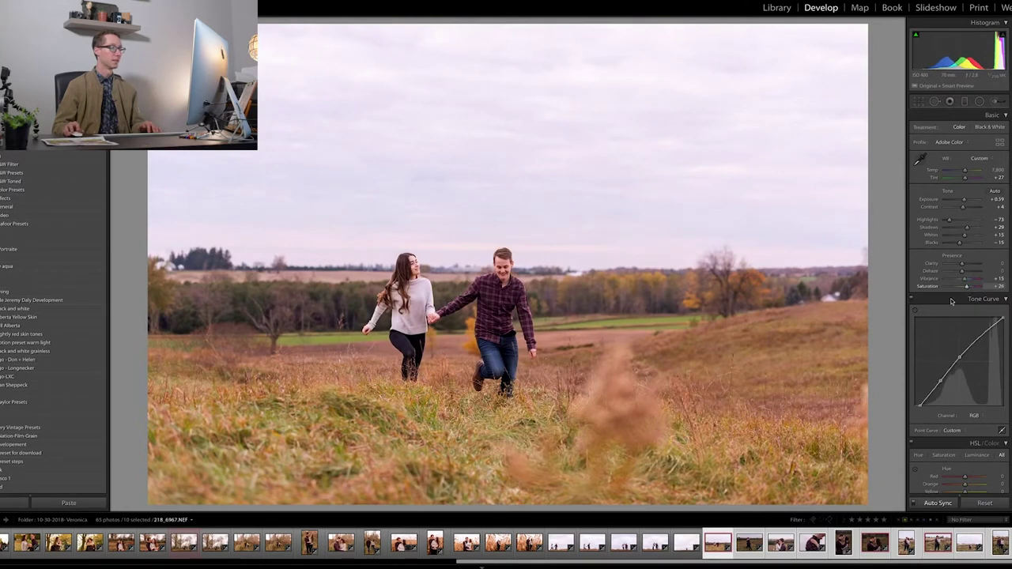
click(729, 532)
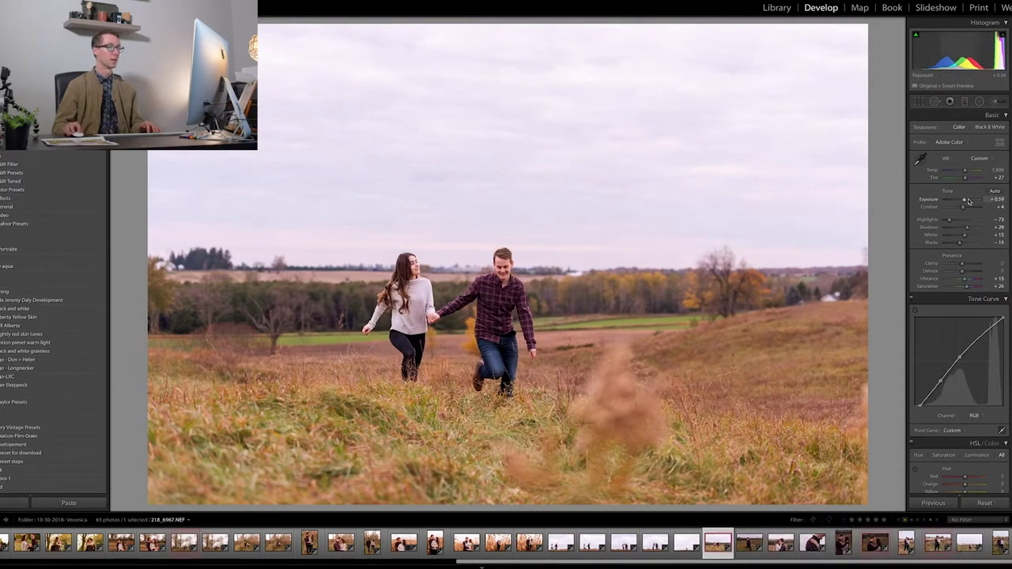
Step: Set the exposure of the embrace photo 218_6977.NEF to +0.66 and brighten the dark close-ups 218_7018.NEF and 218_7025.NEF
key(Right)
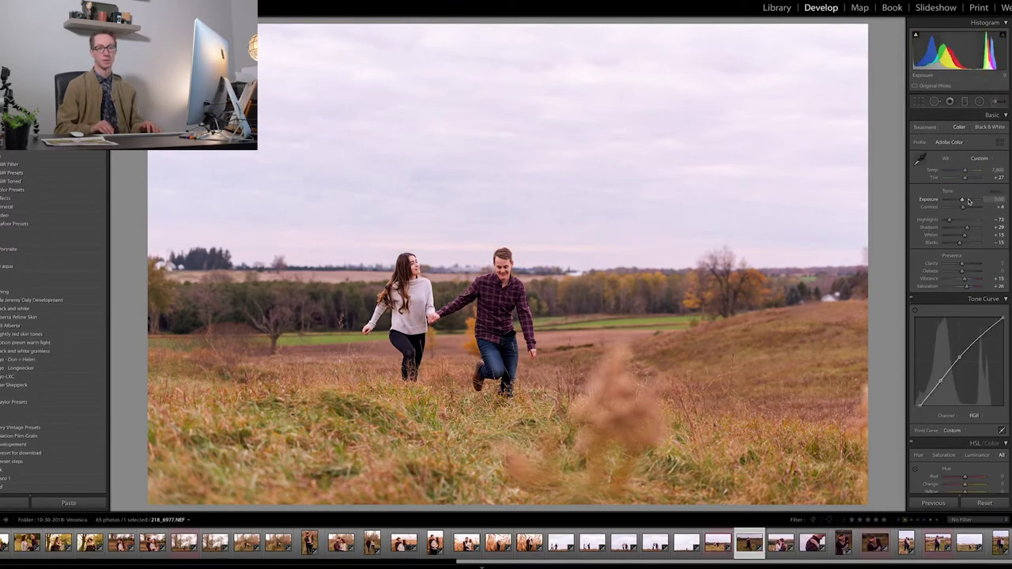
key(Right)
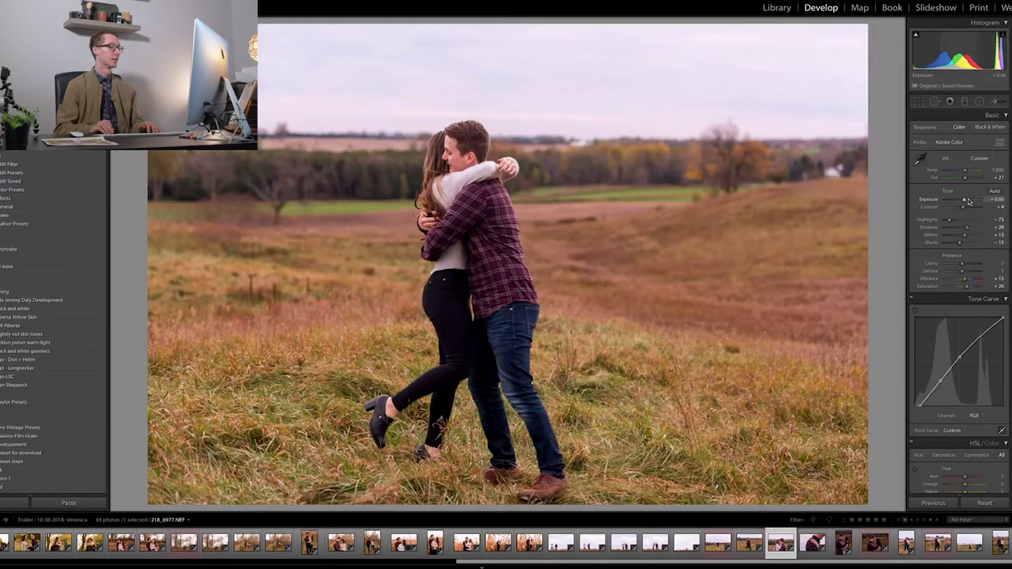
key(Right)
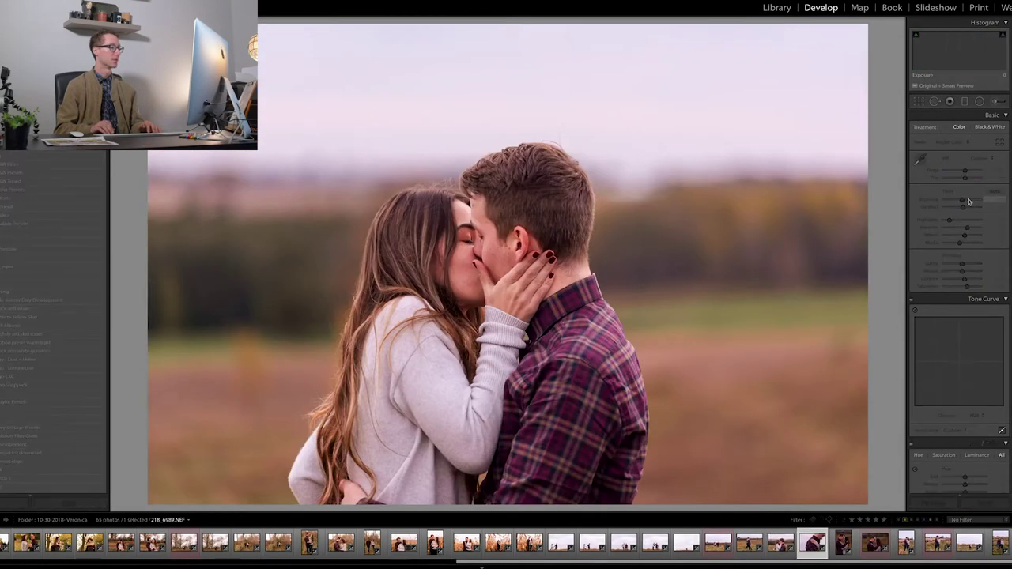
key(Right)
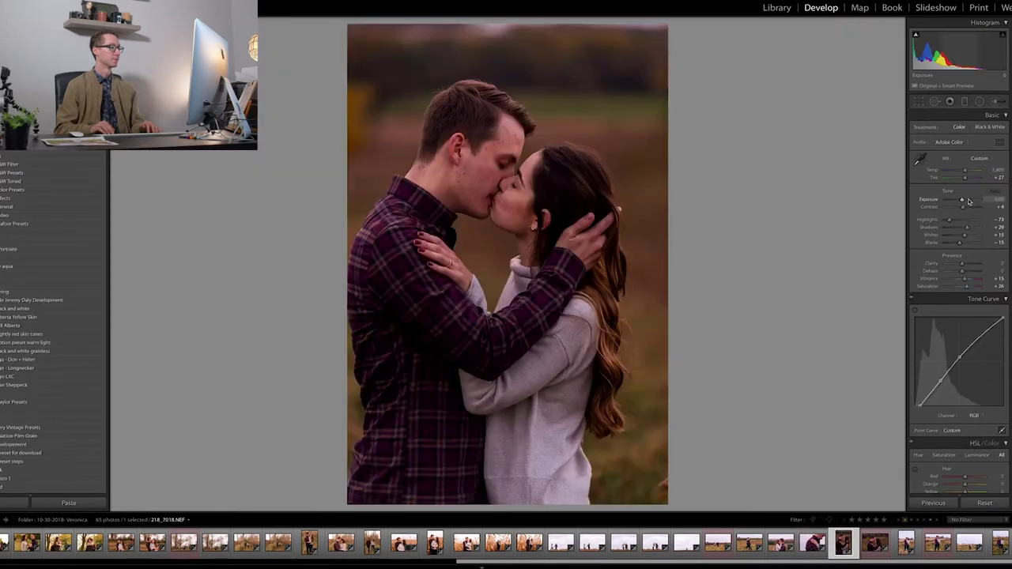
key(Right)
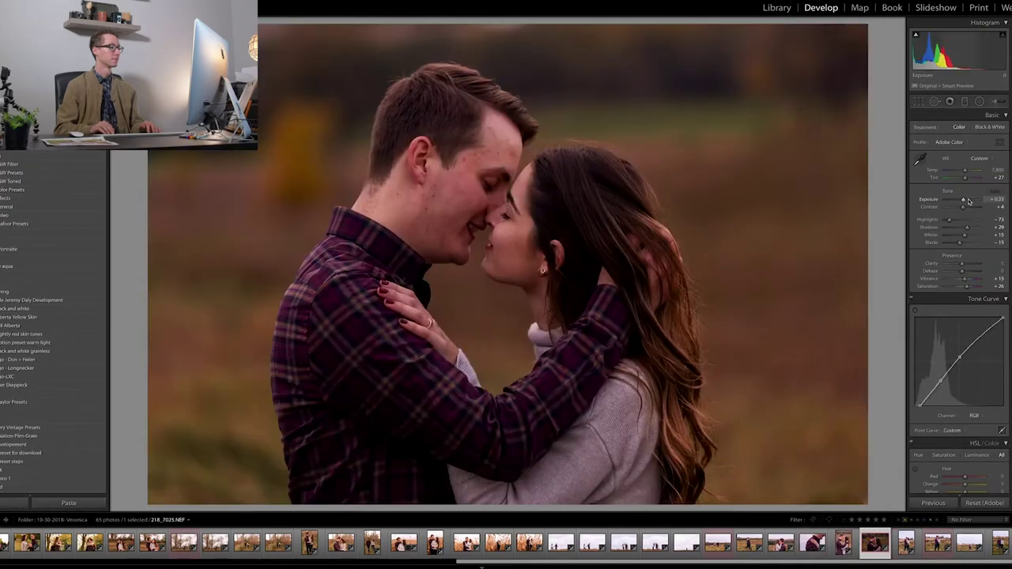
Step: Go through the tall-grass portraits from 218_7037.NEF onward and set the exposure of the walking photo 218_7070.NEF to +0.23
key(Right)
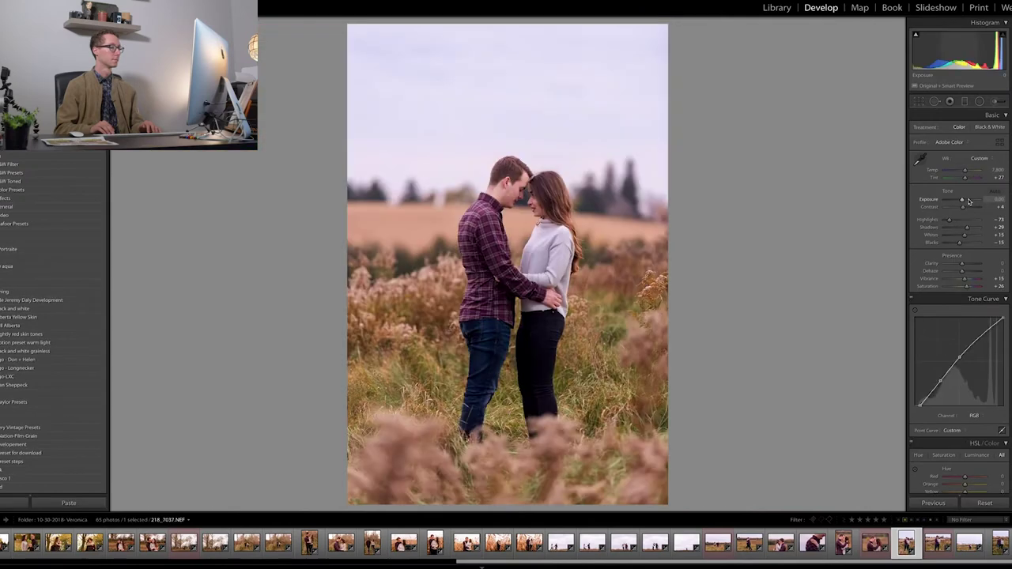
key(Right)
key(Right)
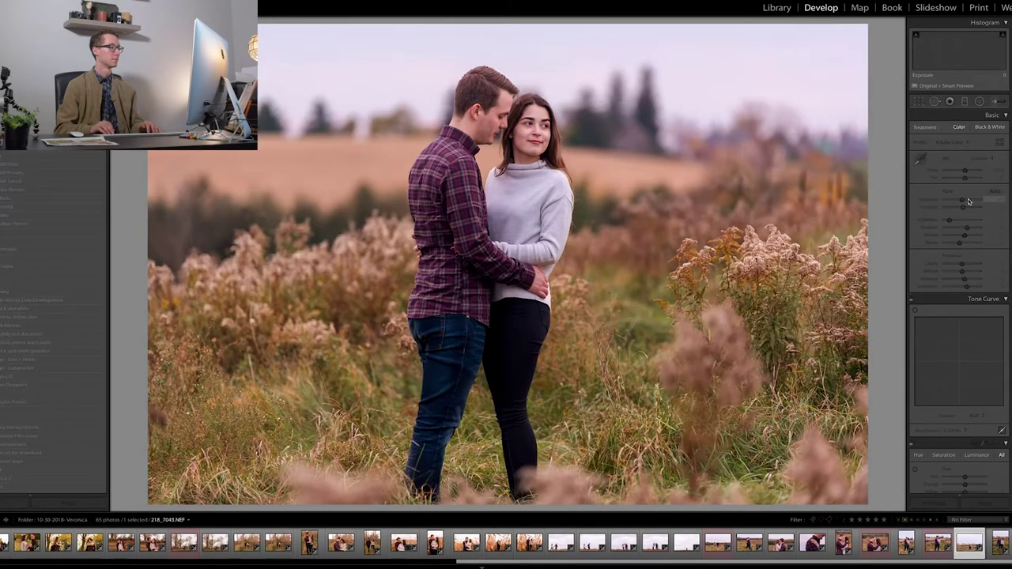
key(Right)
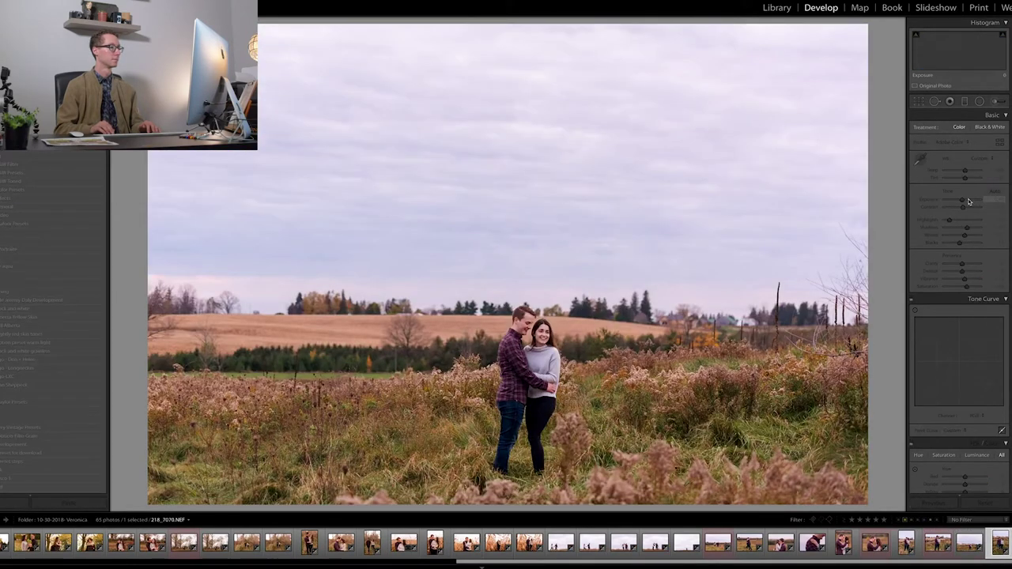
key(Right)
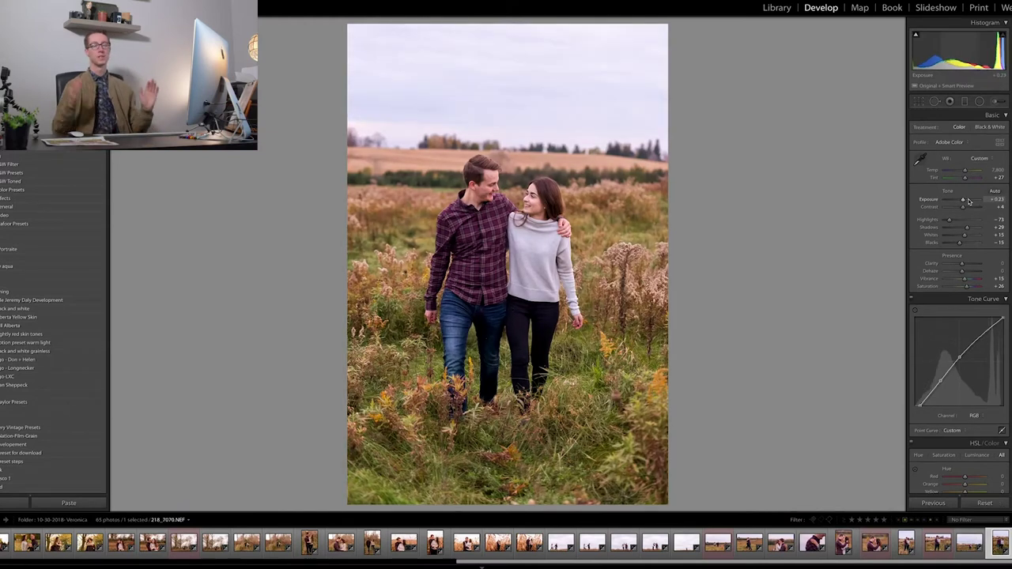